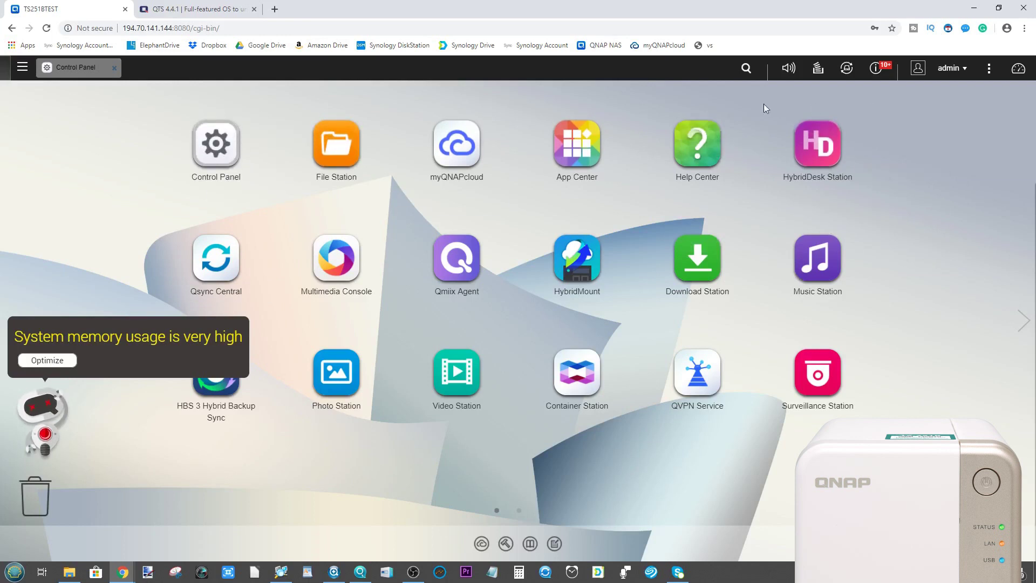
Step: Optimize the NAS system memory and check the dashboard's system health, resource and storage overview
click(35, 360)
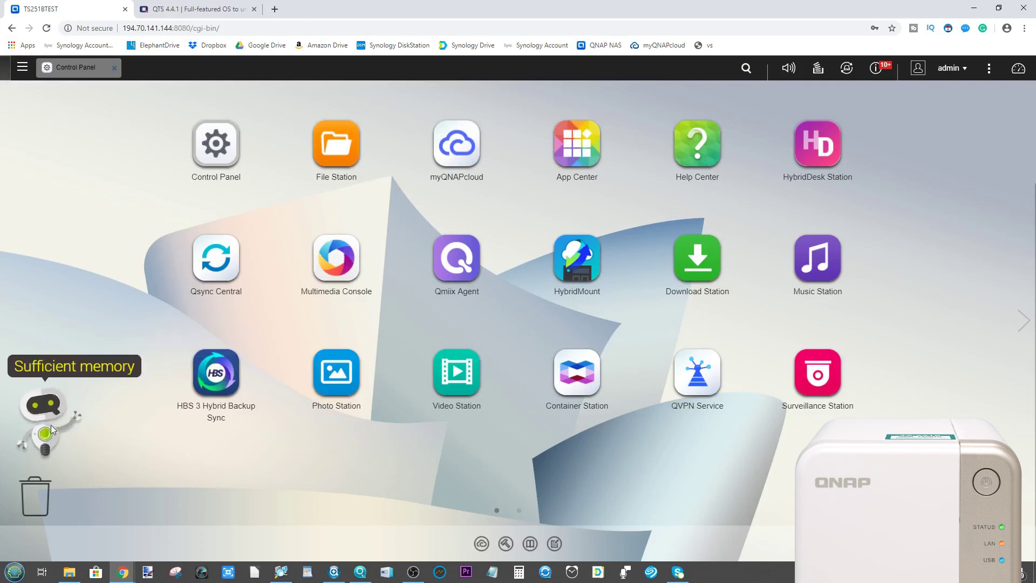
click(1018, 69)
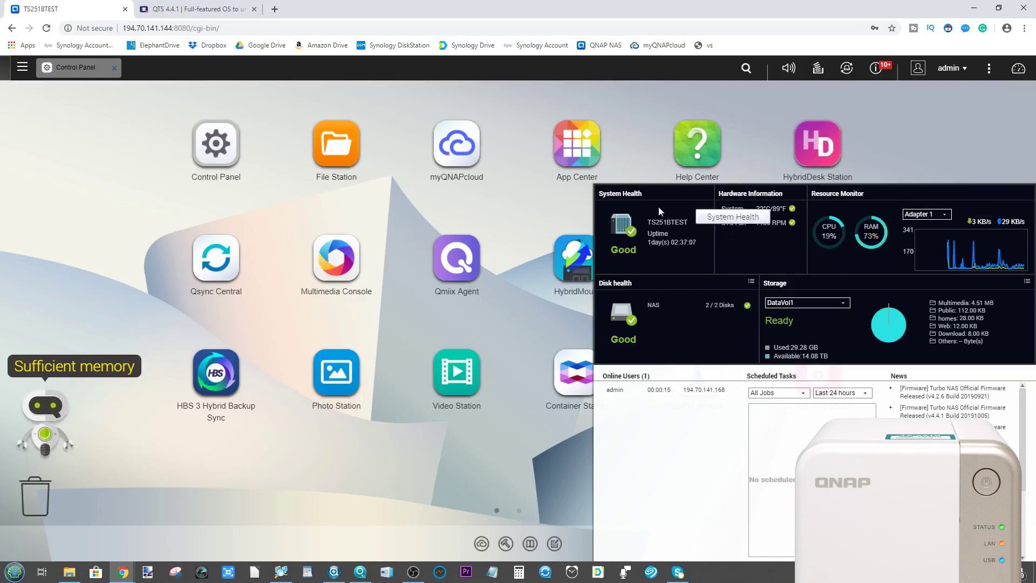
click(1018, 67)
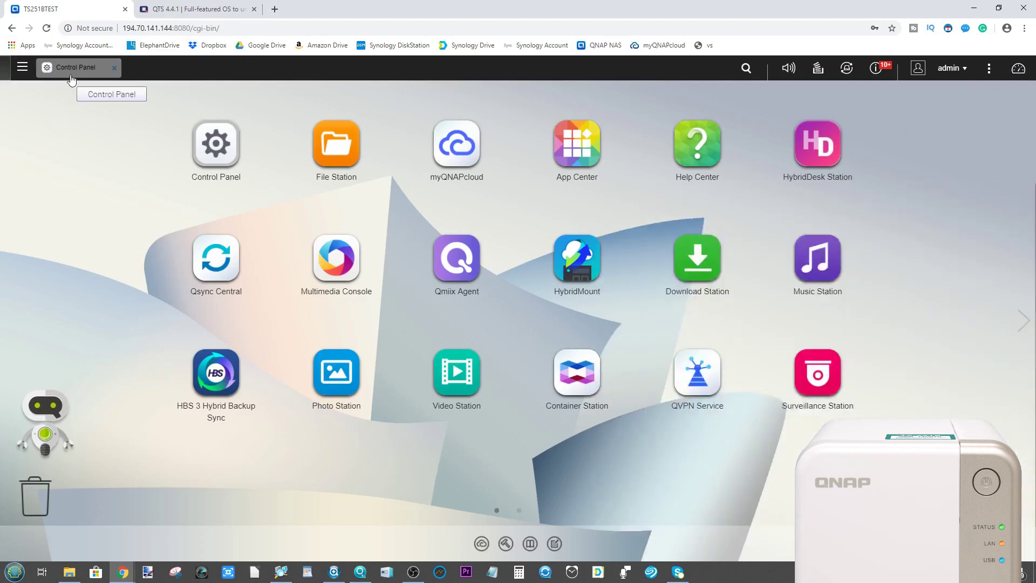
Step: Review the Hardware settings, General Settings and System Status information in Control Panel, and close both windows
click(70, 76)
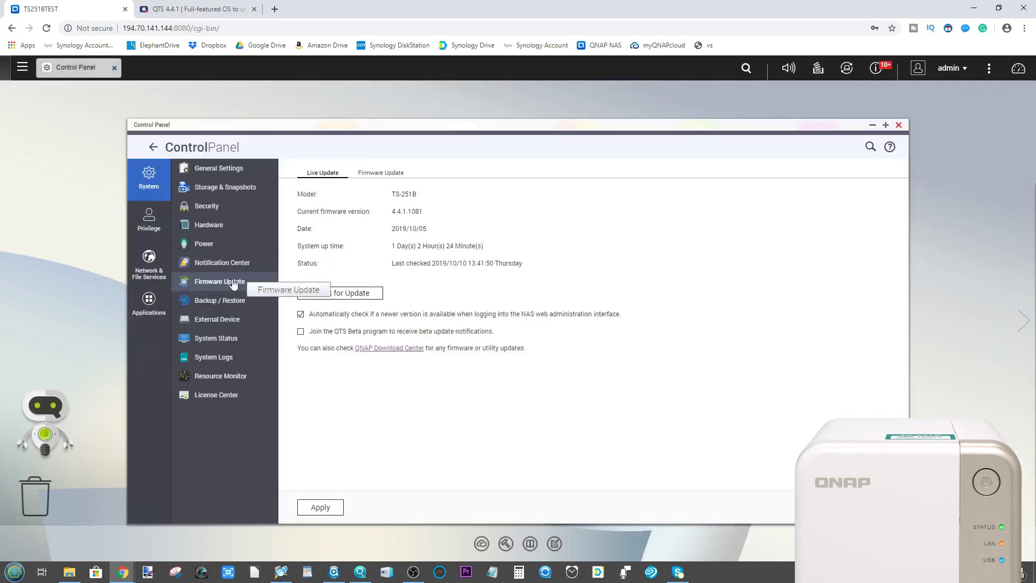
click(215, 227)
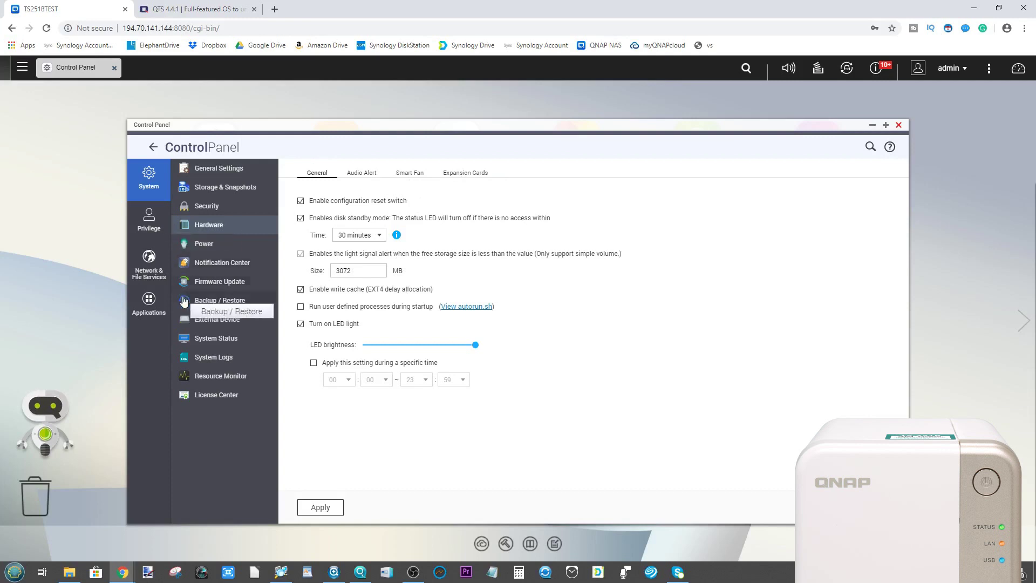
click(222, 173)
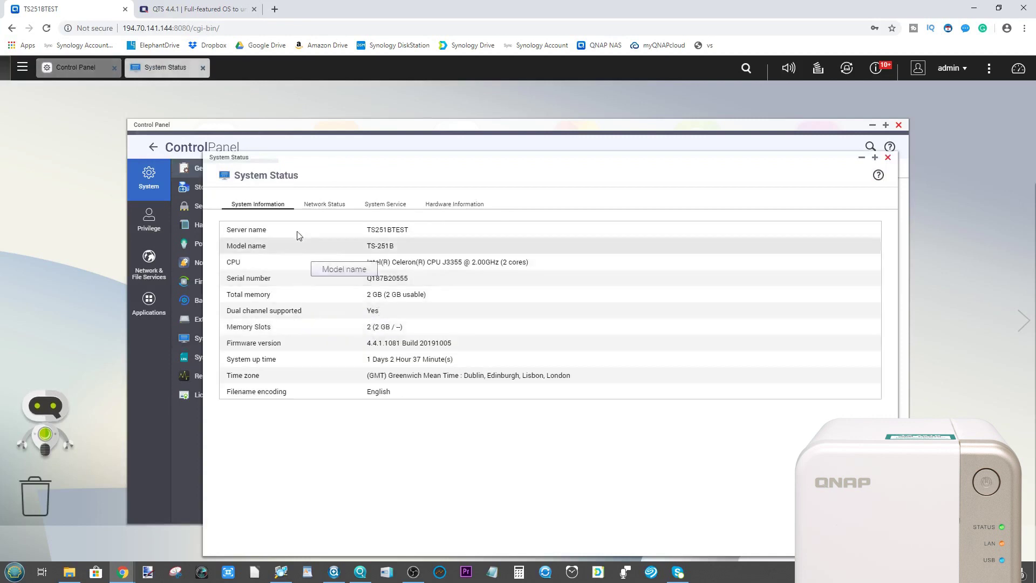
click(888, 157)
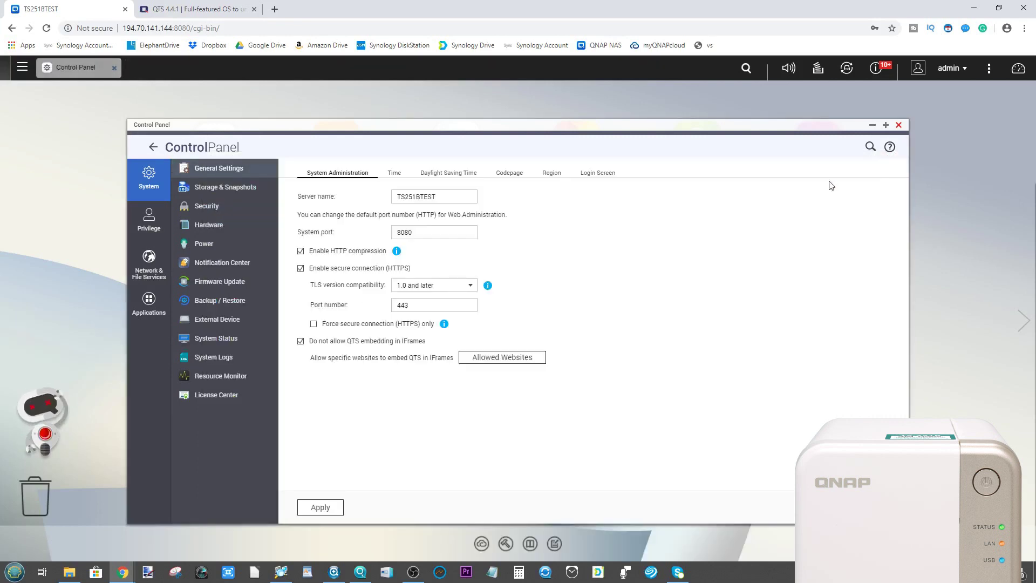
click(899, 126)
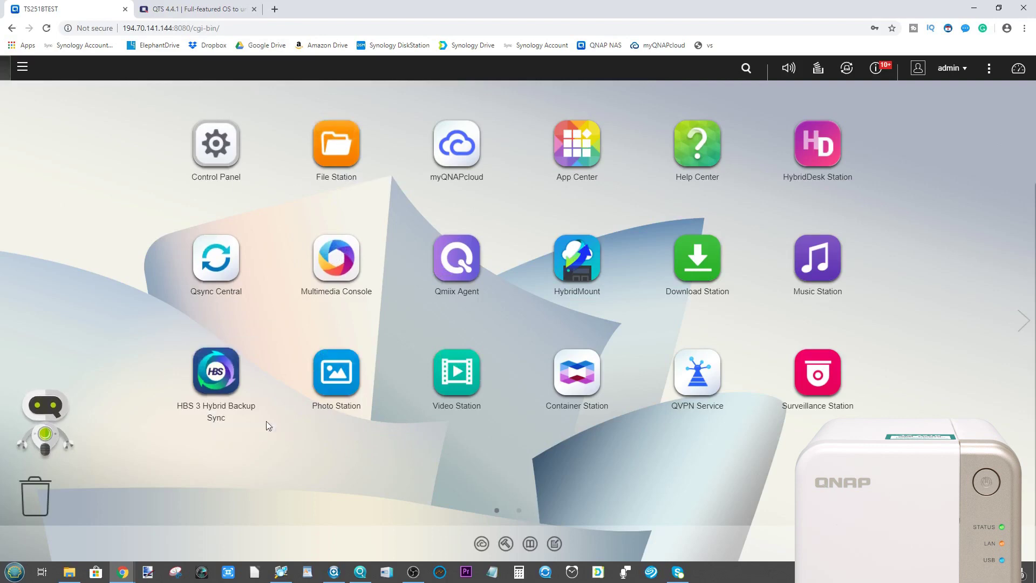
click(413, 572)
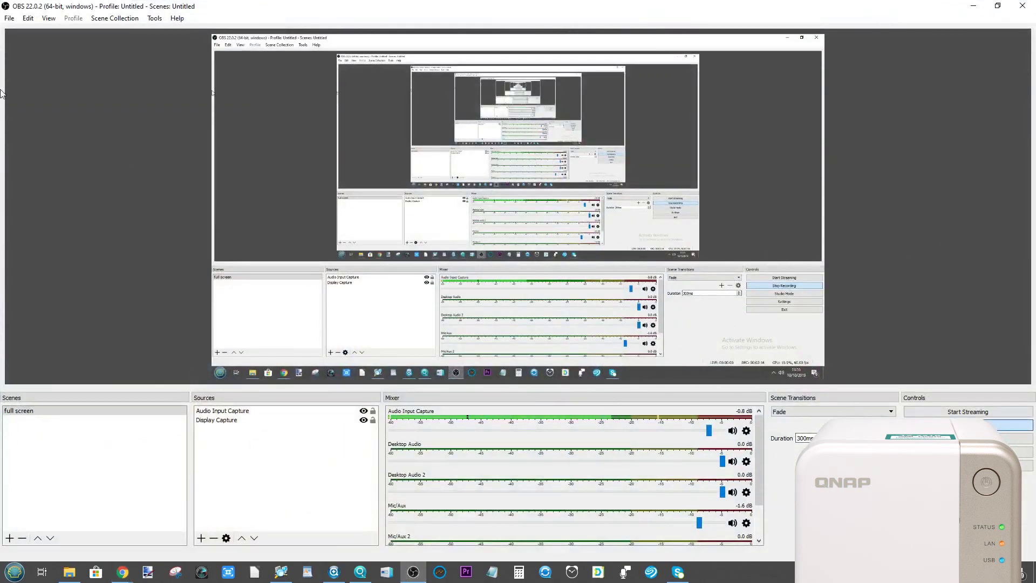
click(973, 5)
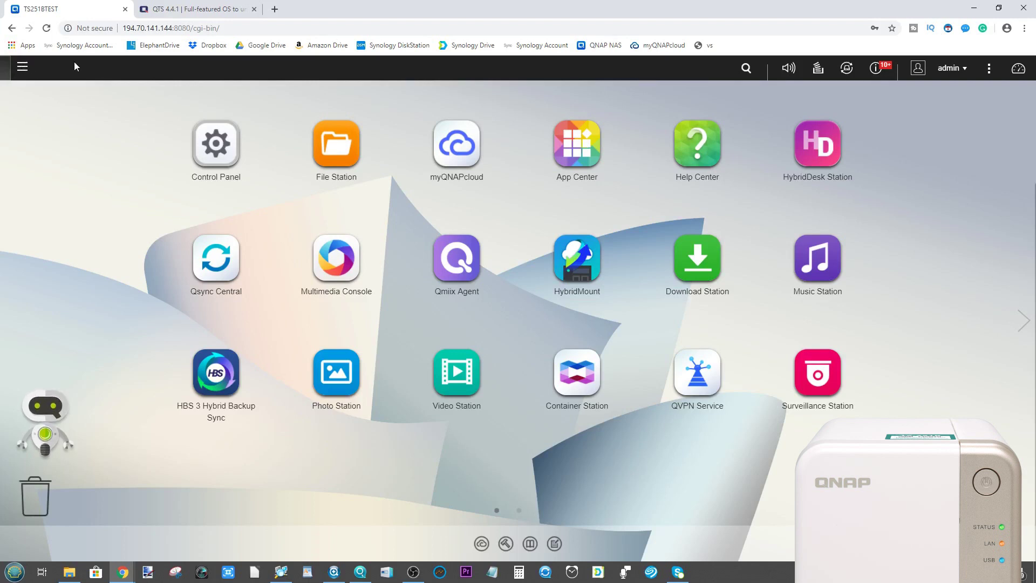
Step: Look over the list of installed systems and applications, and open Storage & Snapshots
click(23, 66)
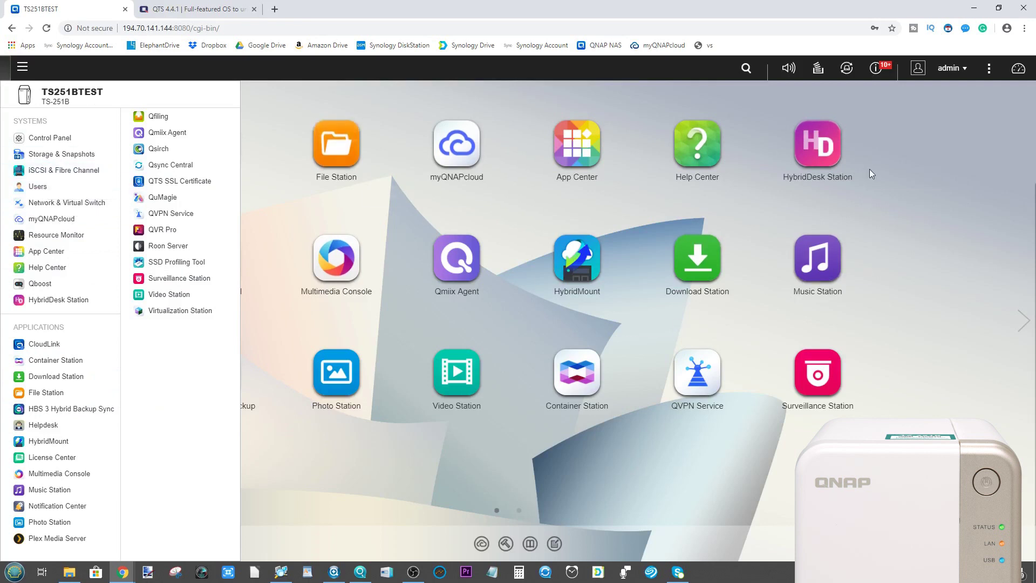
click(940, 135)
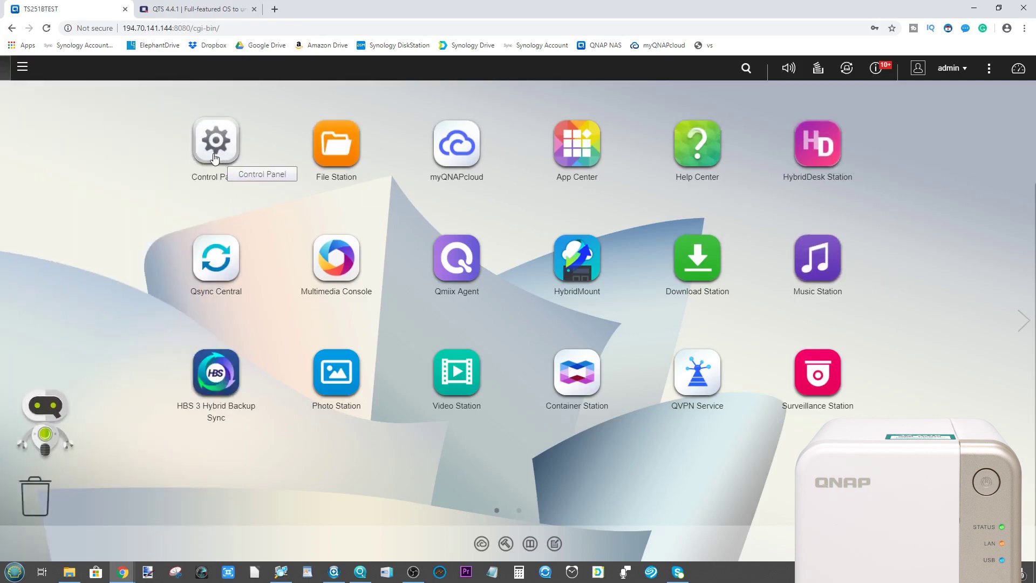
click(22, 66)
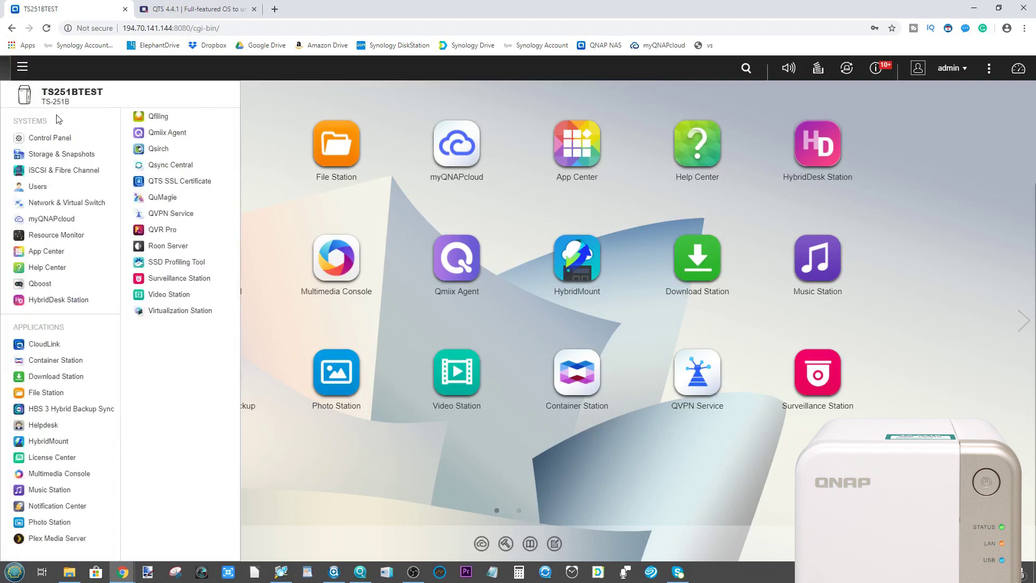
click(63, 154)
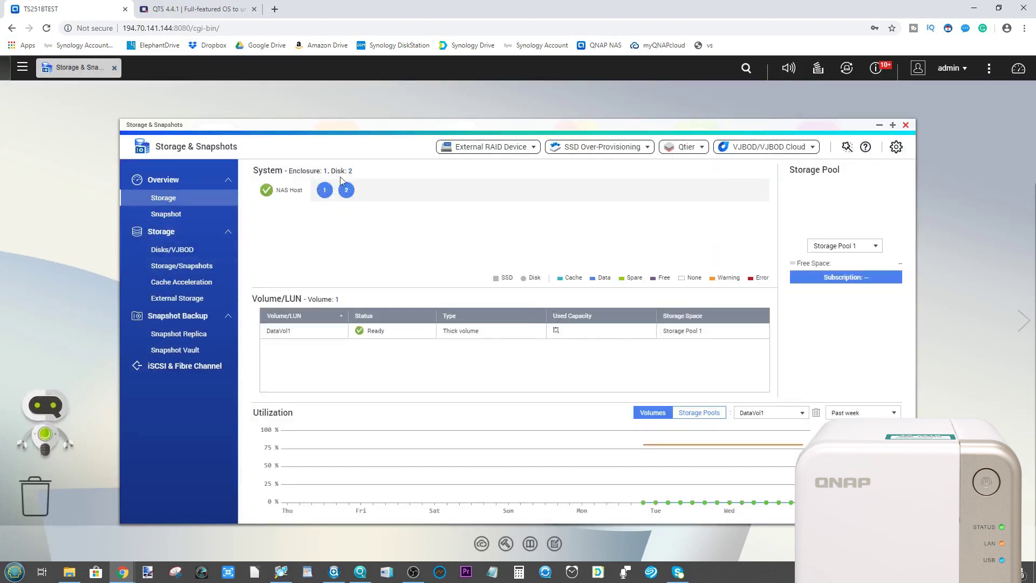
Step: Check the Disk Health summary of Disk 1 and the snapshot overview of Storage Pool 1
click(325, 191)
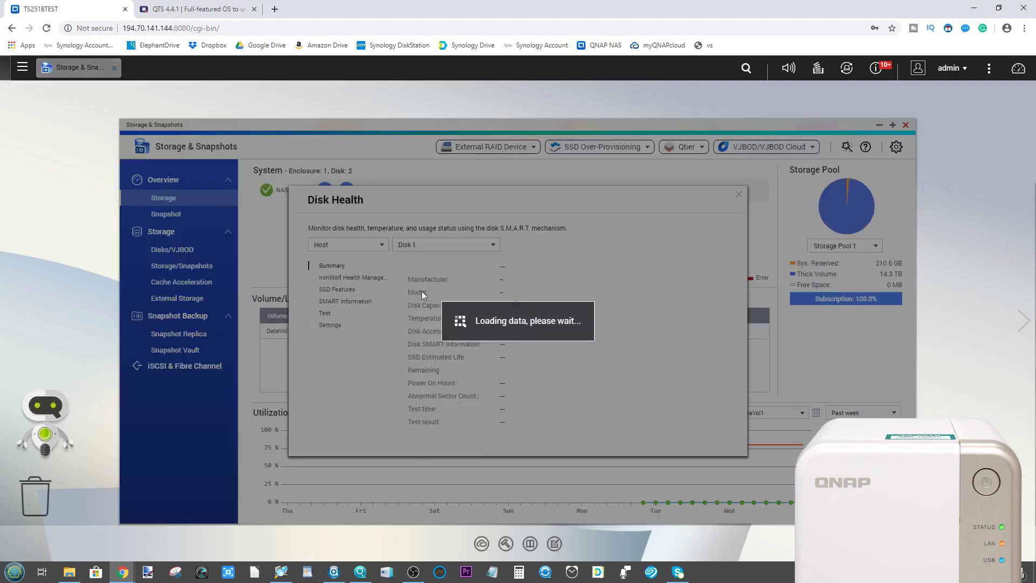
drag(500, 307, 540, 293)
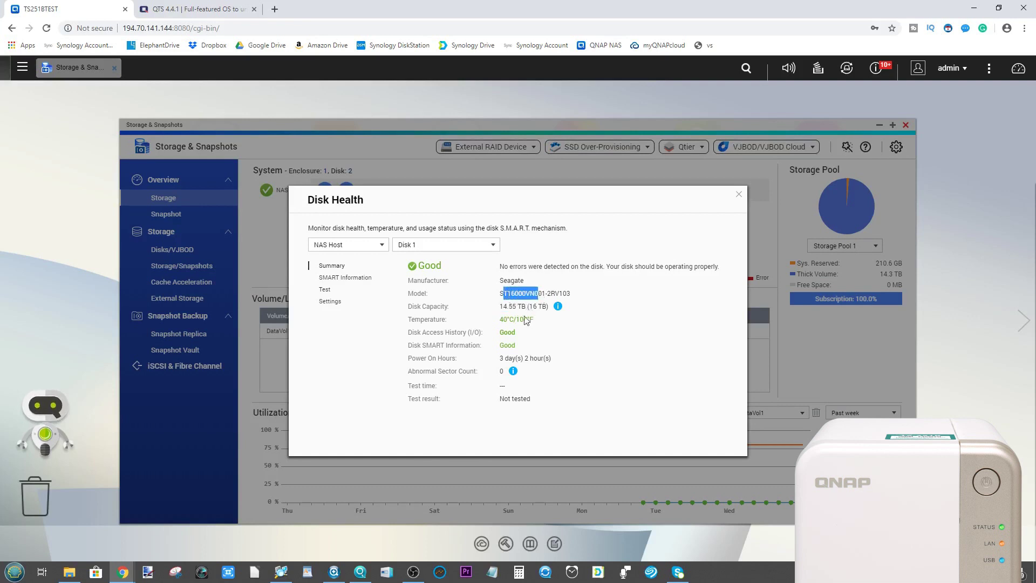
click(738, 195)
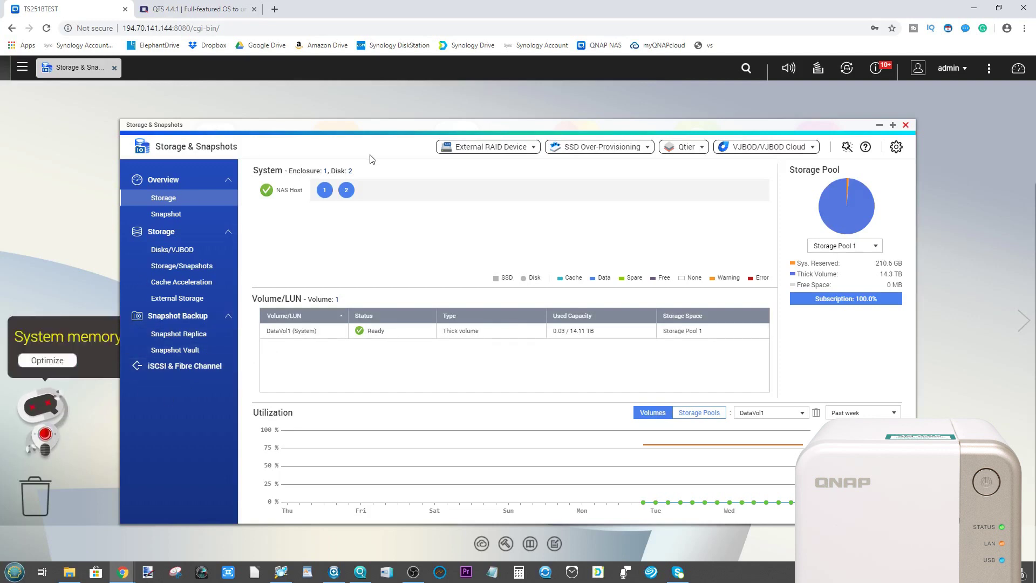
click(172, 214)
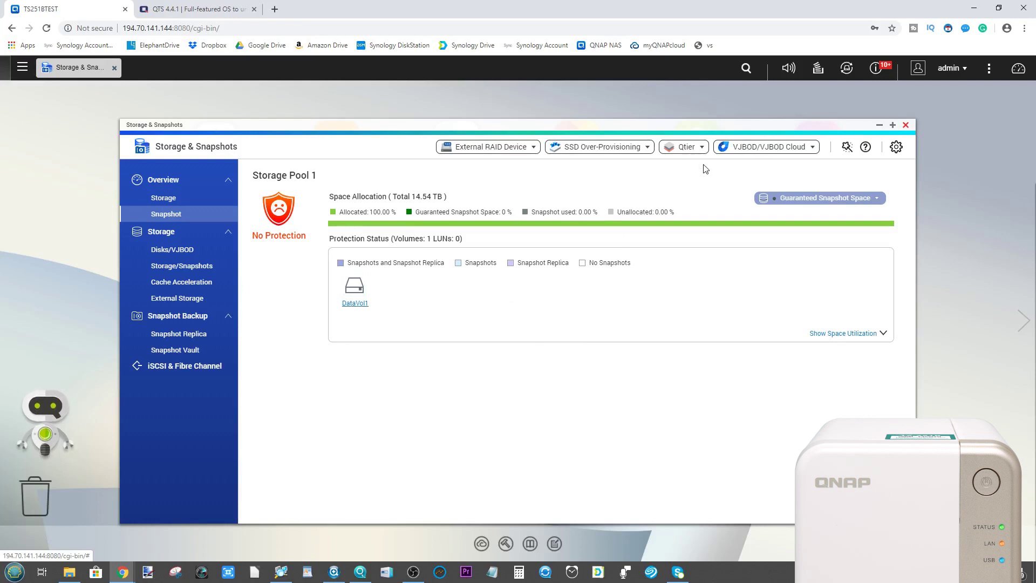
Step: Open Helpdesk, go through its welcome introduction, view the support overview and close the window
click(22, 67)
mouse_move(301, 207)
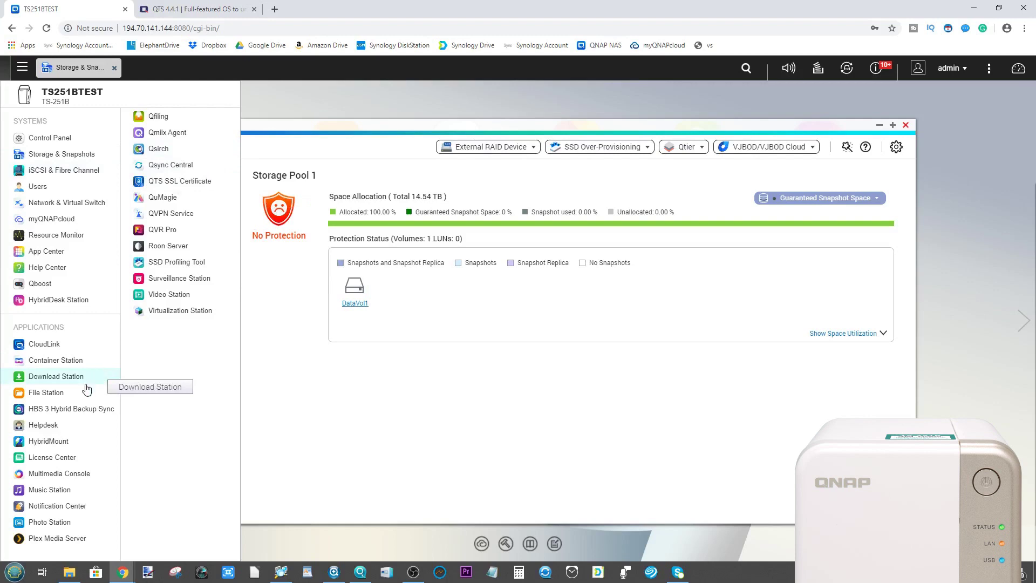
click(39, 426)
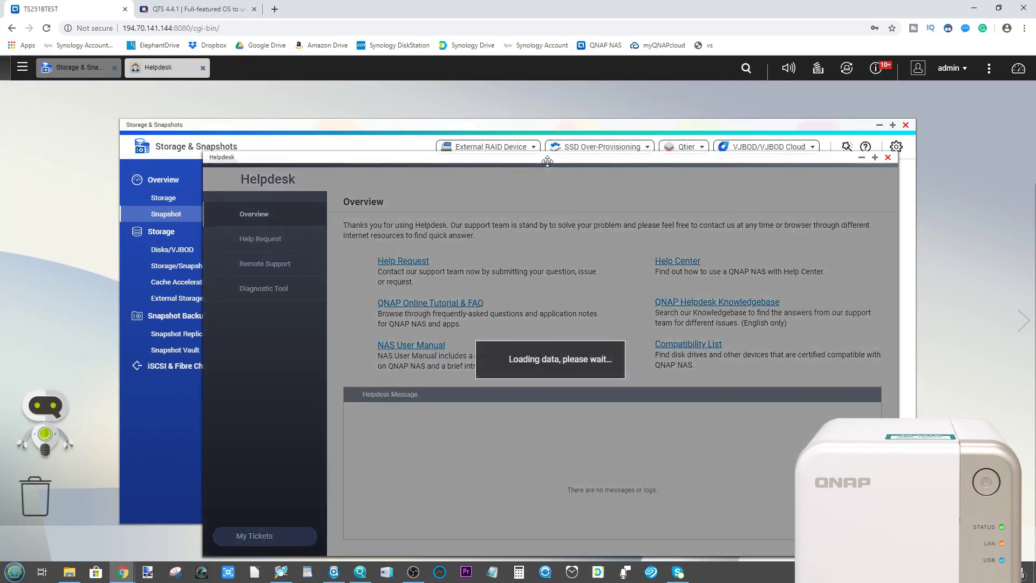
drag(547, 161, 545, 137)
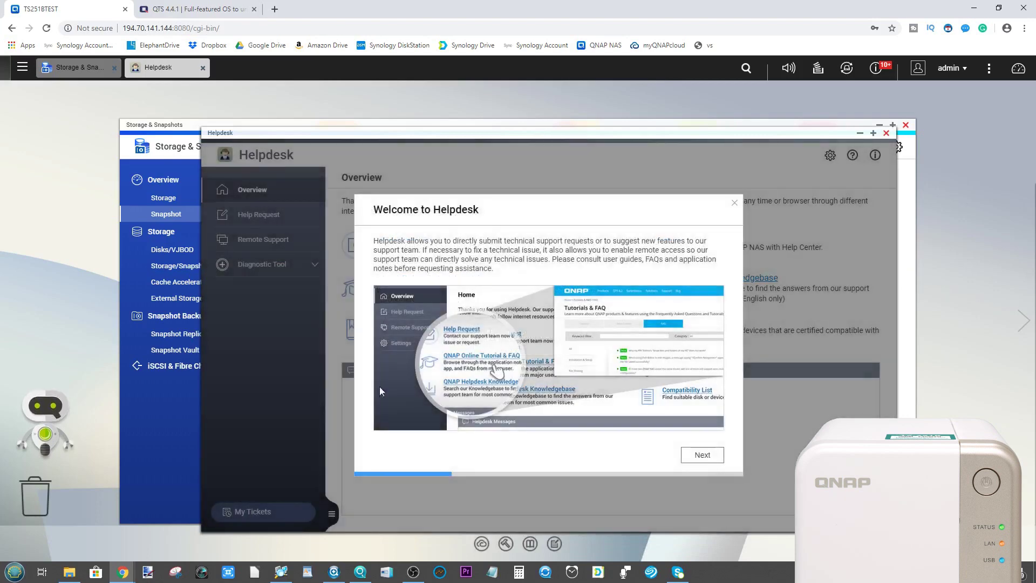
click(710, 456)
click(711, 457)
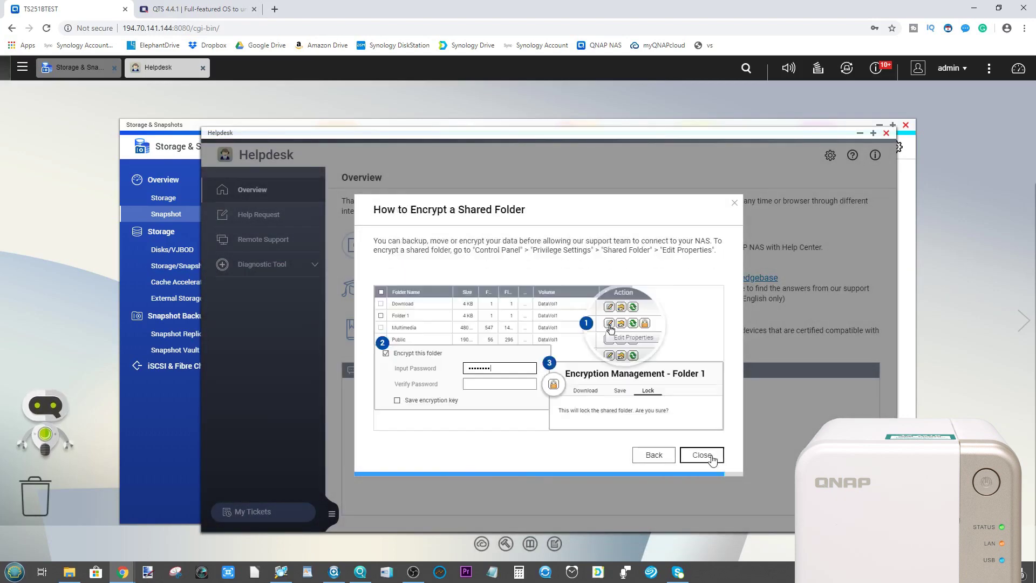
click(711, 456)
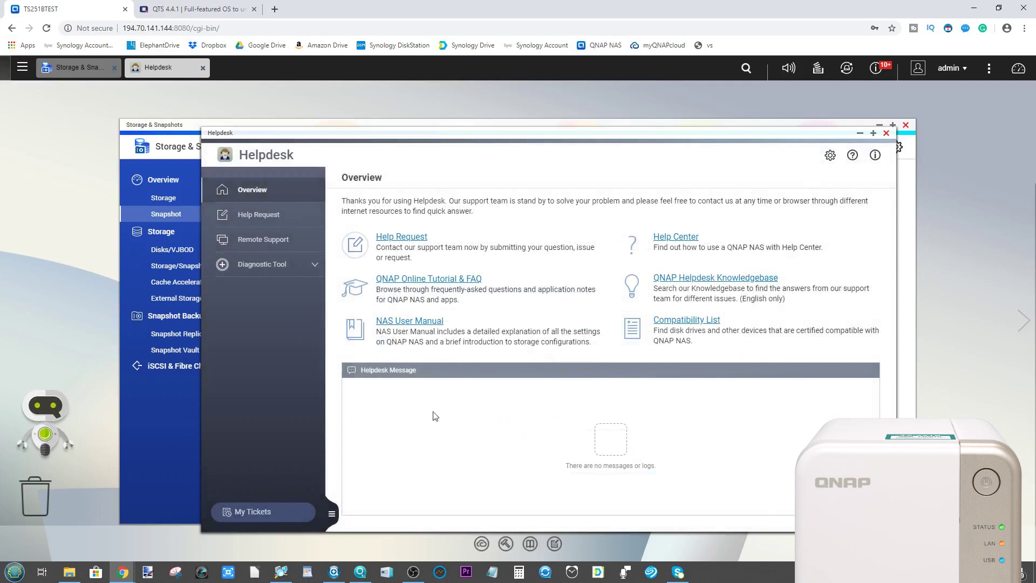
click(886, 134)
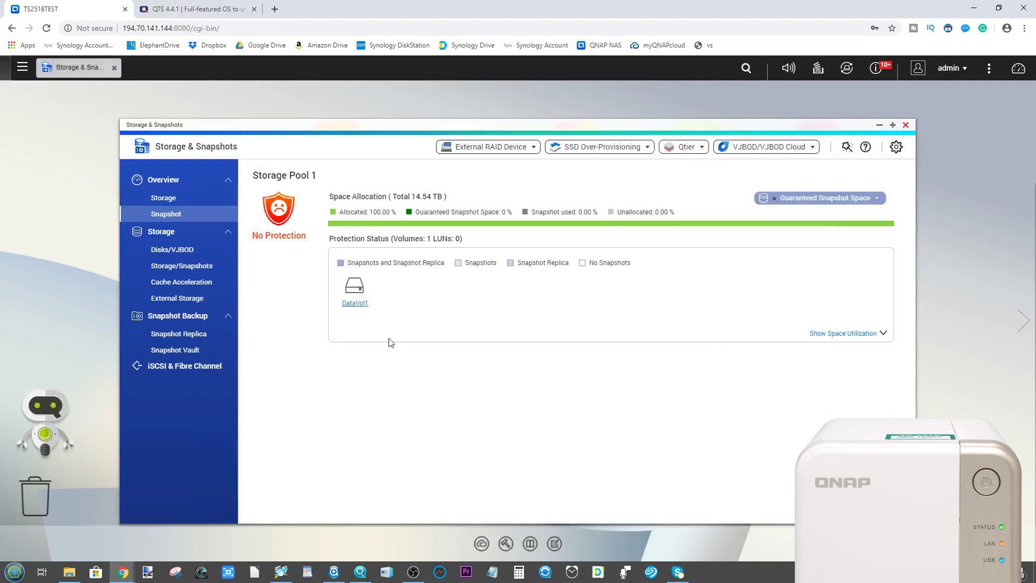
Step: Inspect the installed drives under Disks/VJBOD and view the detailed disk information of Disk 2
click(182, 251)
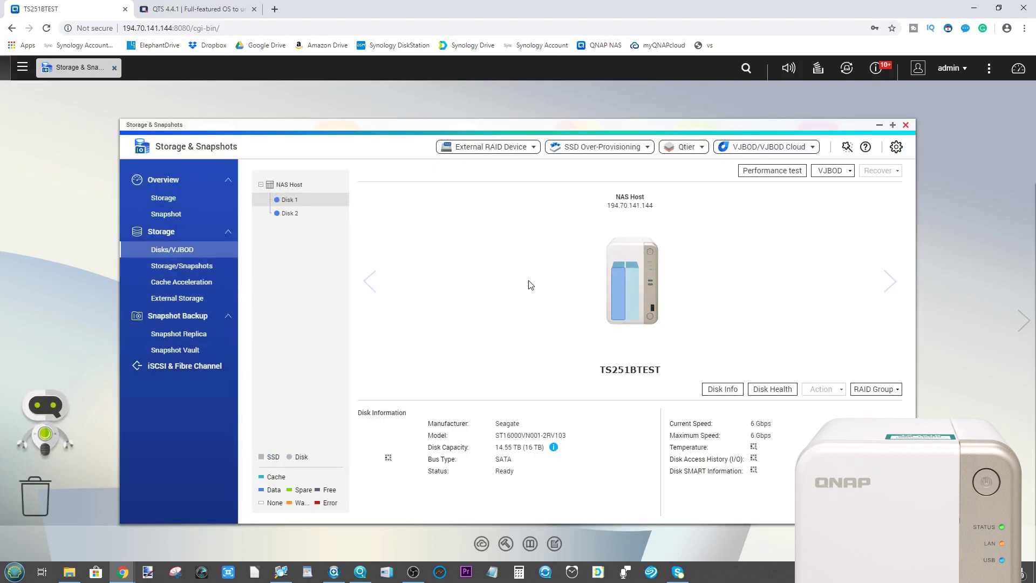
click(633, 295)
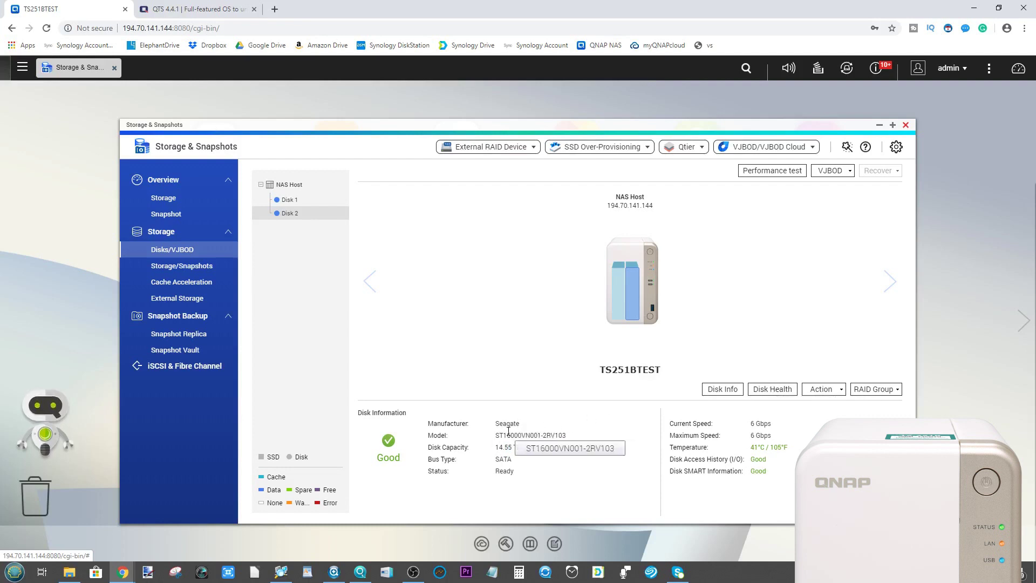
click(719, 392)
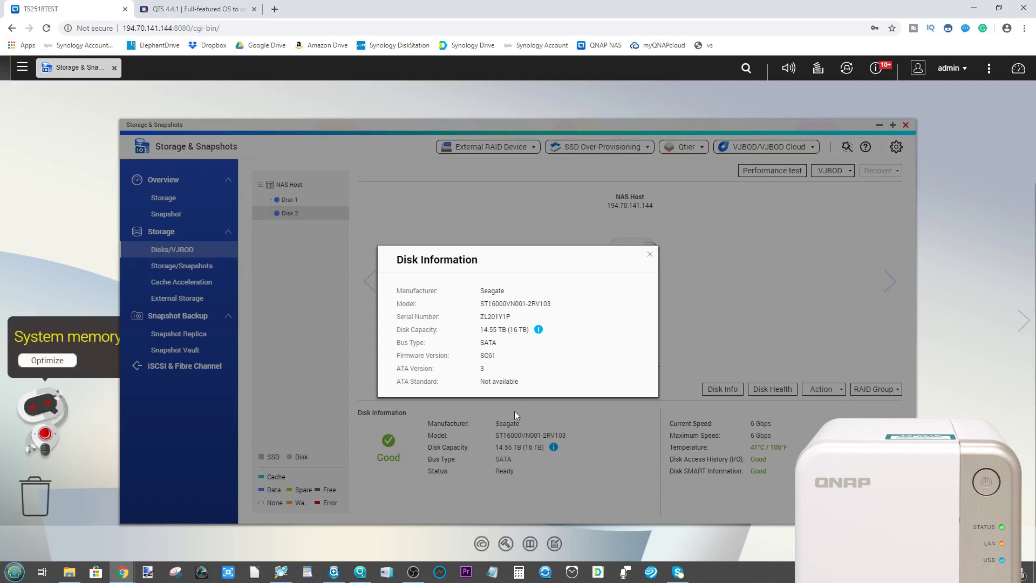
click(649, 254)
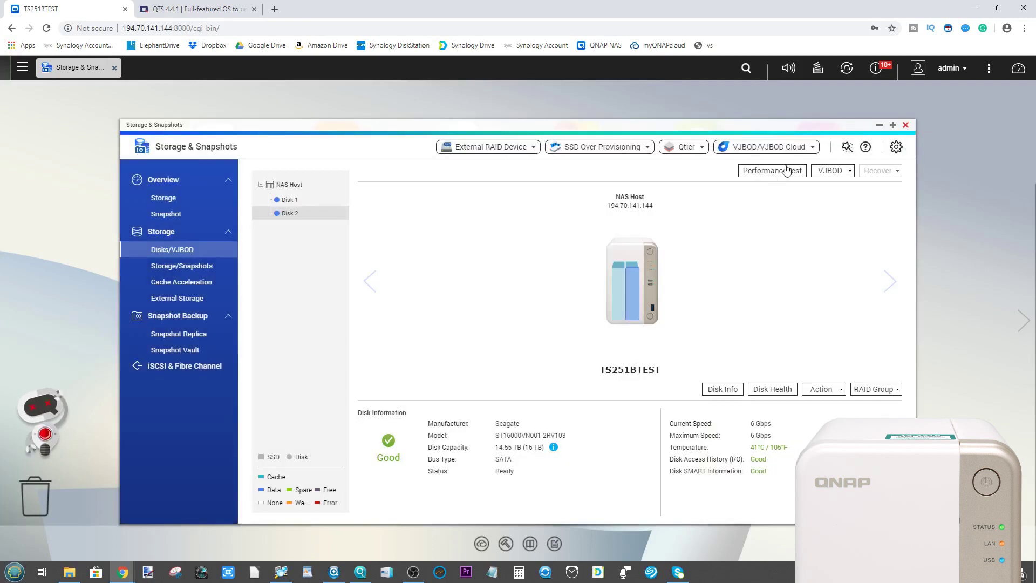
Step: Examine the options offered for VJBOD/VJBOD Cloud, Qtier and SSD Over-Provisioning in Storage & Snapshots
drag(840, 128, 834, 126)
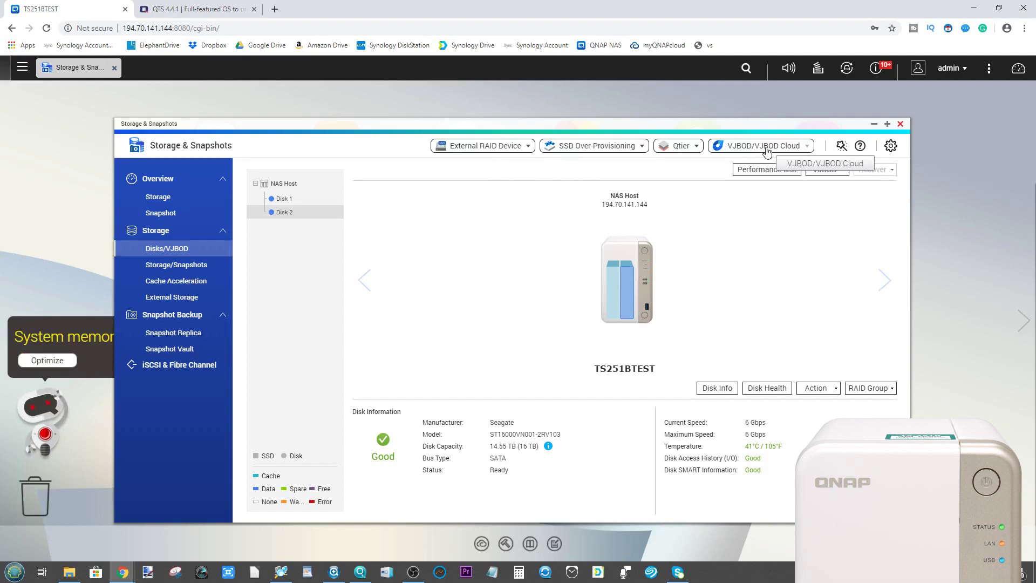
click(767, 150)
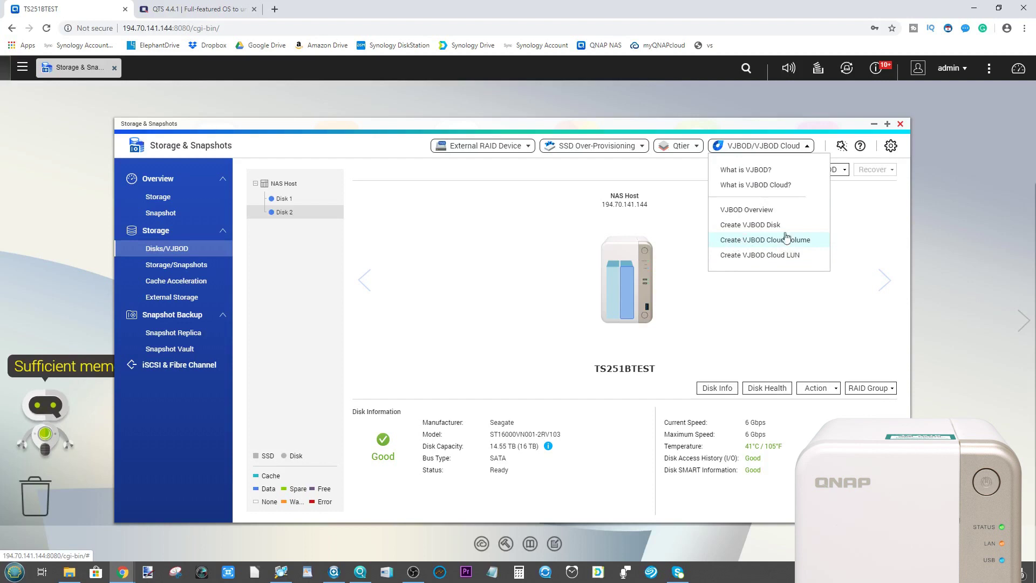
click(678, 146)
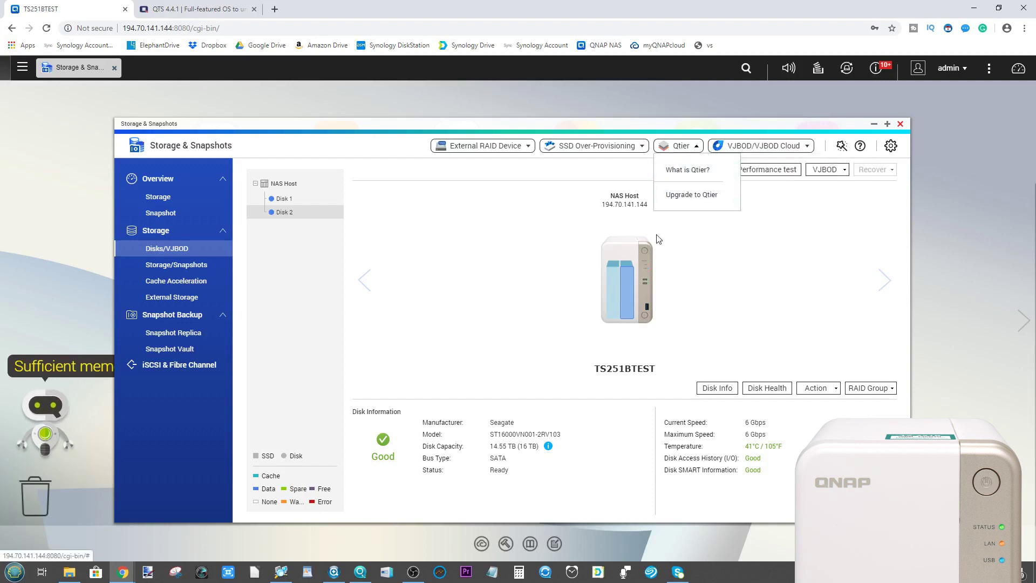
click(769, 150)
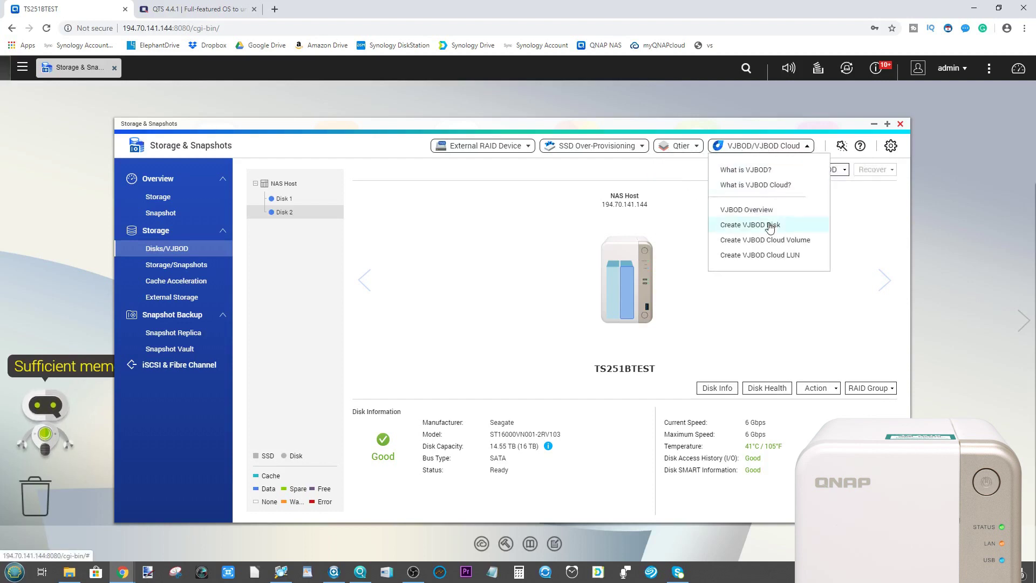
click(679, 146)
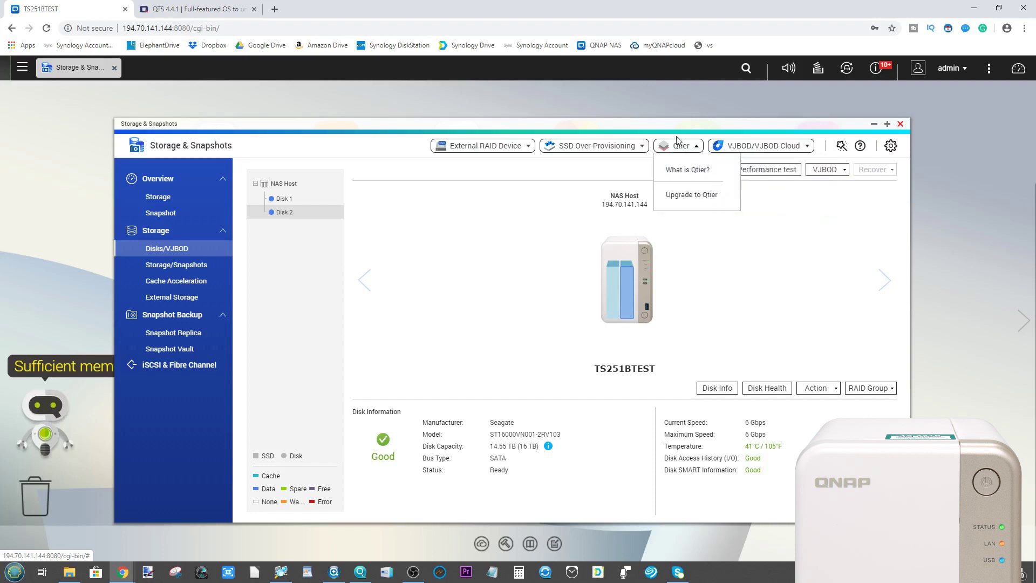
click(619, 145)
click(679, 146)
click(639, 145)
click(677, 146)
click(599, 149)
click(711, 147)
click(694, 149)
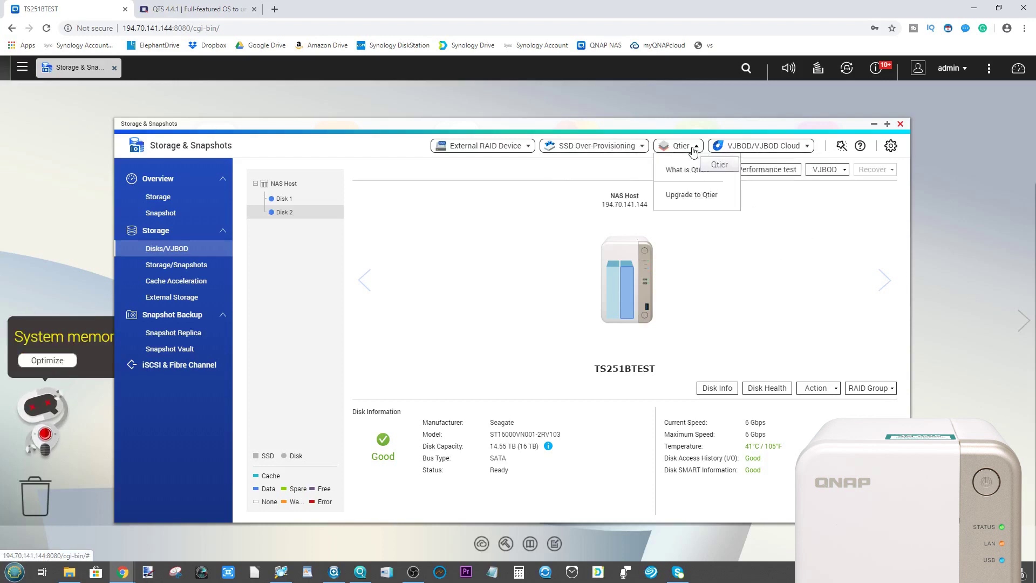
click(615, 152)
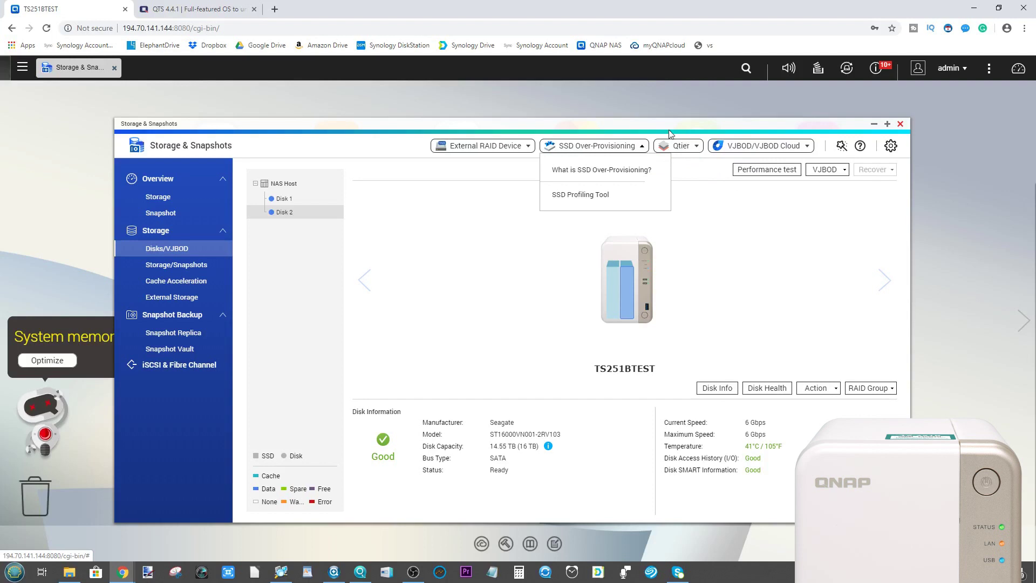
Step: Open the Qtier explanation page on the QNAP website, read through its auto-tiering overview and benefits, and close the page
click(673, 147)
click(674, 150)
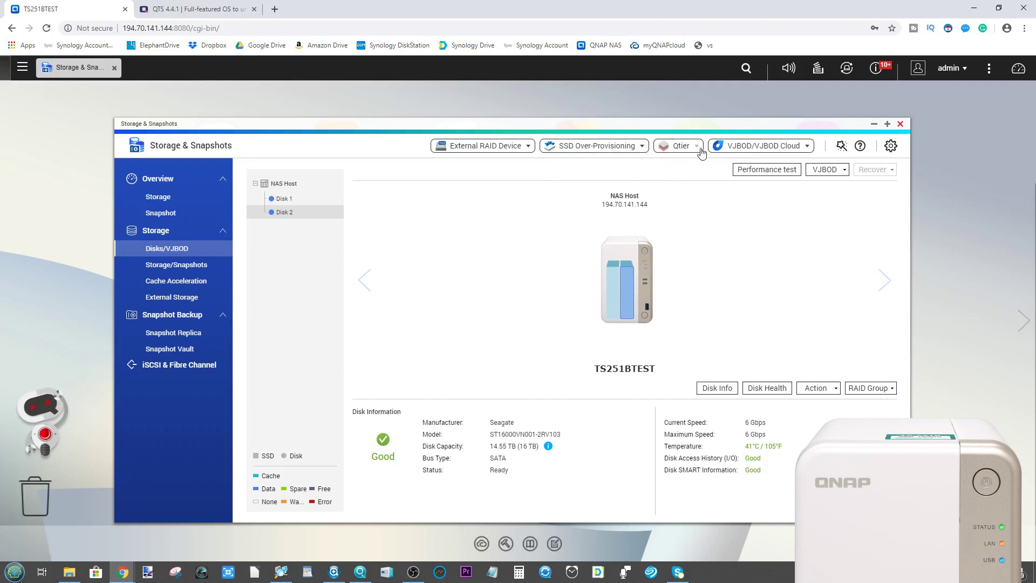
click(696, 150)
click(685, 169)
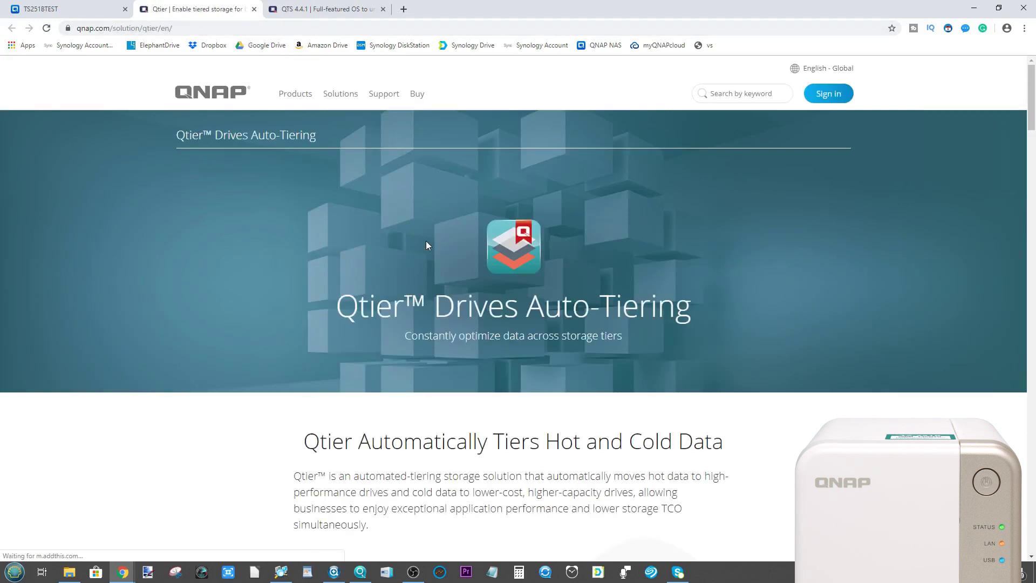
scroll(382, 280, down, 5)
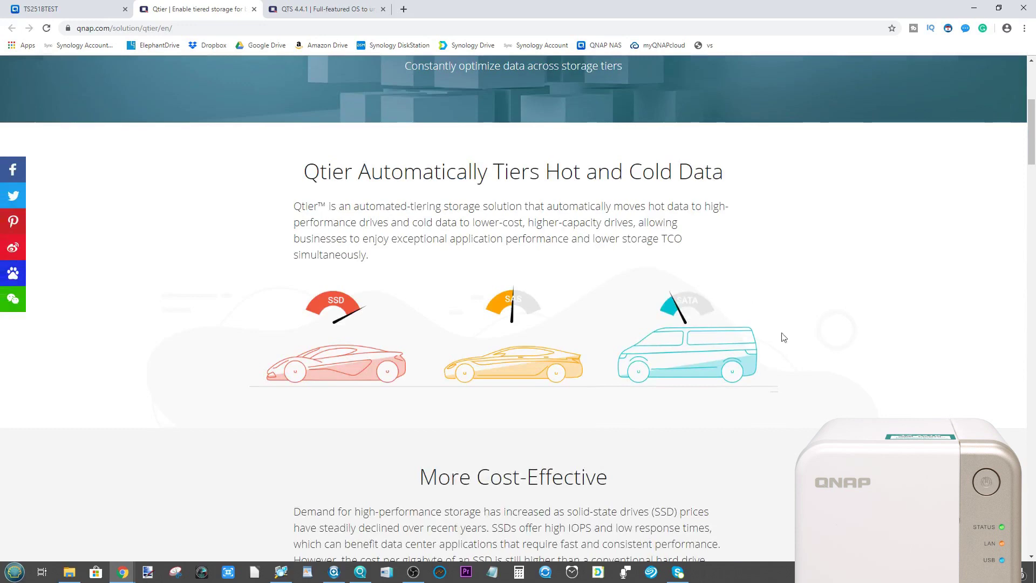
scroll(540, 323, down, 7)
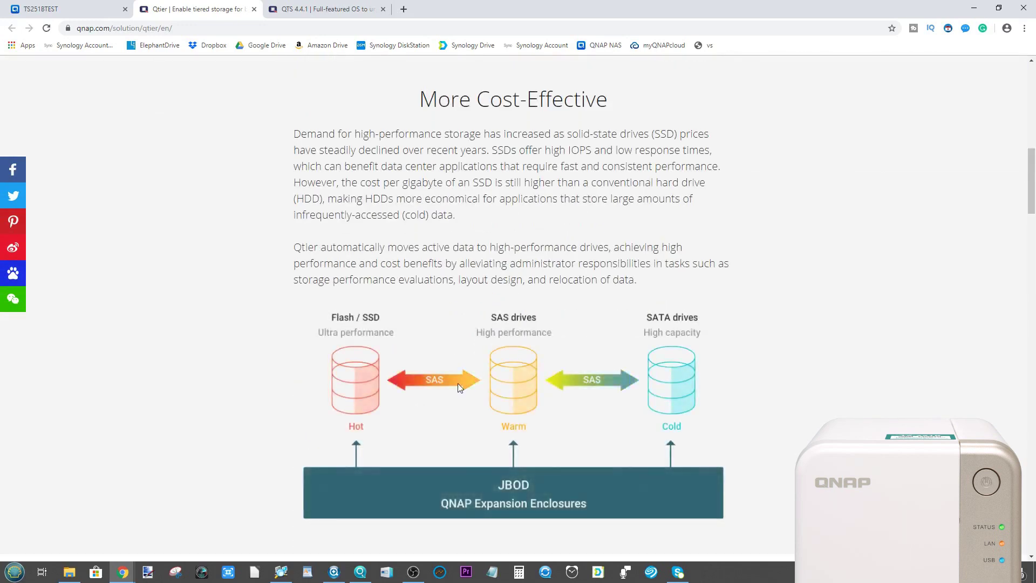
scroll(376, 374, down, 9)
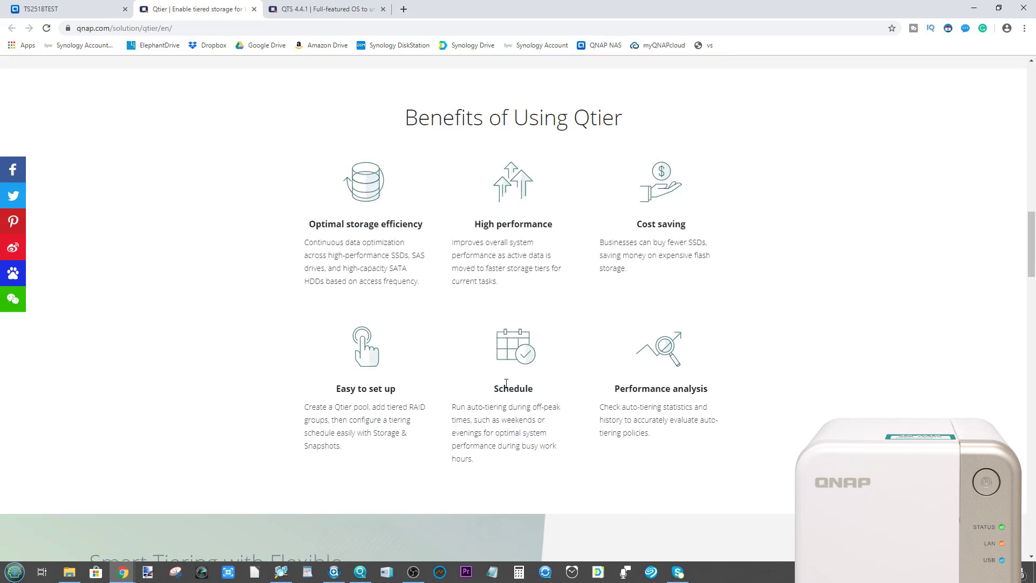
scroll(689, 435, up, 18)
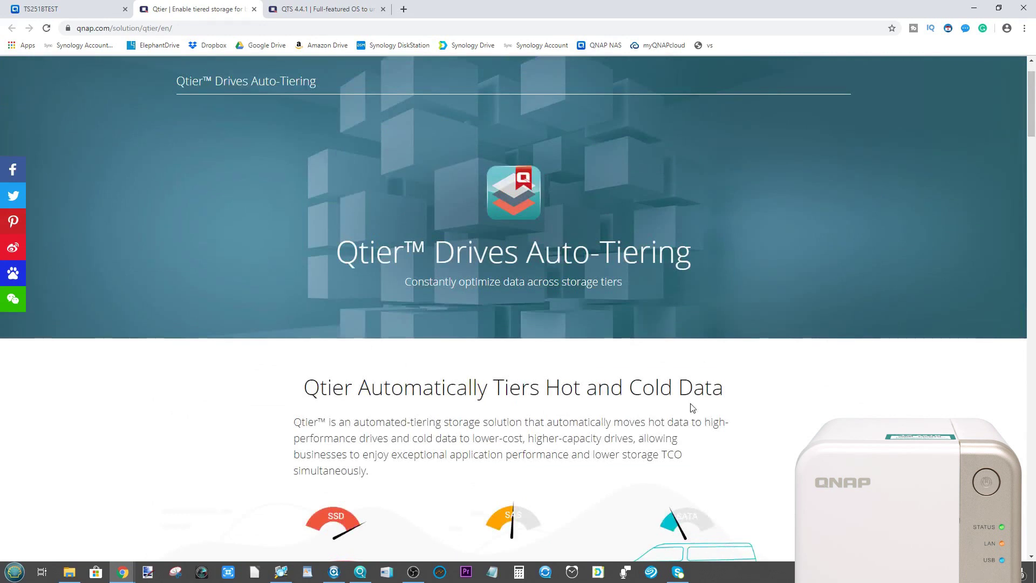
scroll(493, 242, down, 1)
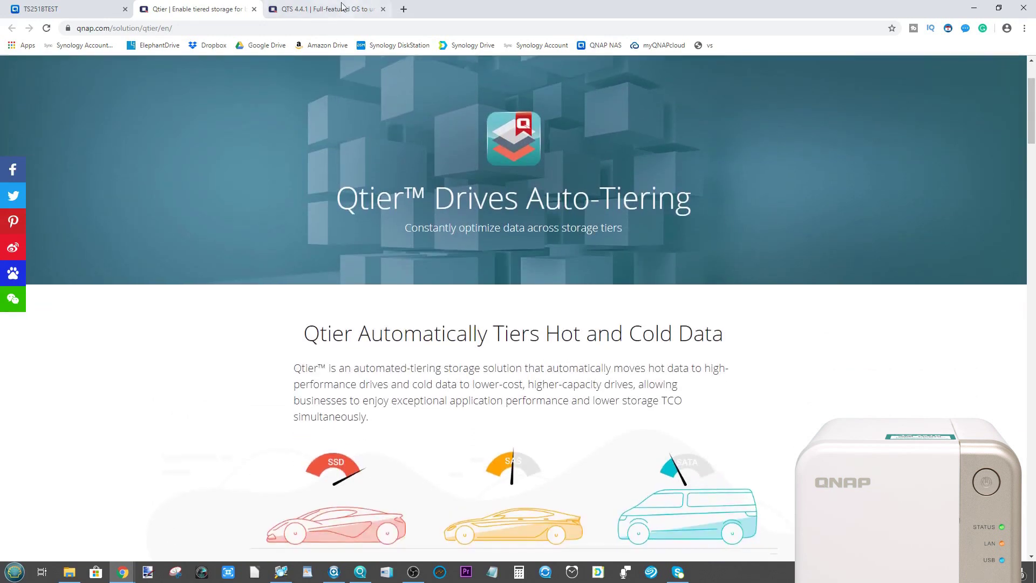
click(254, 11)
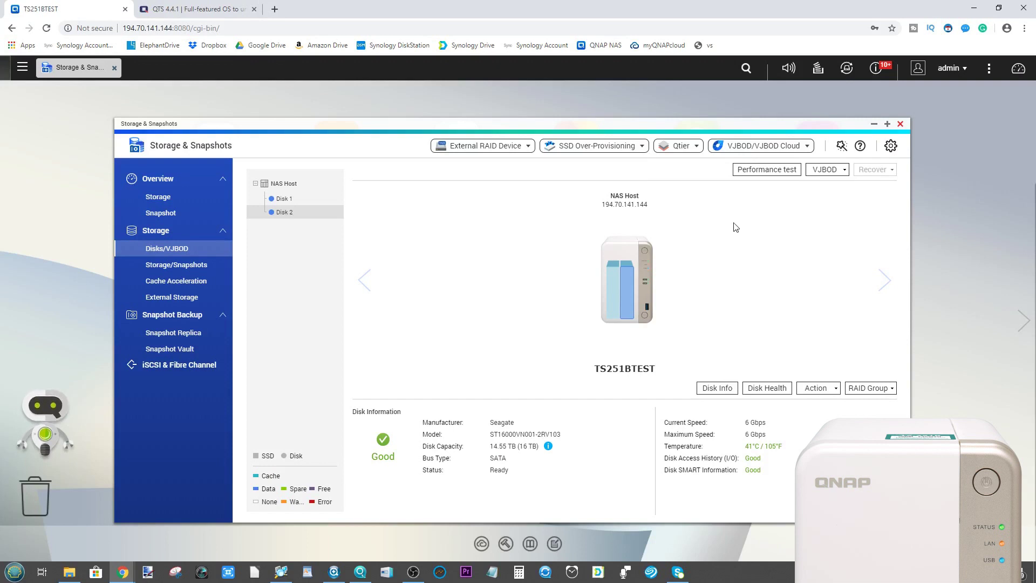
Step: Check the External RAID Device options and view the performance test page for the installed disks
click(482, 148)
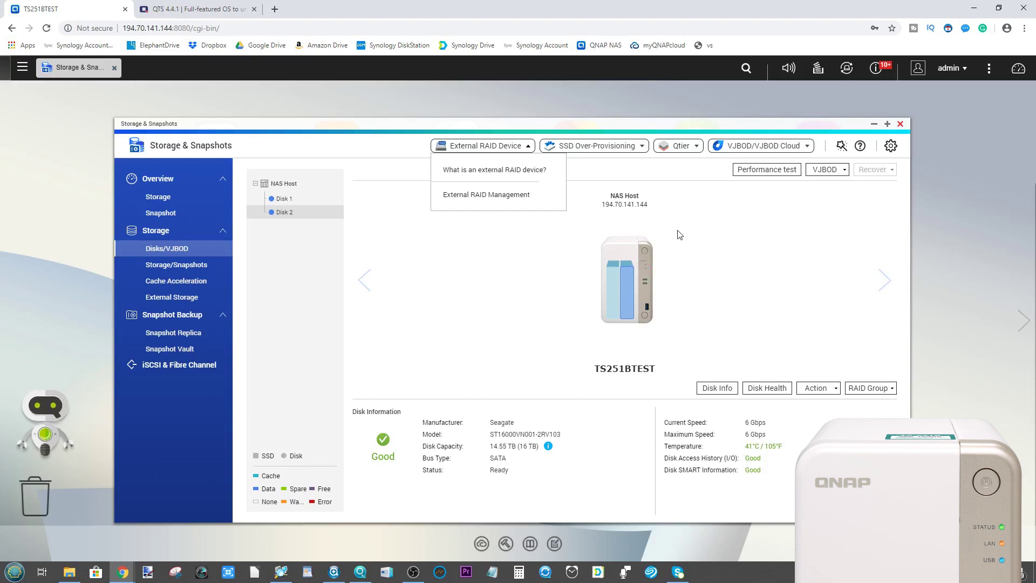
click(779, 151)
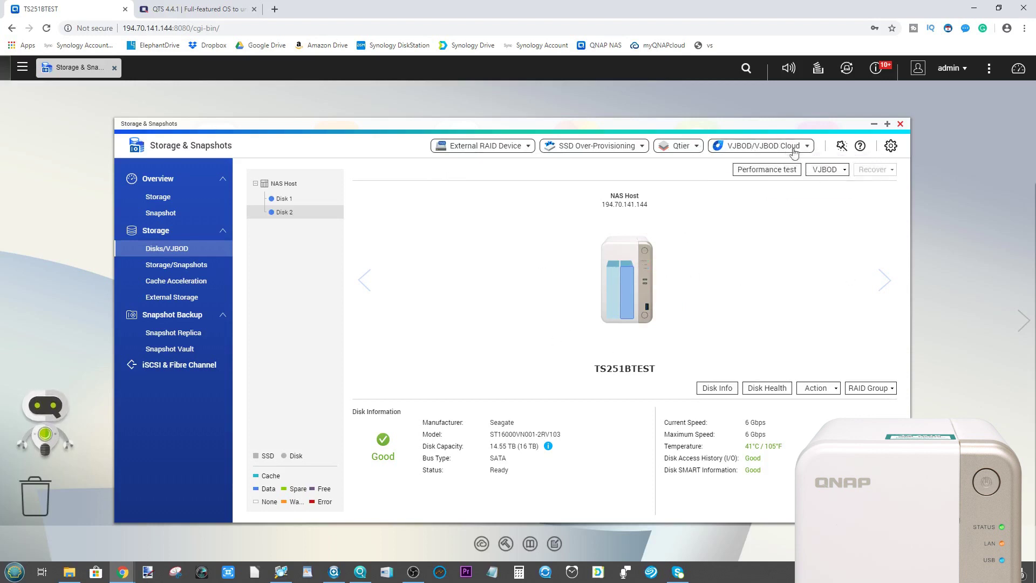
click(764, 170)
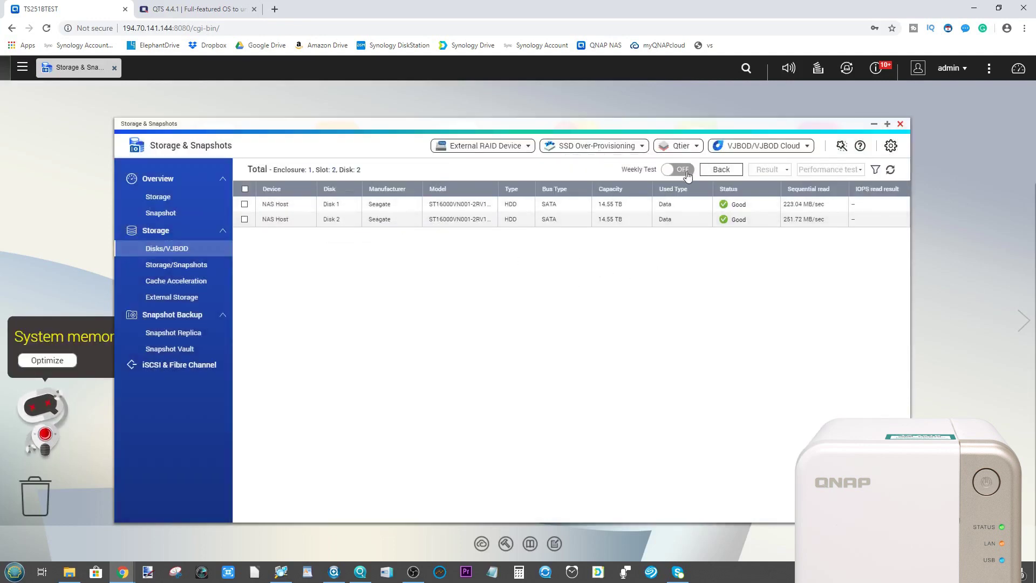
Step: View the management details of the DataVol1 volume in Storage Pool 1 under Storage/Snapshots and close them
click(186, 264)
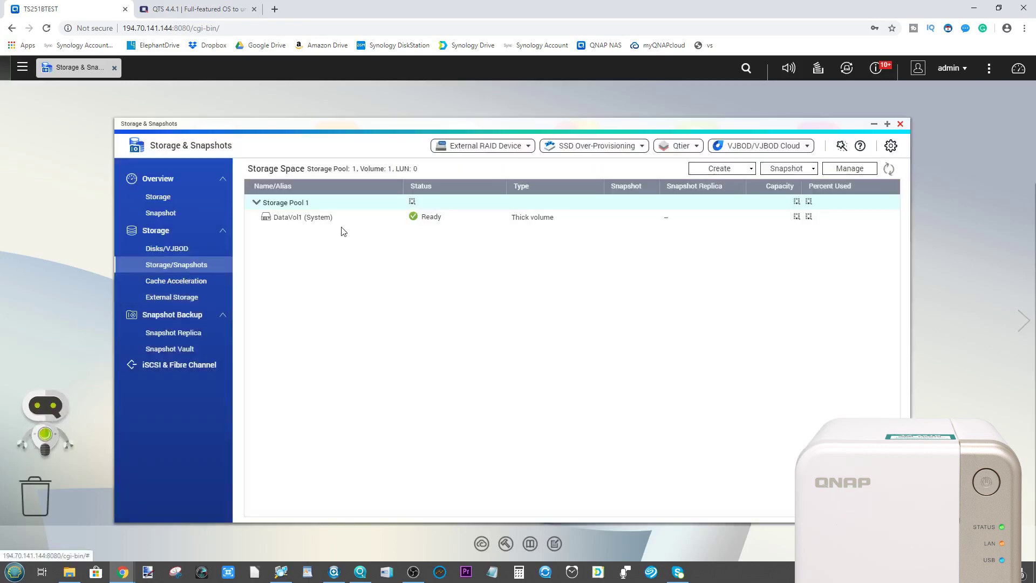
click(299, 221)
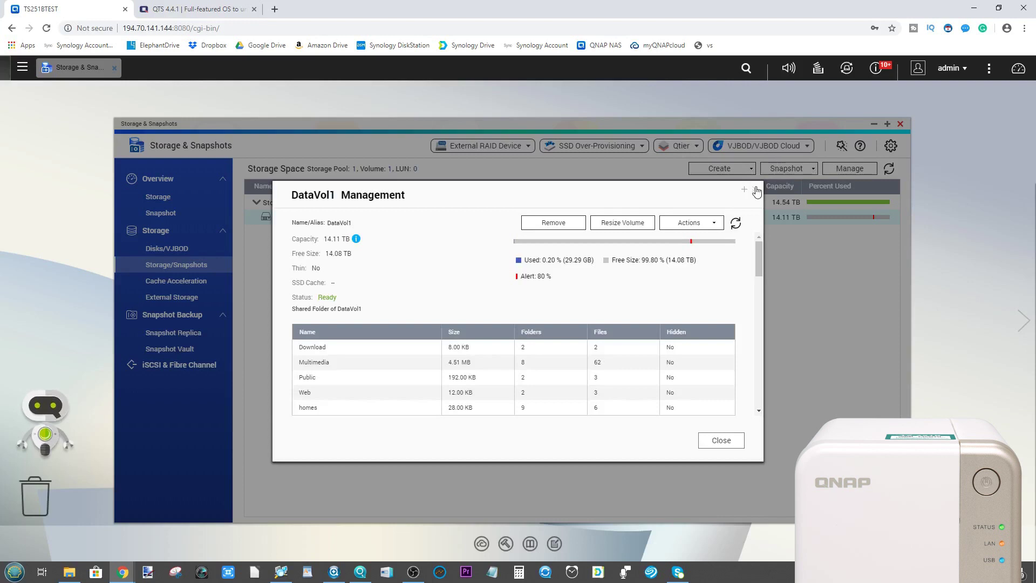
click(756, 189)
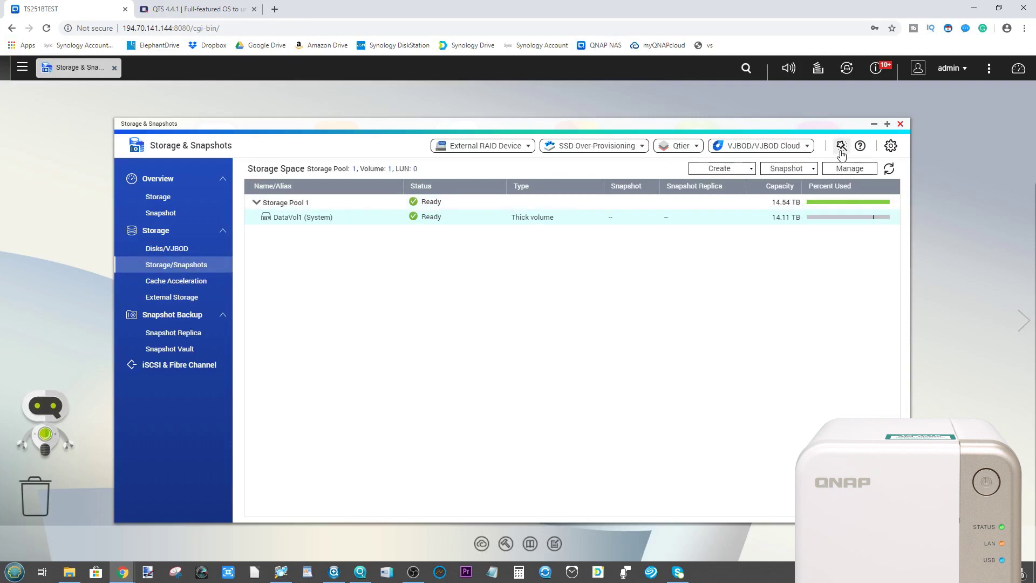
Step: Review the Cache Acceleration page and the introduction of the Create SSD Cache wizard, then leave the wizard
click(168, 283)
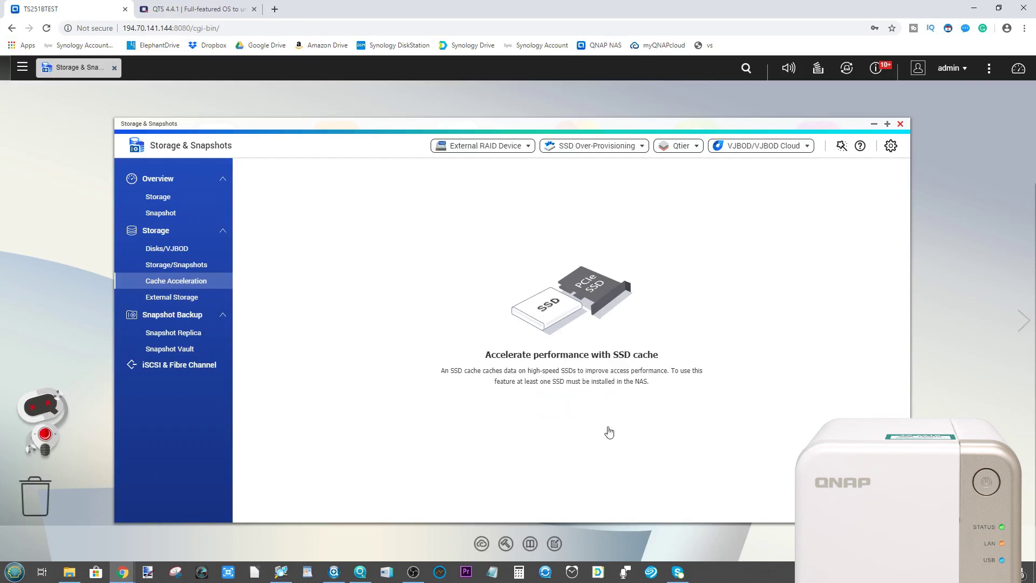
click(594, 412)
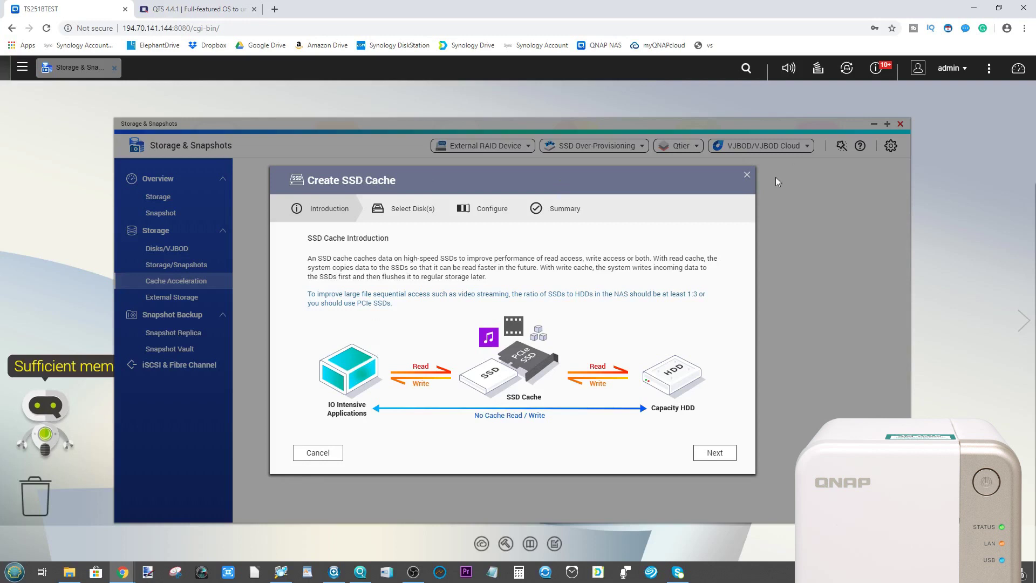
click(747, 177)
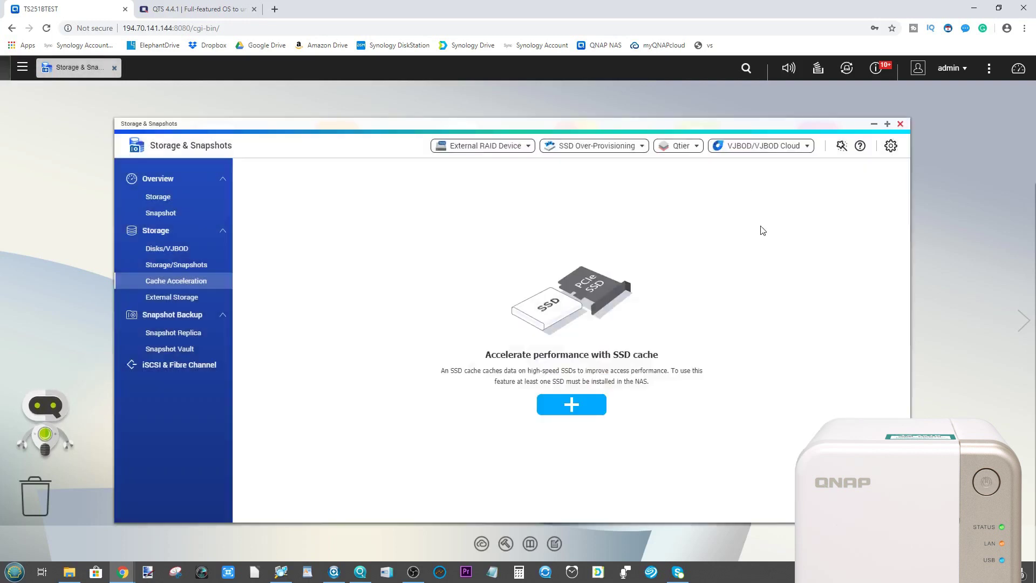
Step: Look through the External Storage, Snapshot Replica and Snapshot Vault pages of Storage & Snapshots
click(175, 304)
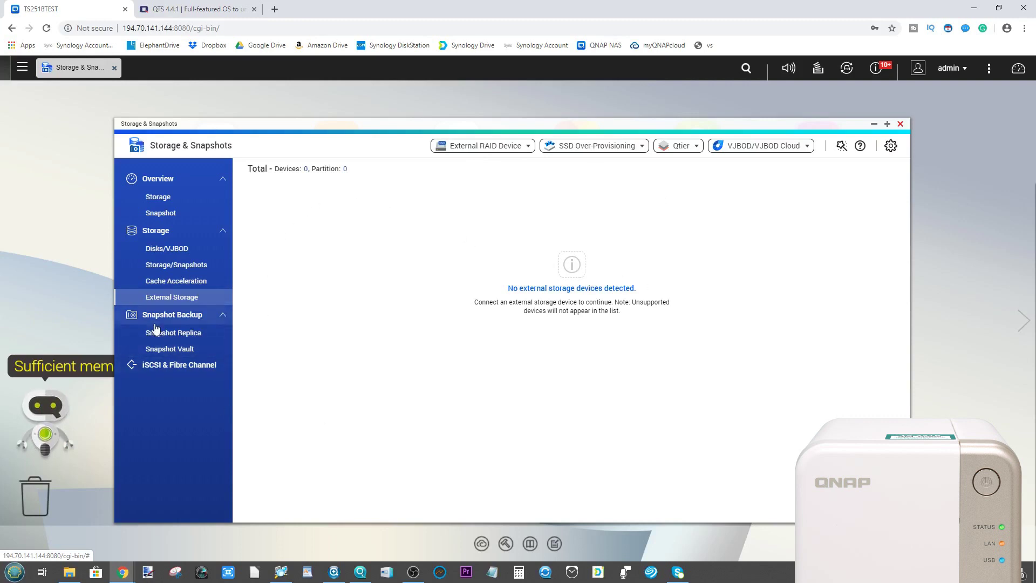
click(178, 315)
click(180, 315)
click(175, 335)
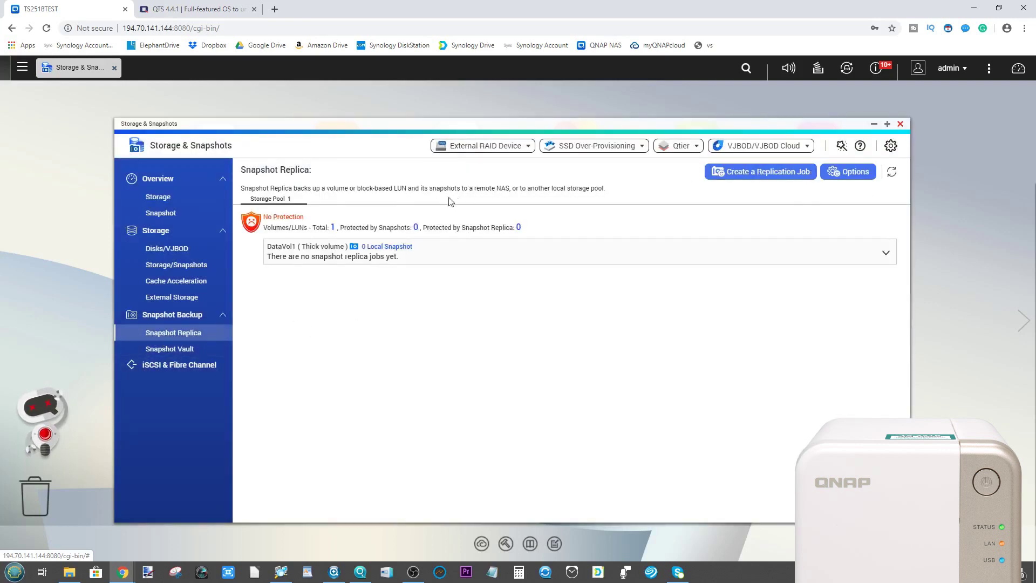
click(189, 348)
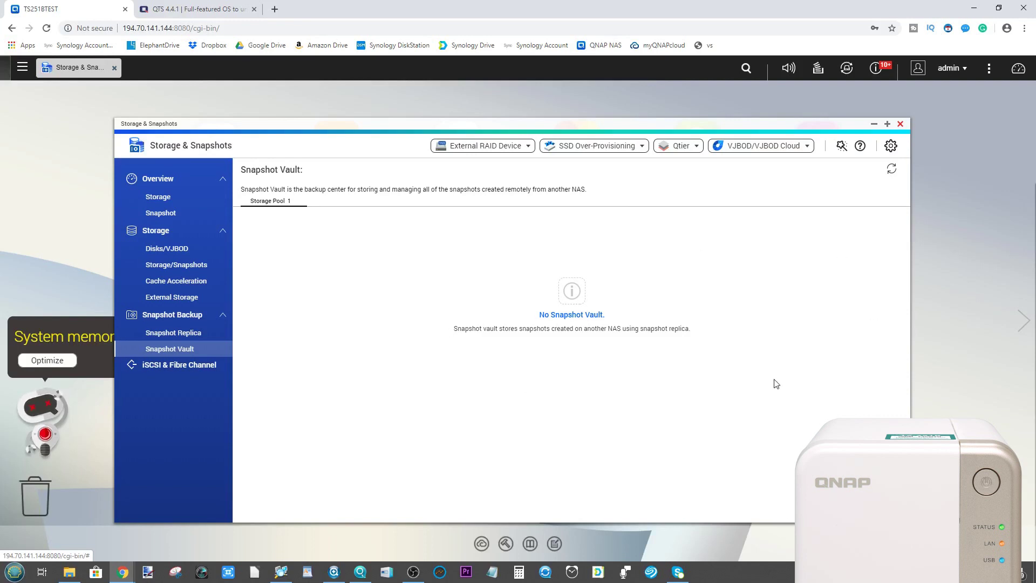
Step: Enable the iSCSI and Fibre Channel services, decline the Quick Configuration Wizard and close the iSCSI & Fibre Channel window
click(192, 364)
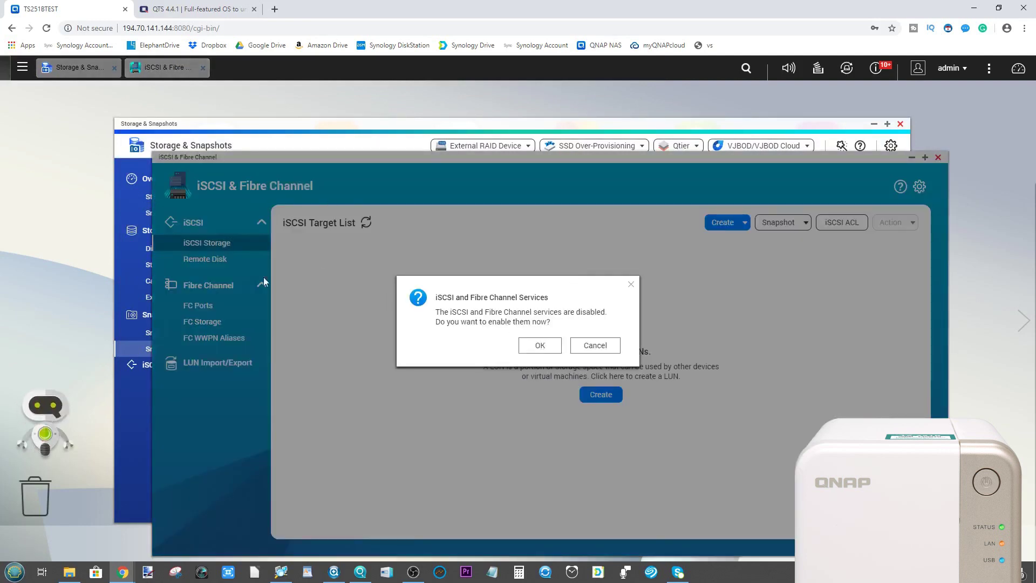
click(537, 345)
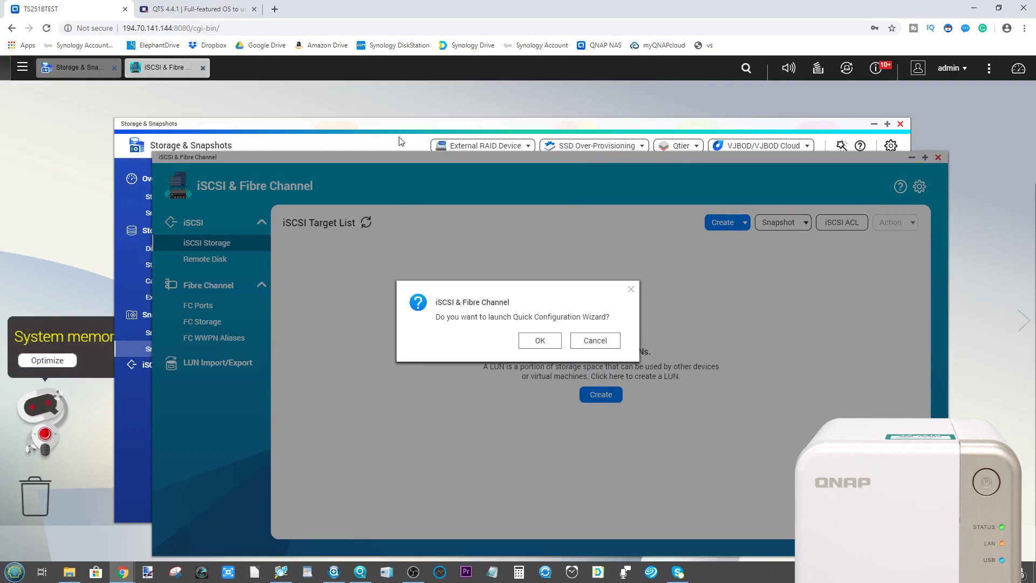
click(595, 341)
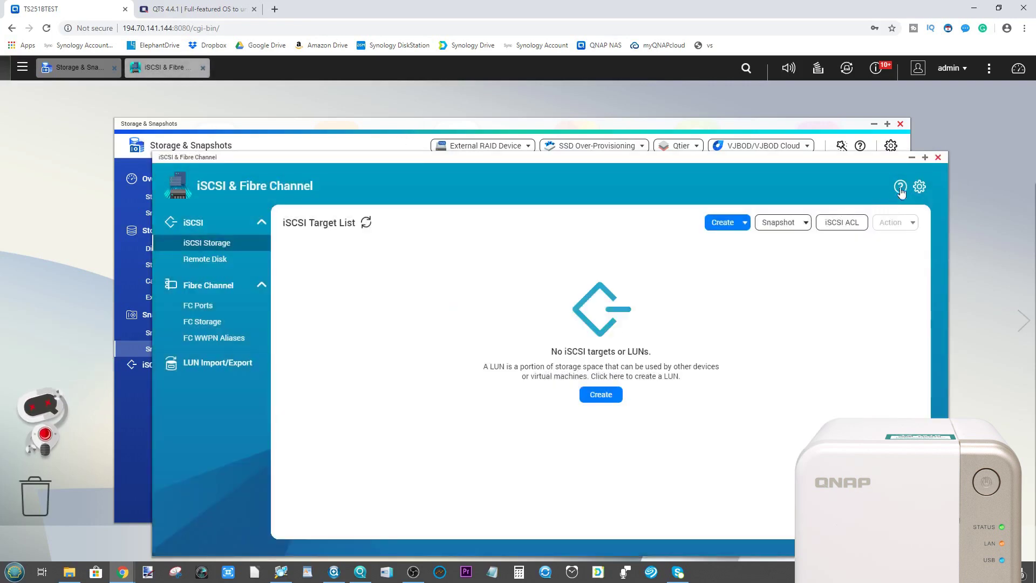
click(937, 157)
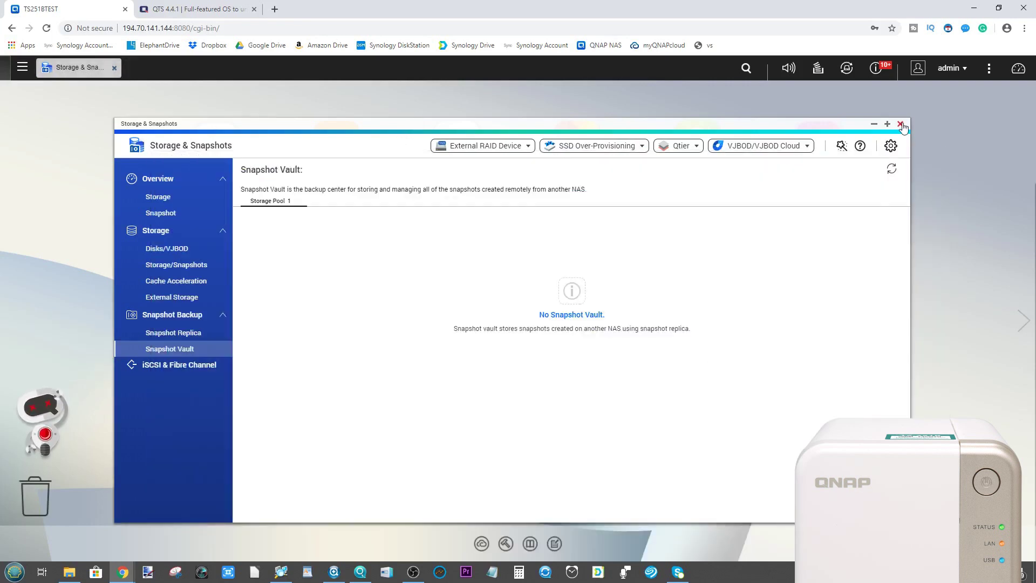
Step: Replace the Storage & Snapshots window with the Control Panel and briefly check its Storage & Snapshots entry
click(901, 124)
click(211, 143)
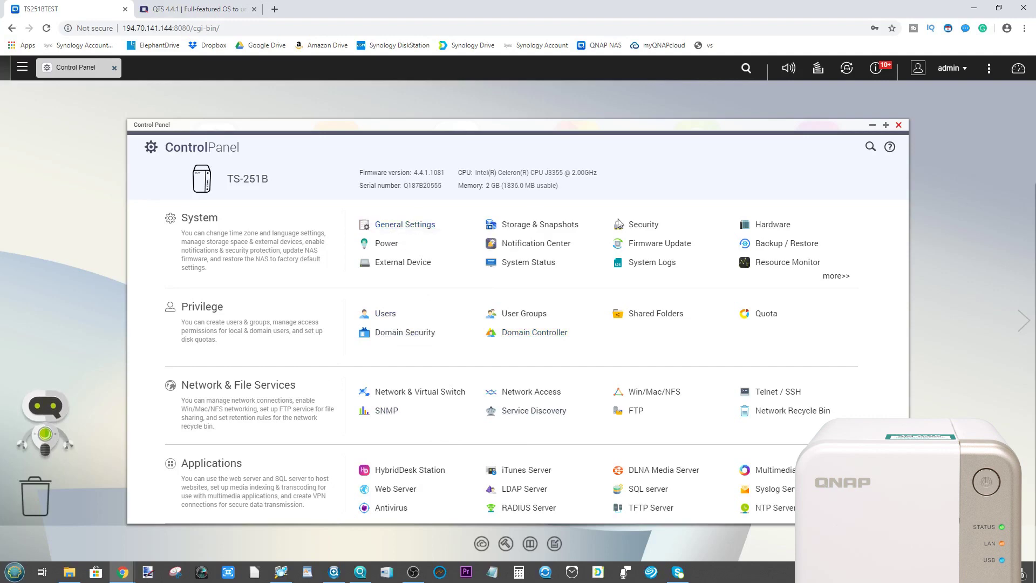
click(59, 63)
click(61, 66)
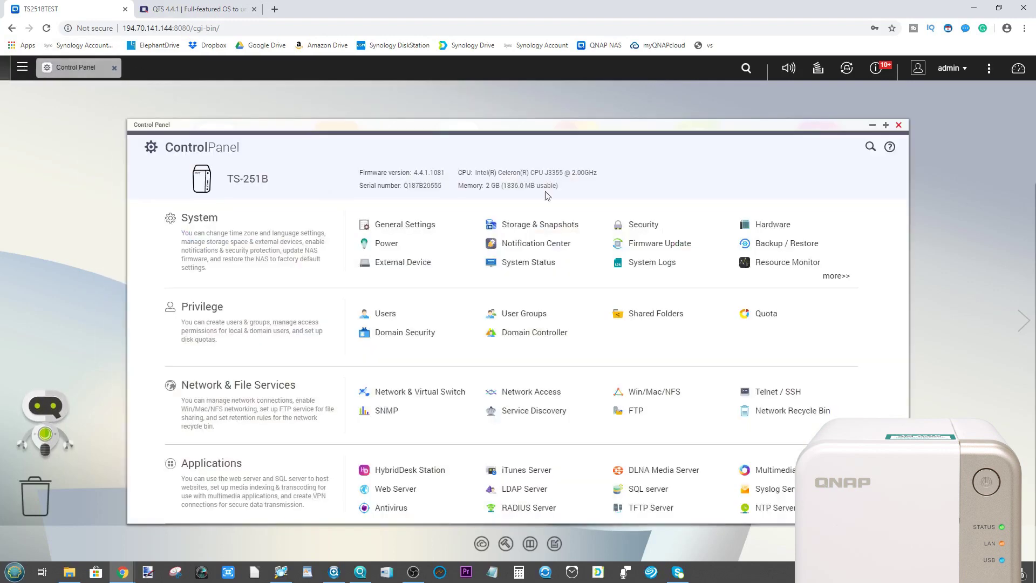
click(517, 225)
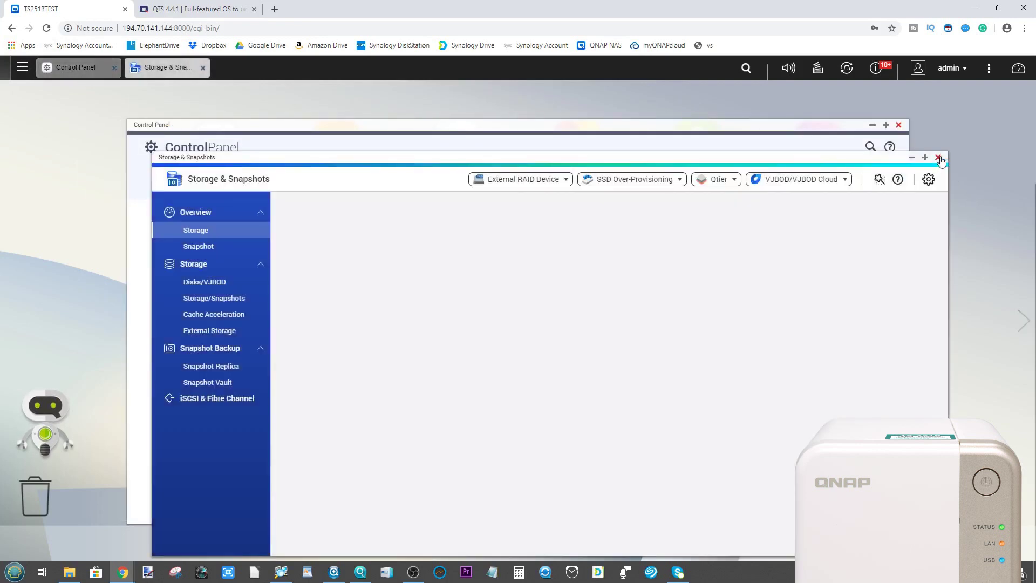
click(938, 157)
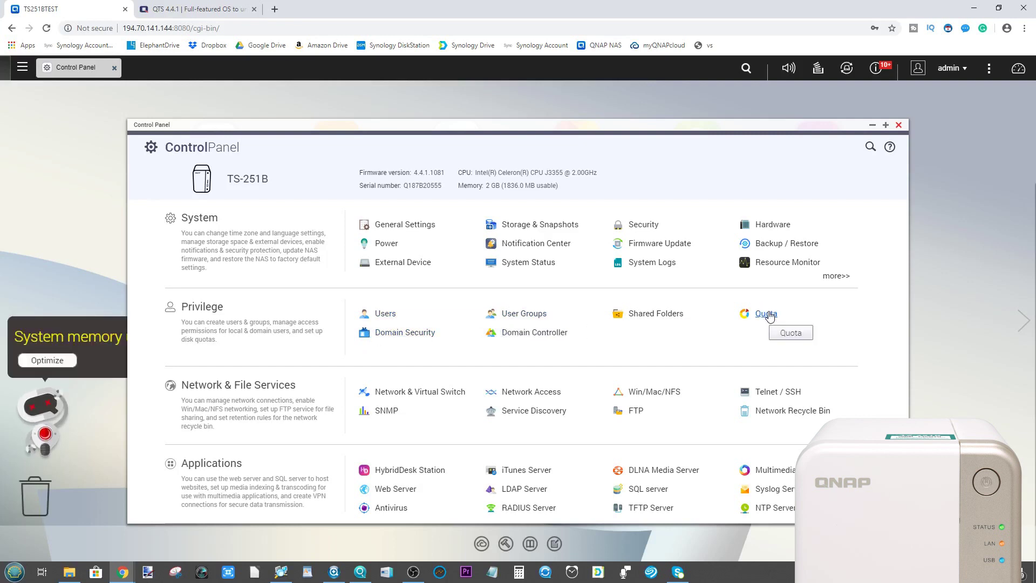
Step: Open Notification Center from the Control Panel and go through its welcome introduction to the end
click(519, 246)
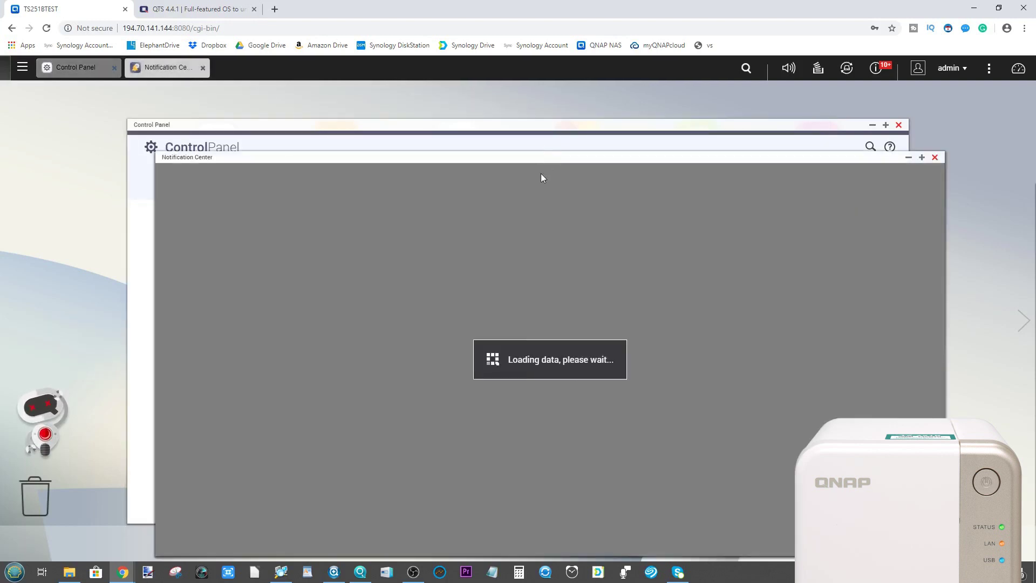
drag(540, 158, 545, 107)
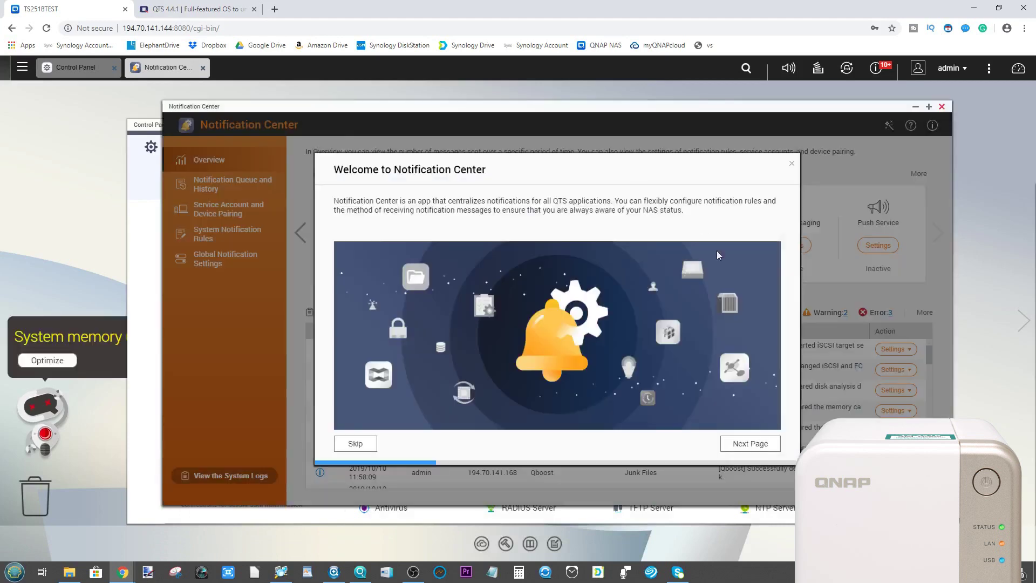
click(750, 443)
click(750, 444)
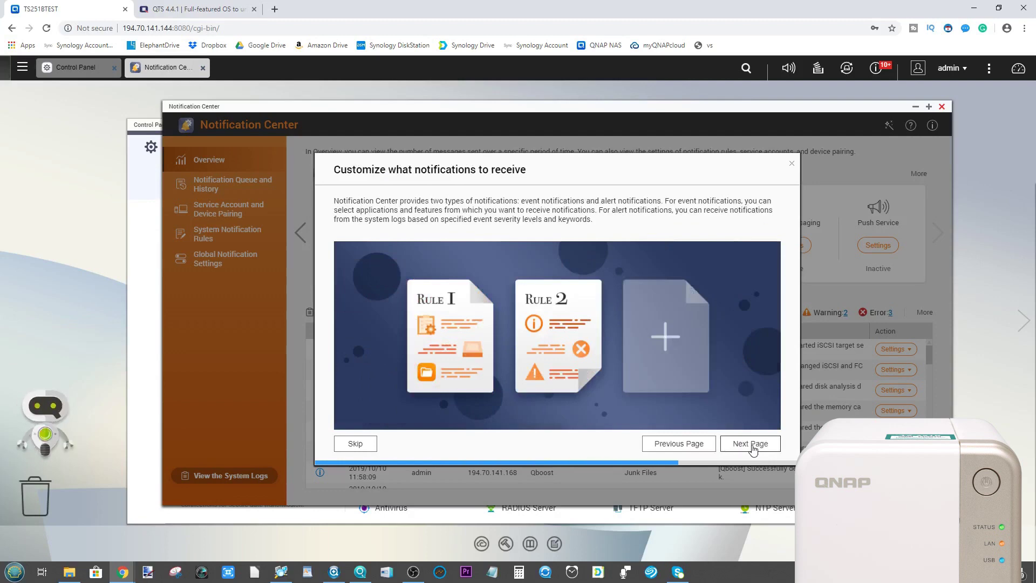
click(755, 444)
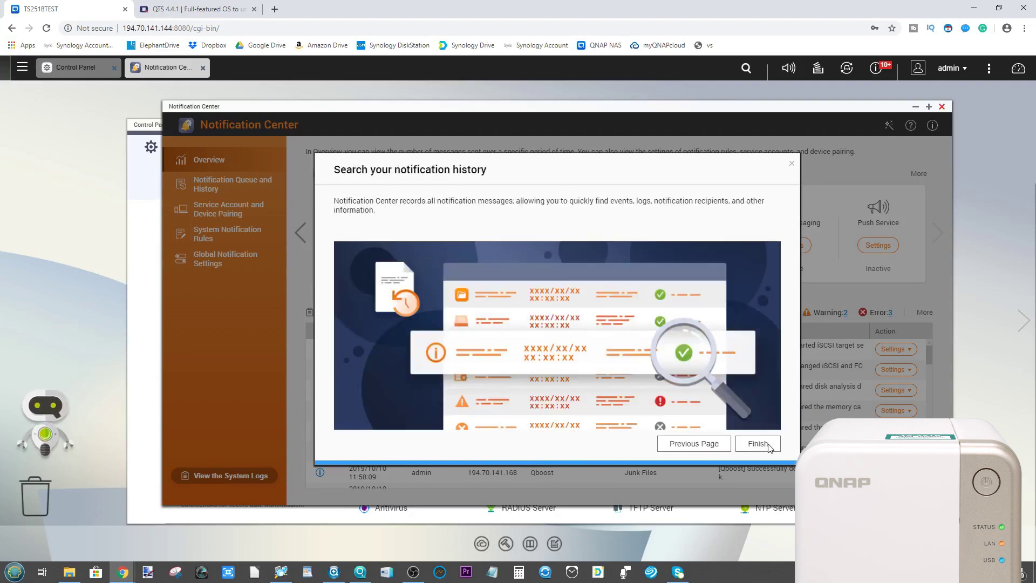
click(757, 443)
Step: Dismiss the notification rules reminder, view the Notification Center overview with its system logs, and close the window
click(594, 337)
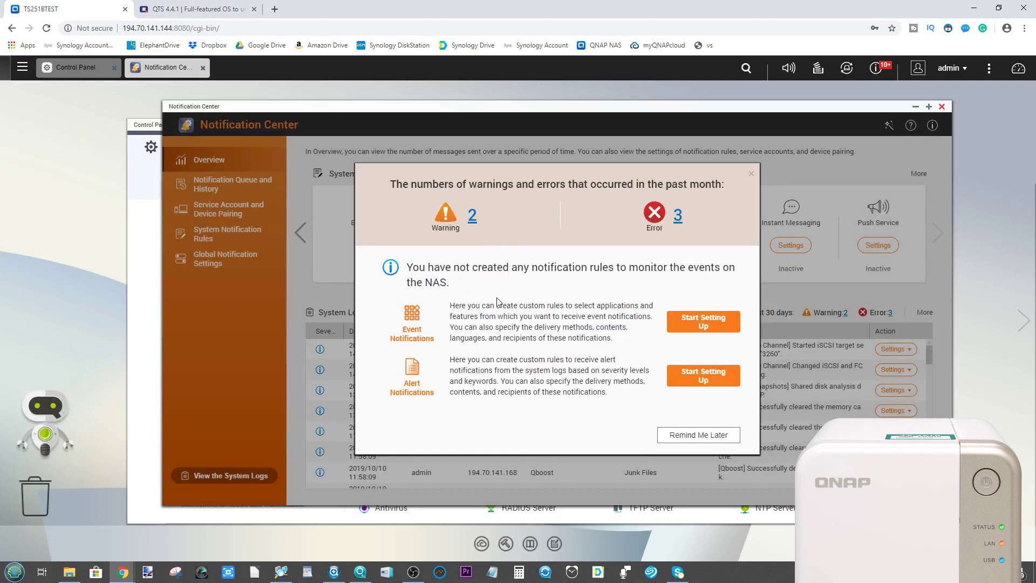
click(754, 176)
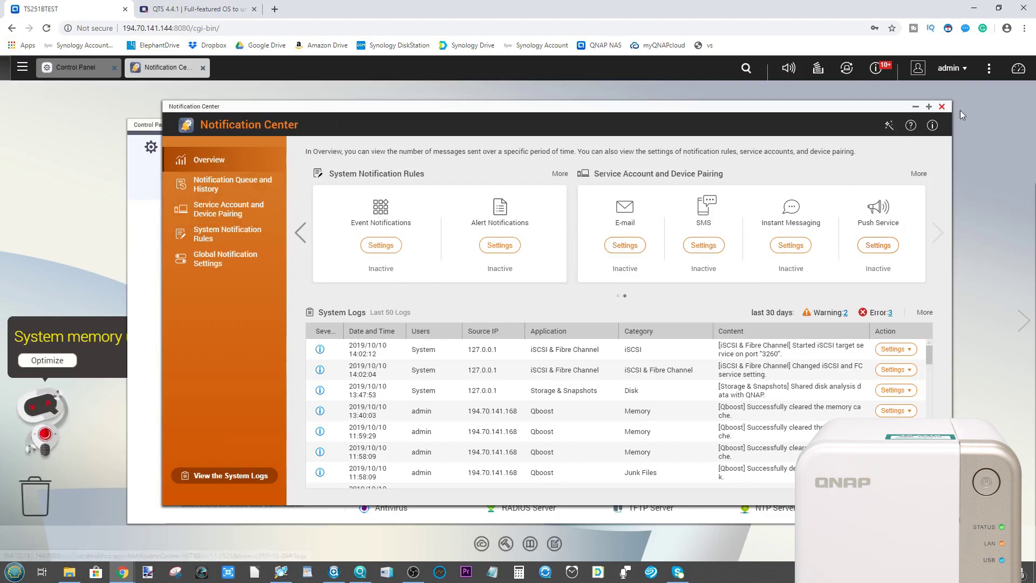
click(942, 107)
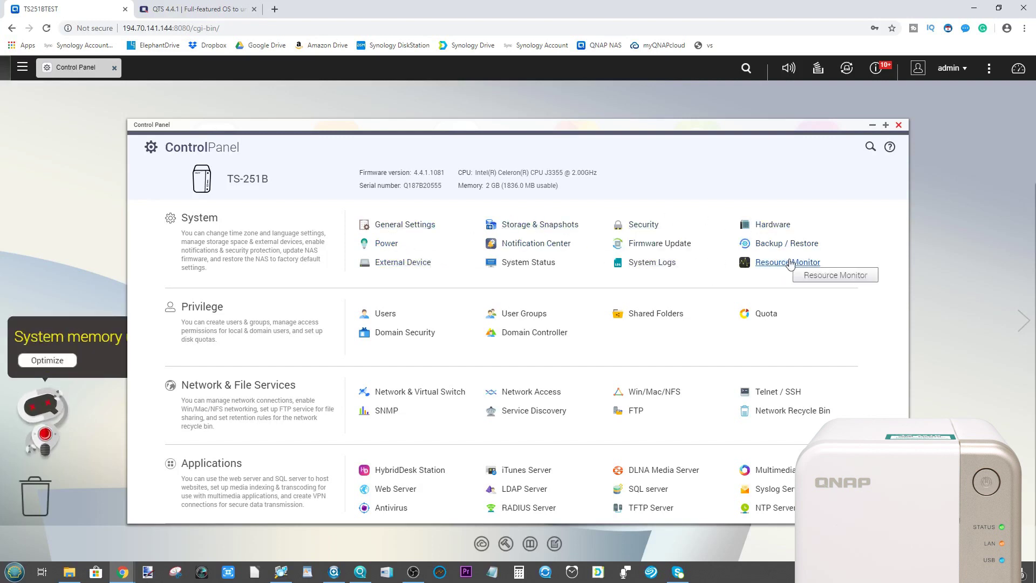
Step: View the General Settings and Security pages of the Control Panel, and close its window
click(783, 264)
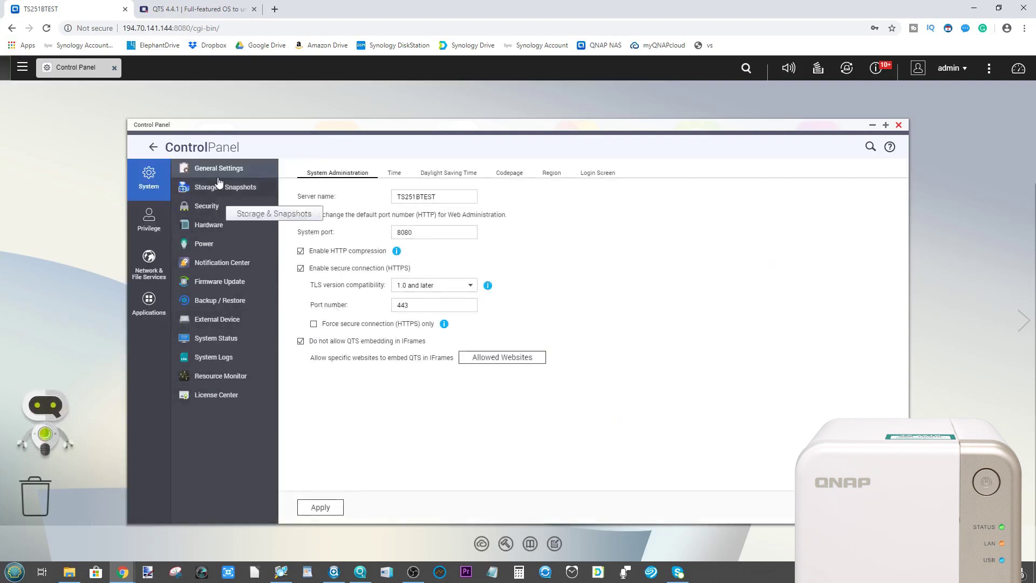
click(215, 208)
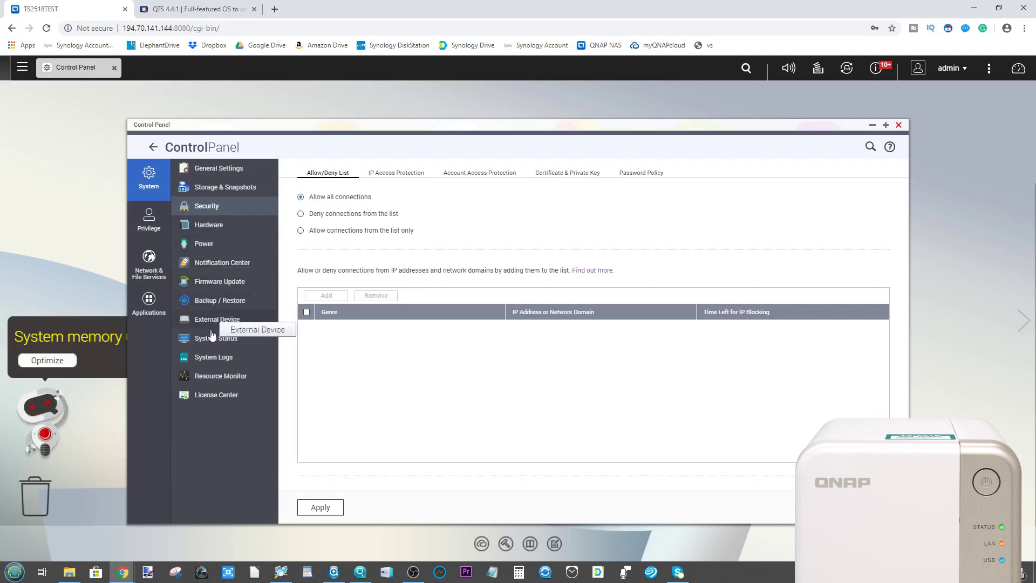
click(899, 126)
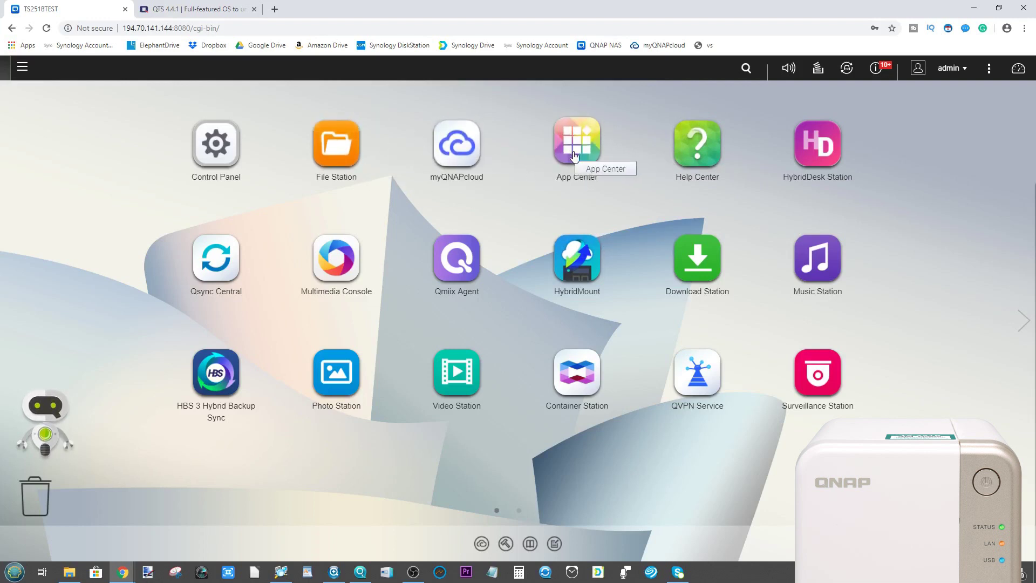
Step: Open Network & Virtual Switch from the Control Panel and move its window higher on the desktop
click(214, 140)
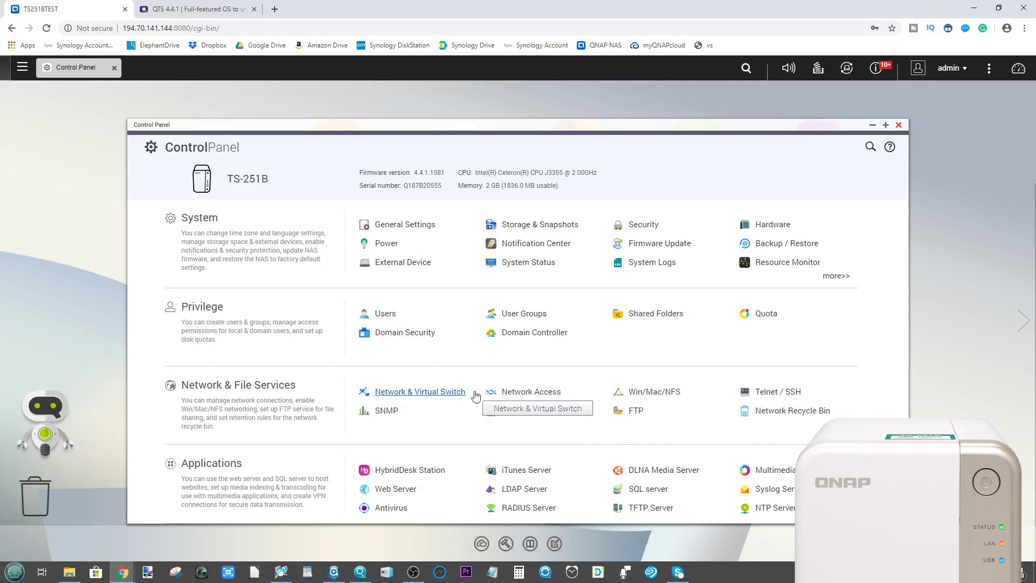
click(444, 392)
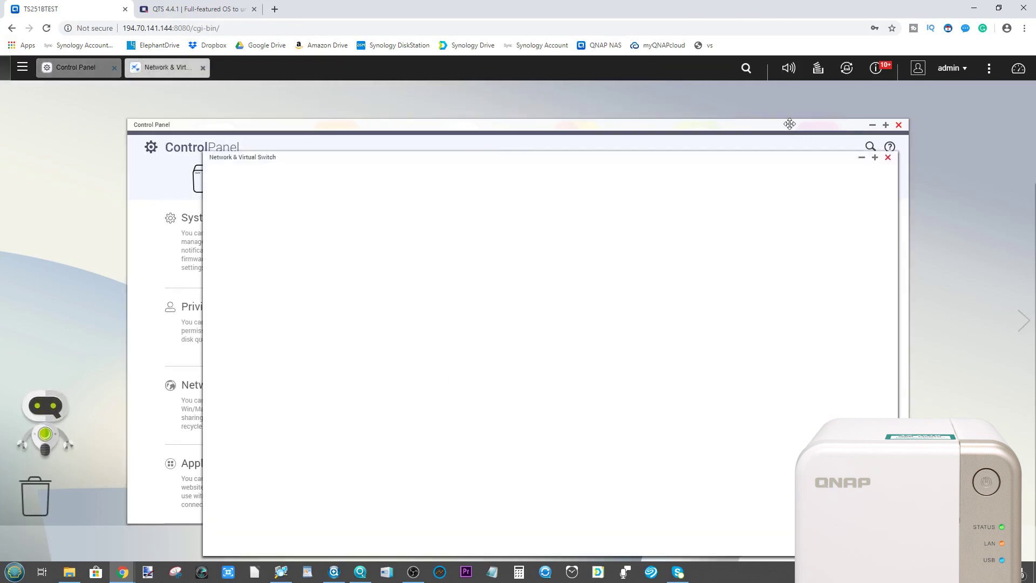
drag(794, 159, 769, 111)
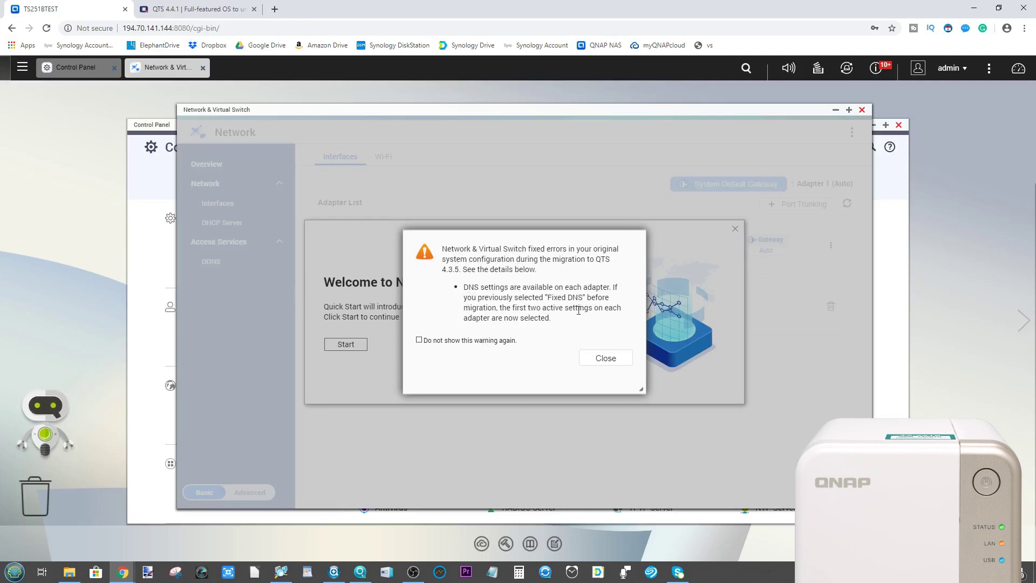
Step: Dismiss the migration warning, skip the Network & Virtual Switch quick guide and choose to show it again at the next launch
click(605, 359)
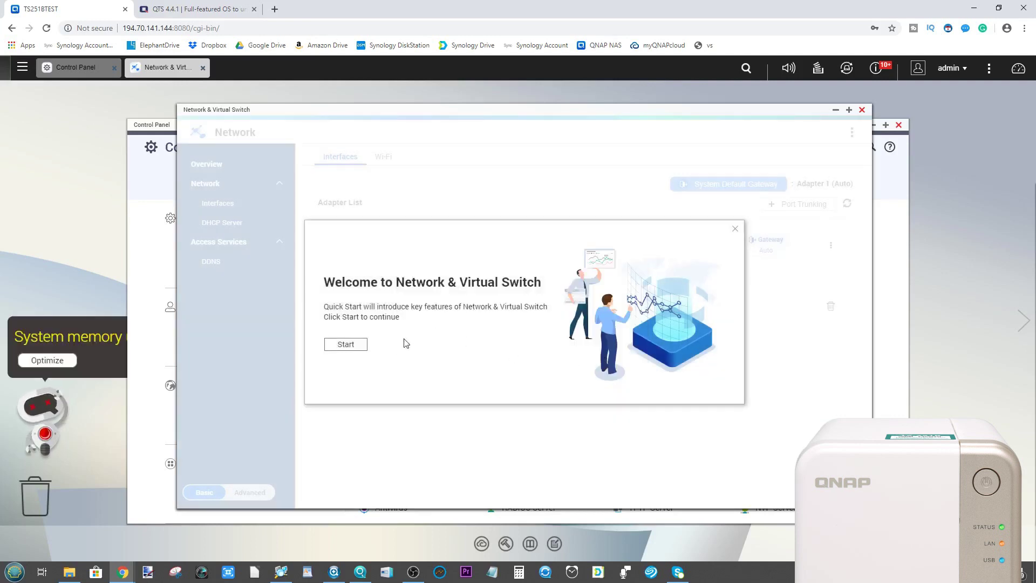
click(343, 344)
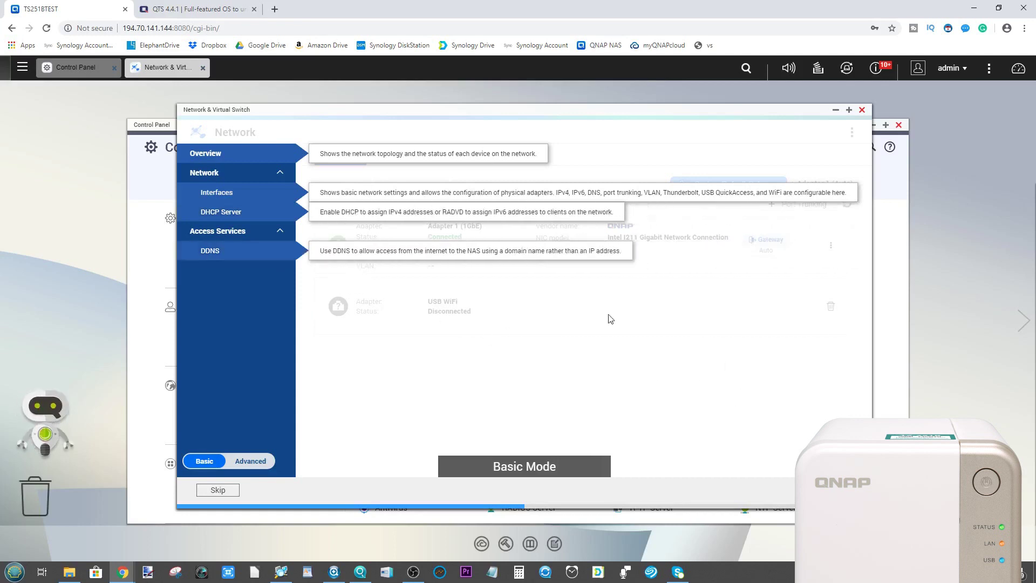
click(217, 490)
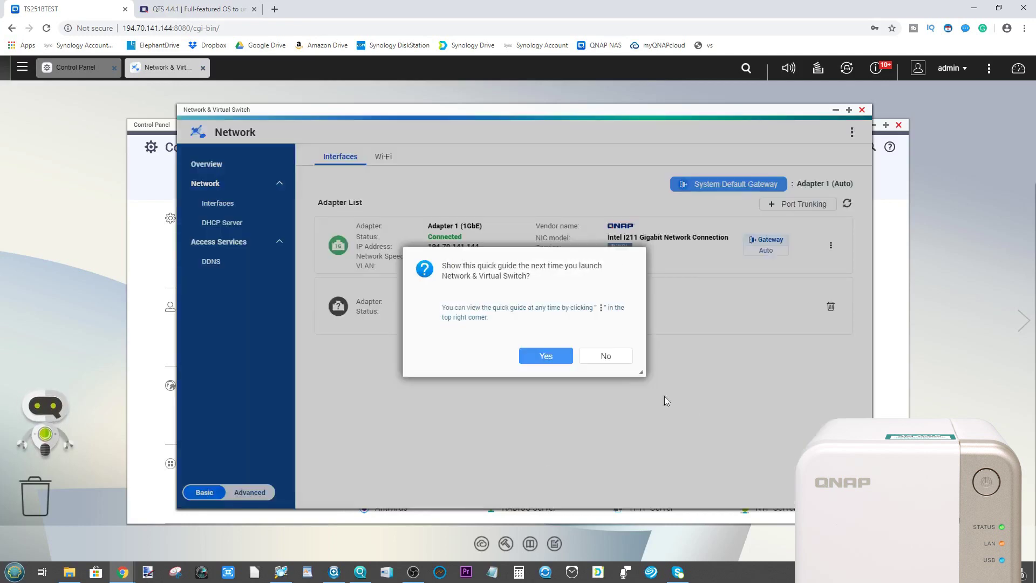
click(546, 358)
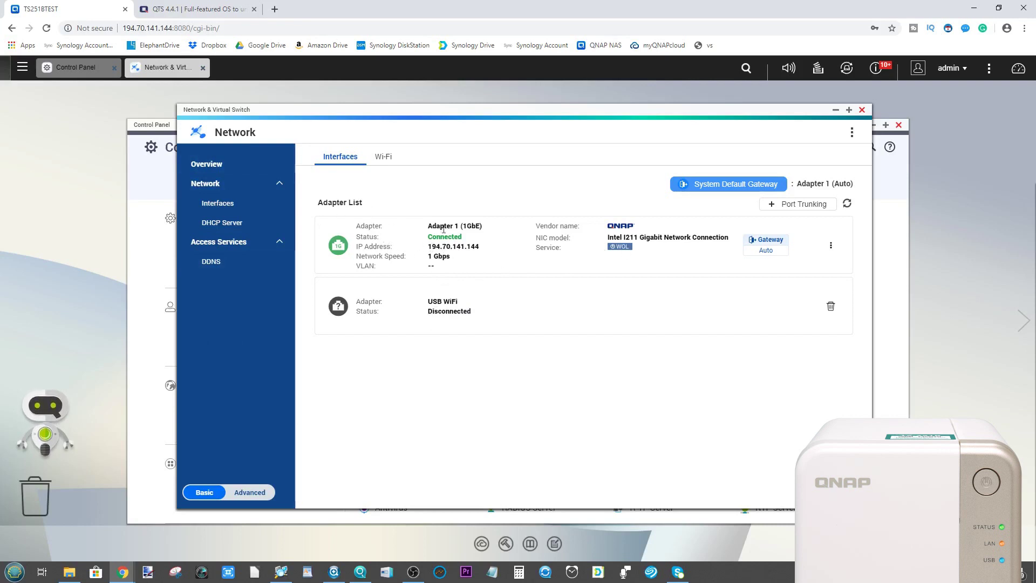
Step: Check the Wi-Fi page and examine Adapter 1 and the docker0 Container Network in the network Overview
click(381, 158)
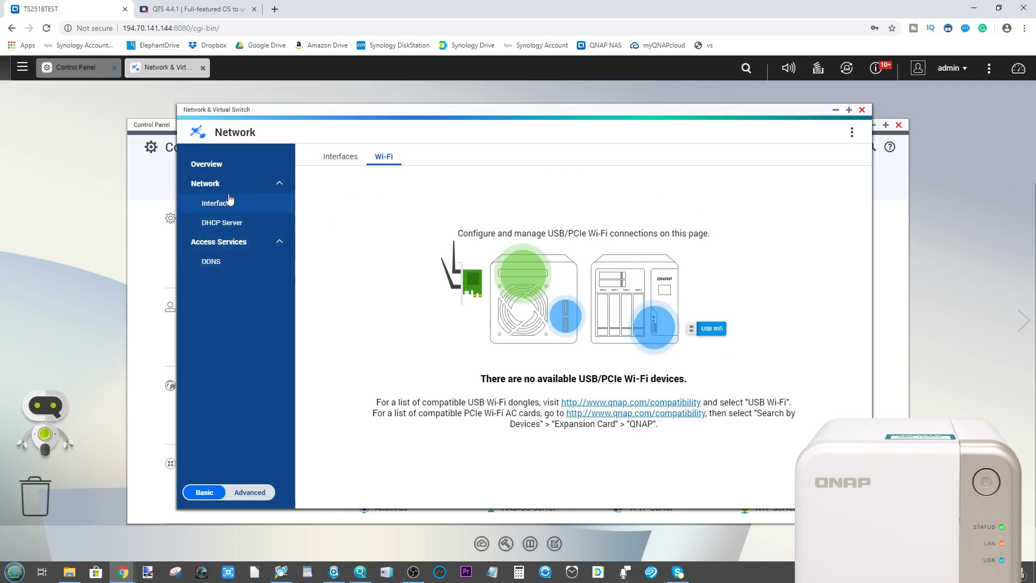
click(221, 170)
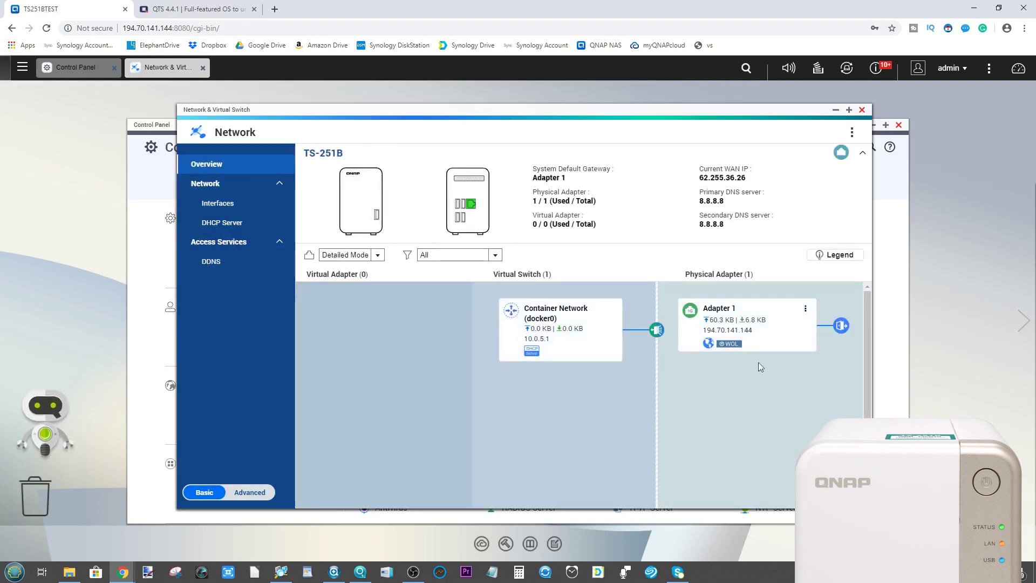
drag(729, 321, 502, 319)
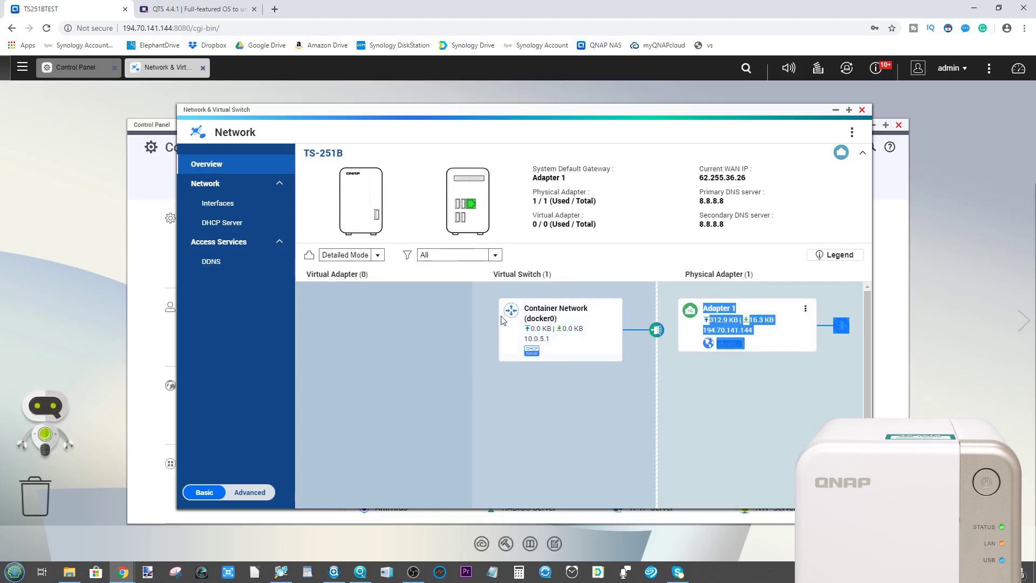
click(633, 433)
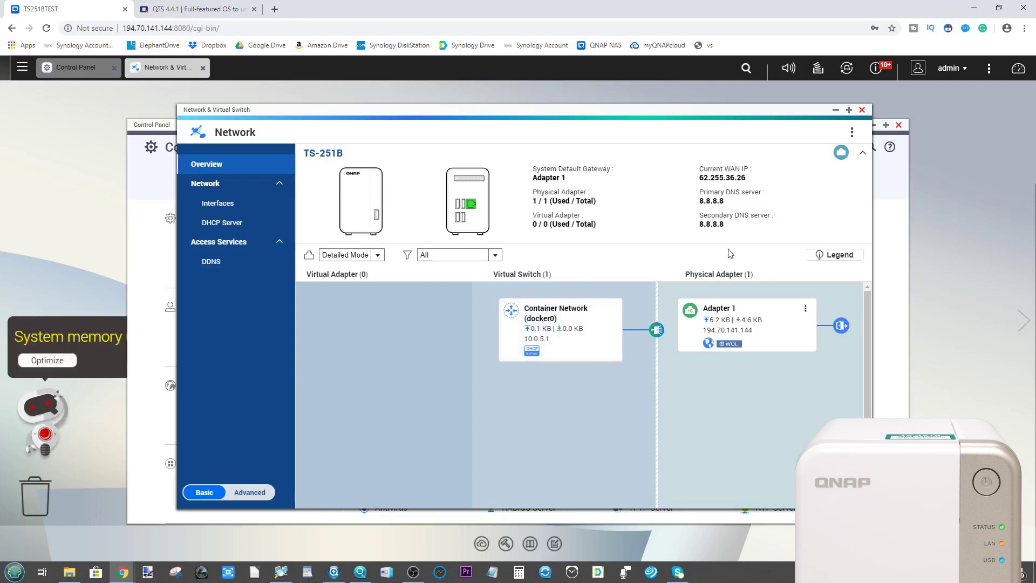
drag(549, 343, 529, 330)
click(528, 330)
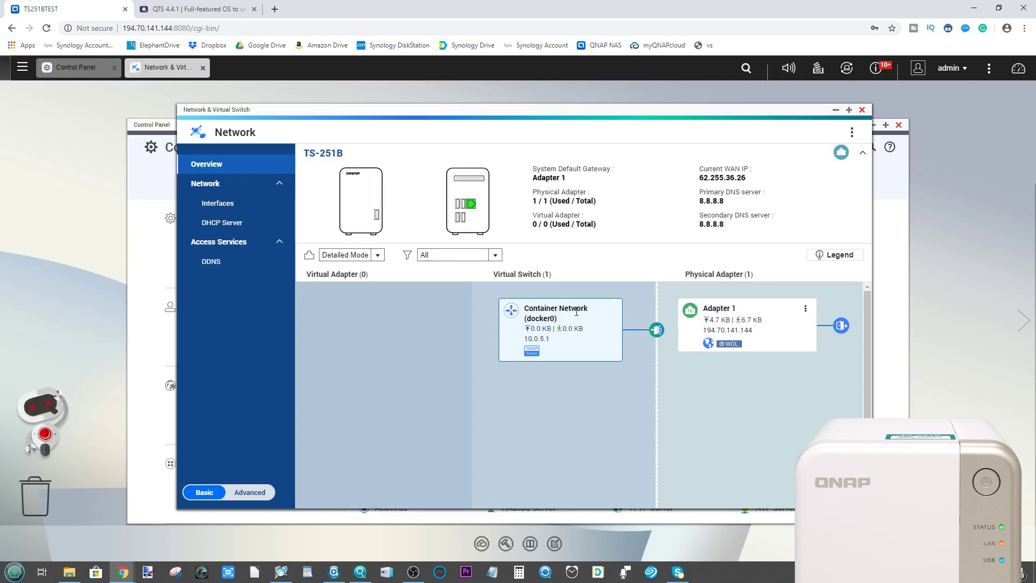
Step: Look through the network Interfaces page and the myQNAPcloud entry under the DDNS access service
click(247, 221)
click(232, 208)
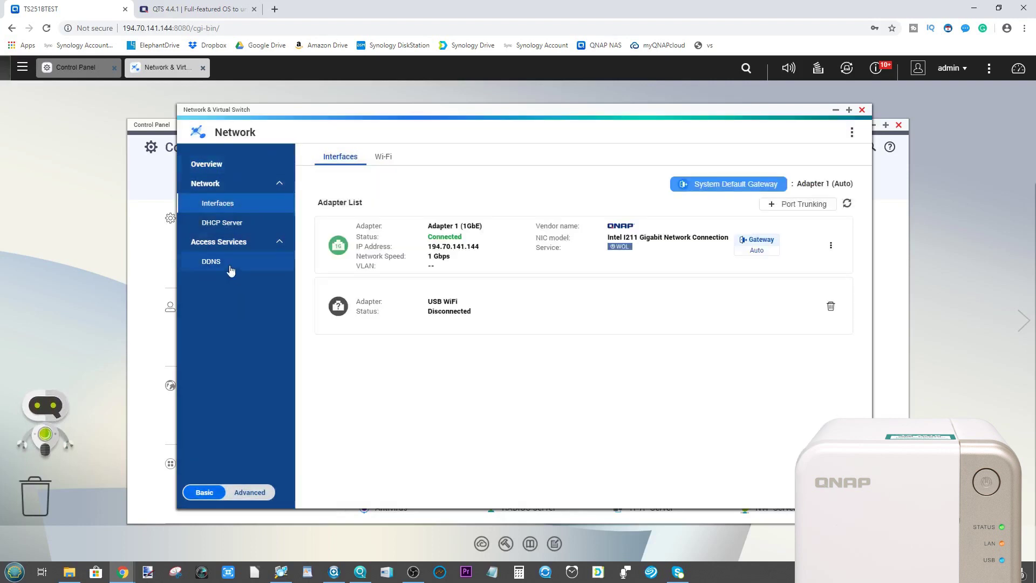
click(230, 244)
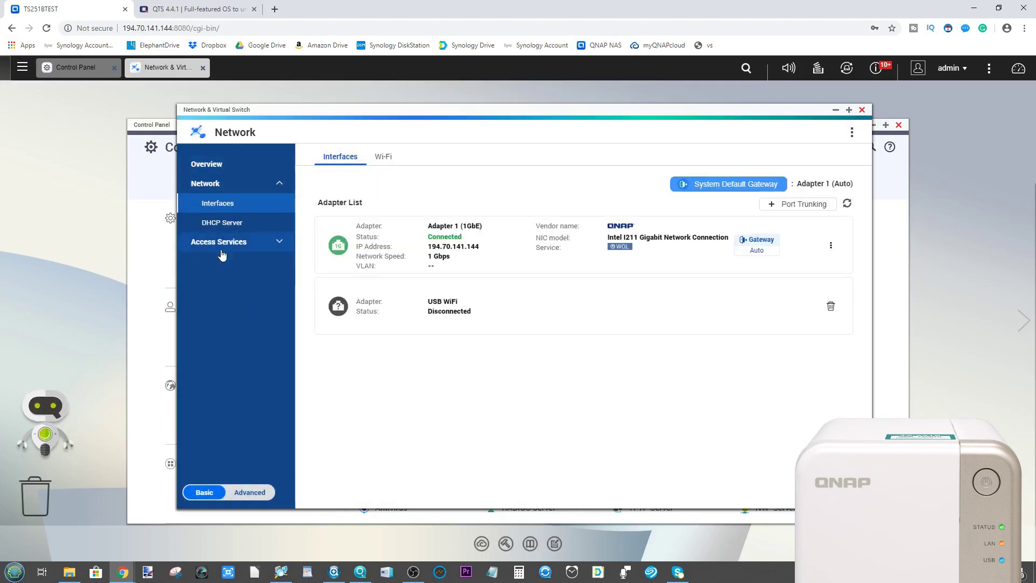
click(232, 243)
click(236, 264)
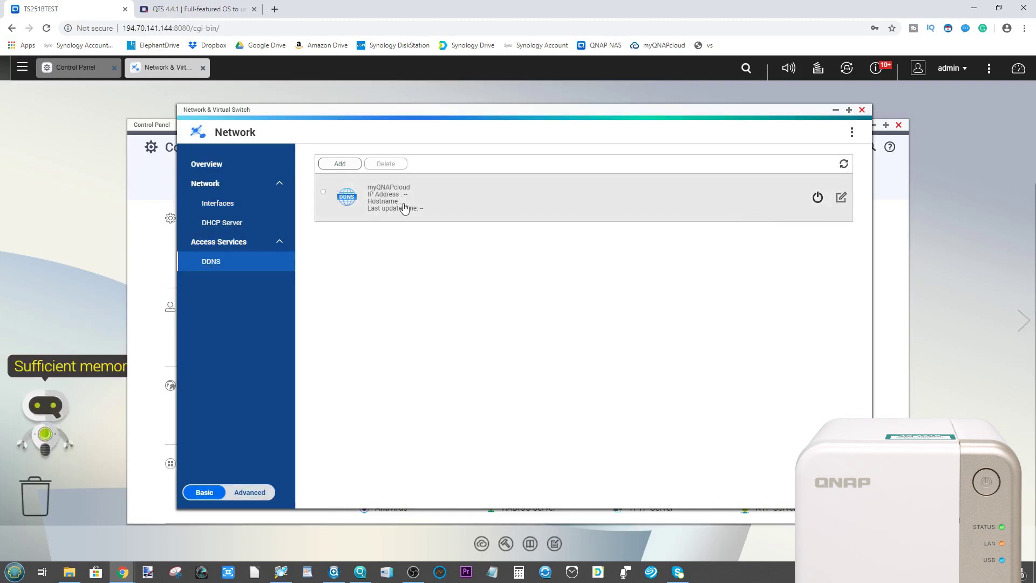
drag(368, 188, 415, 189)
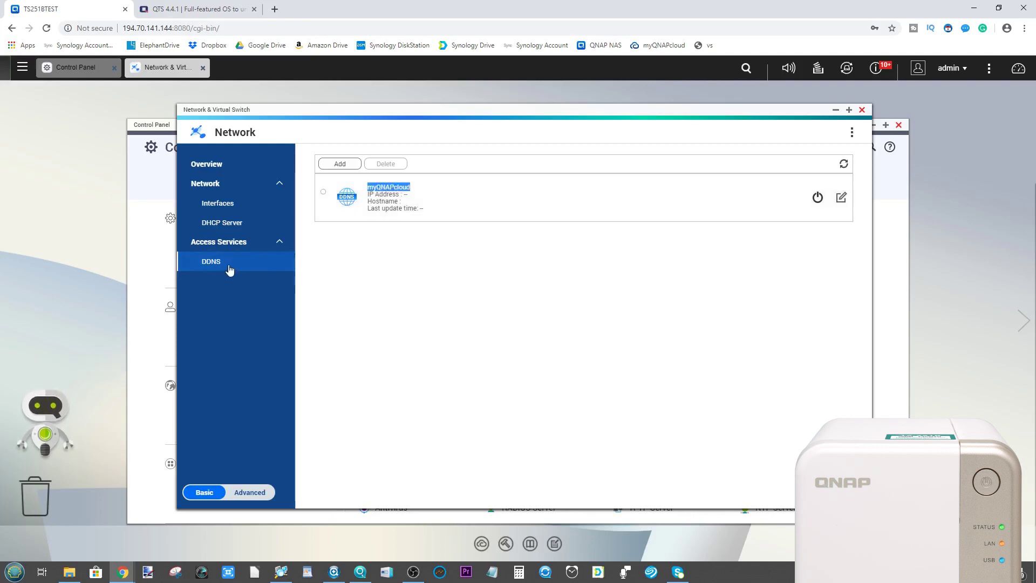
click(819, 318)
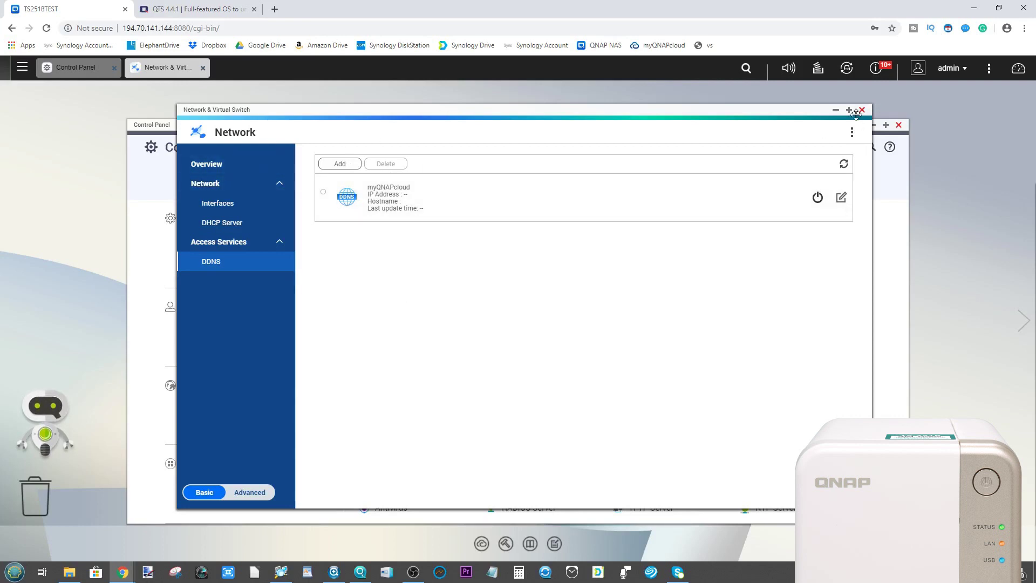
Step: Switch Network & Virtual Switch to Advanced mode, dismissing the migration warning and skipping the quick guide while keeping it for future launches
click(250, 492)
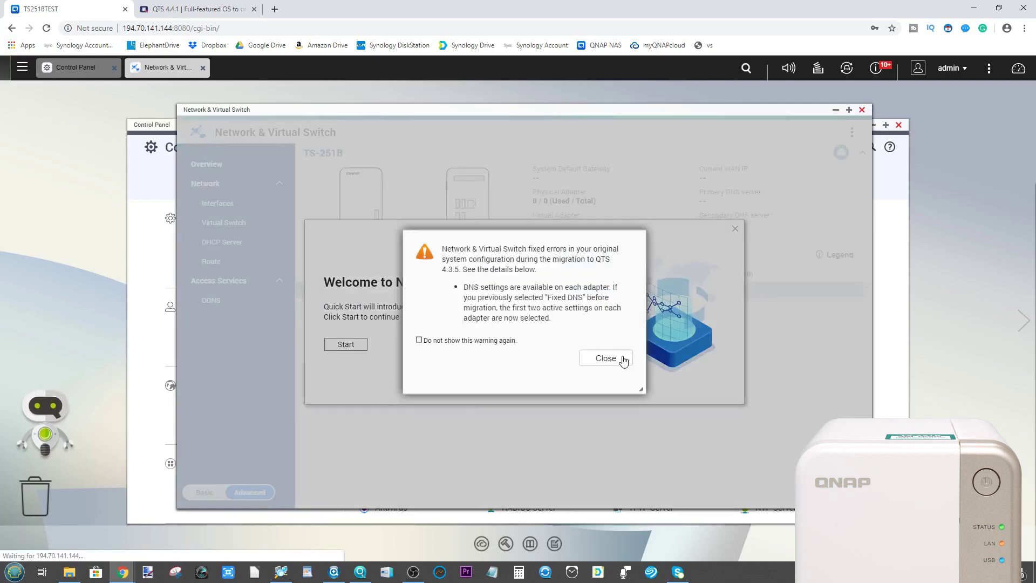
click(619, 358)
click(346, 344)
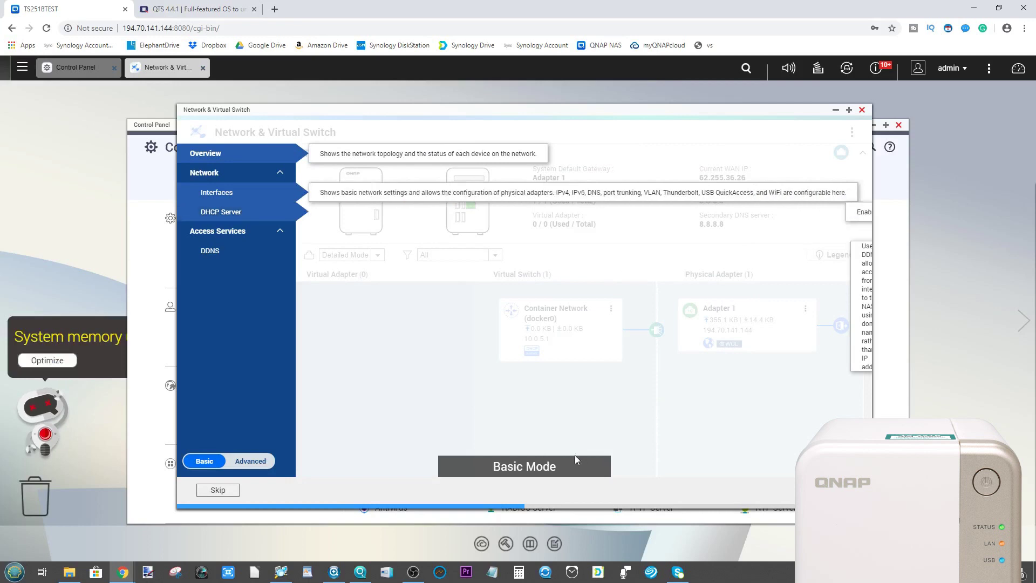
click(218, 490)
click(544, 357)
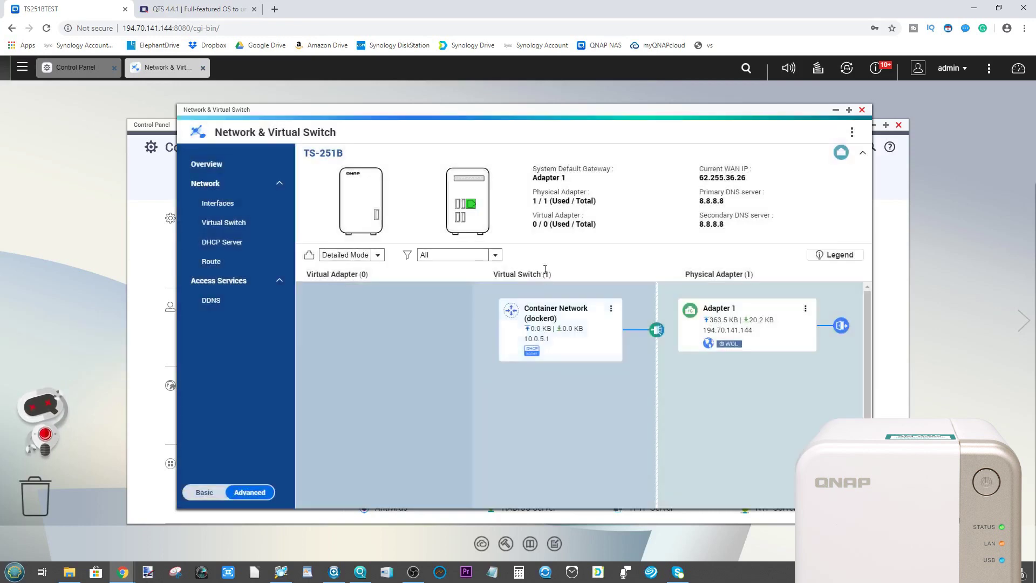
Step: View the Advanced mode Overview, and close both the Network & Virtual Switch and Control Panel windows
click(215, 164)
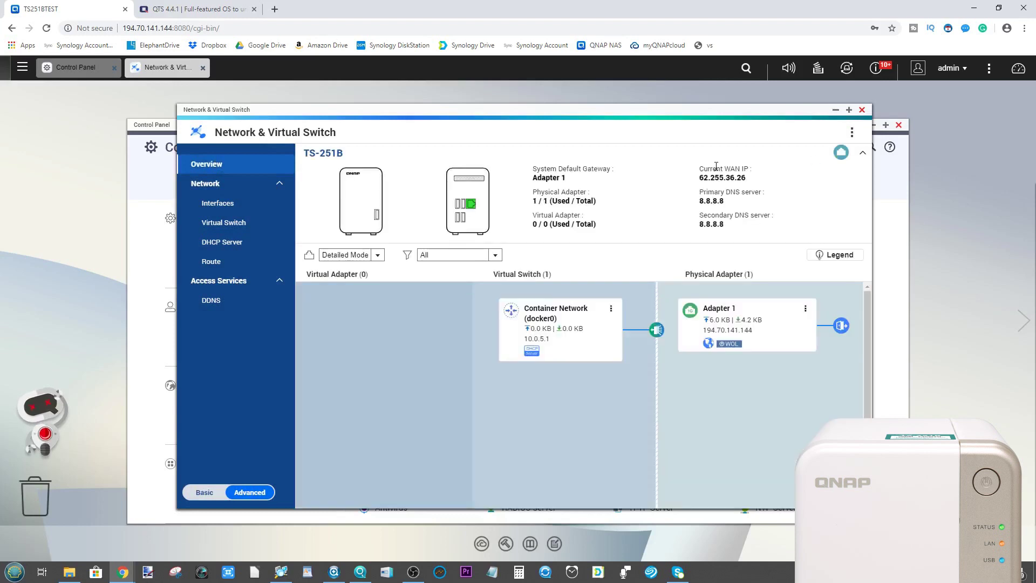
click(862, 109)
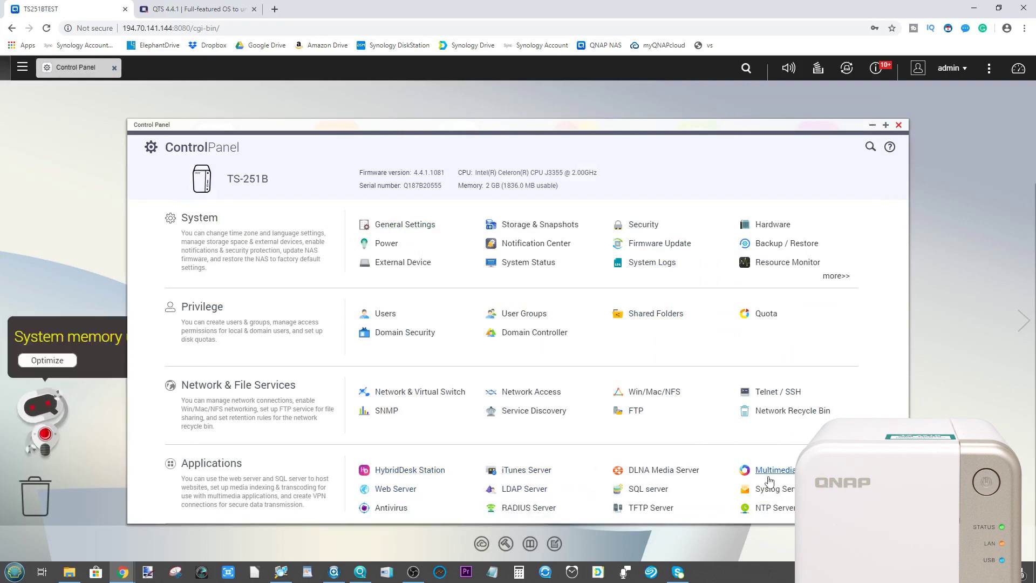
click(898, 125)
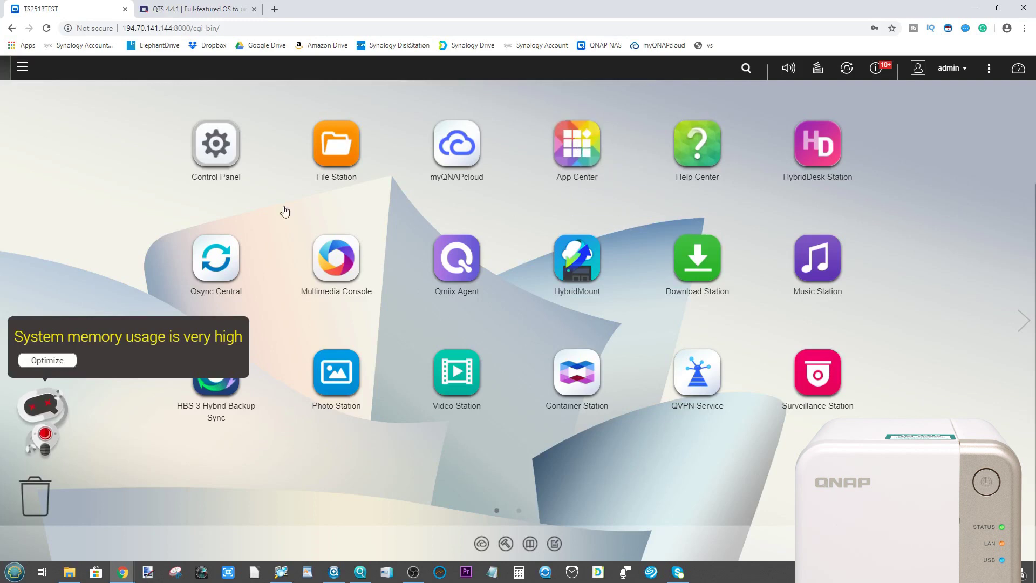
Step: Open App Center and look through the available update and the installed apps from the QNAP Store
click(571, 147)
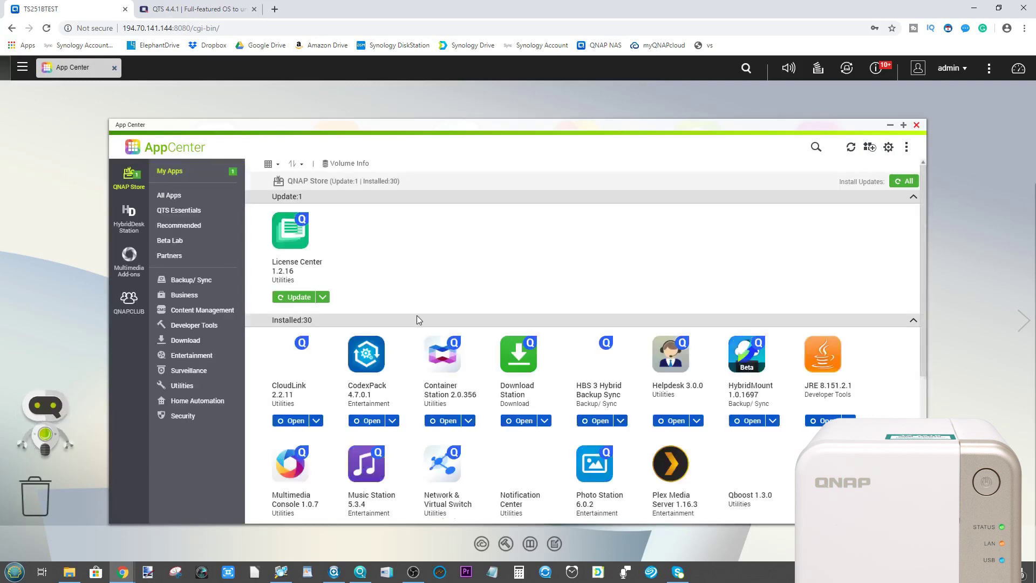
scroll(417, 318, down, 4)
scroll(416, 318, up, 2)
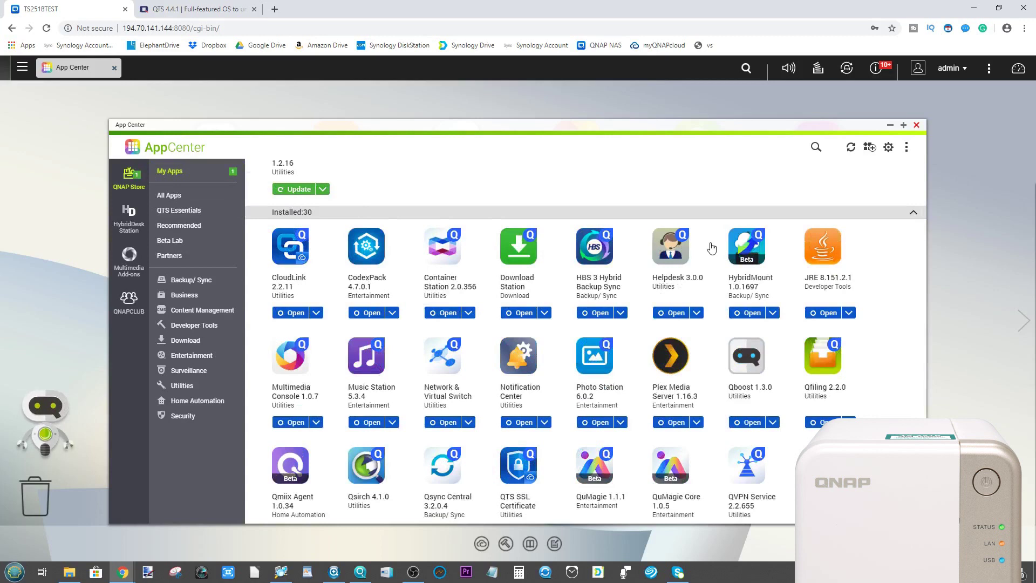
scroll(704, 253, up, 2)
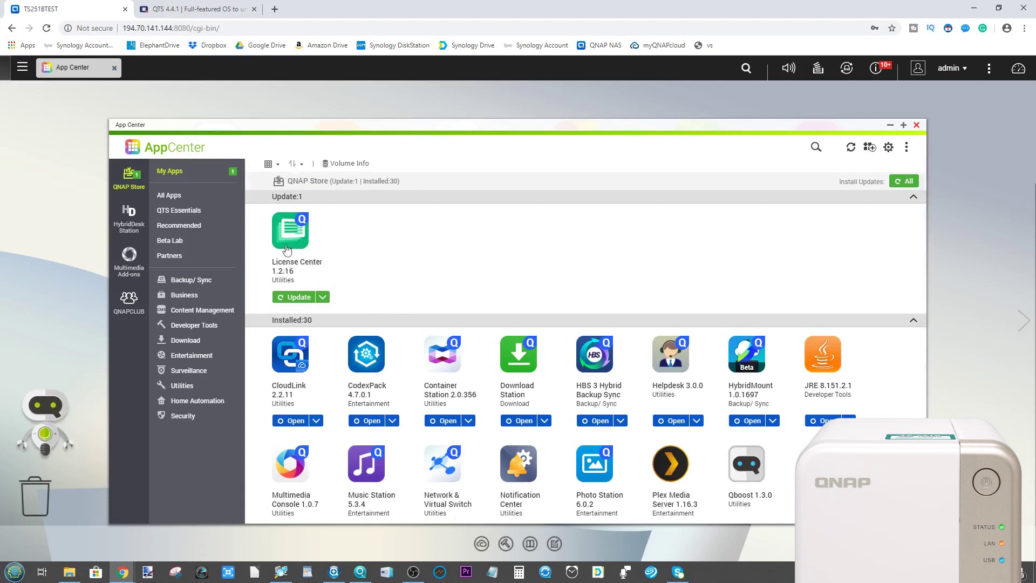
scroll(314, 261, down, 2)
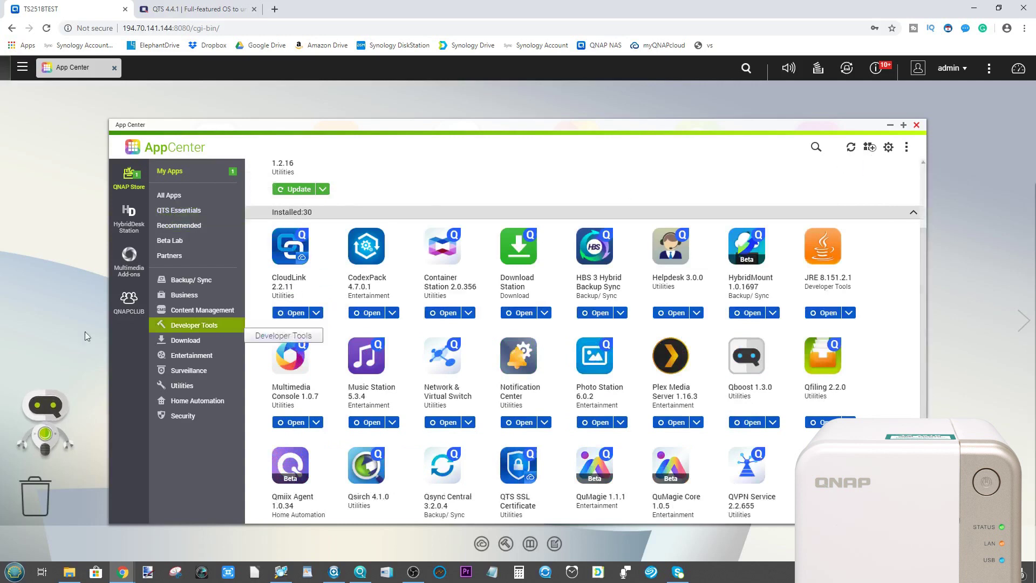
Step: Browse the installed and available QNAPCLUB apps and all the apps offered under Multimedia Add-ons
click(129, 299)
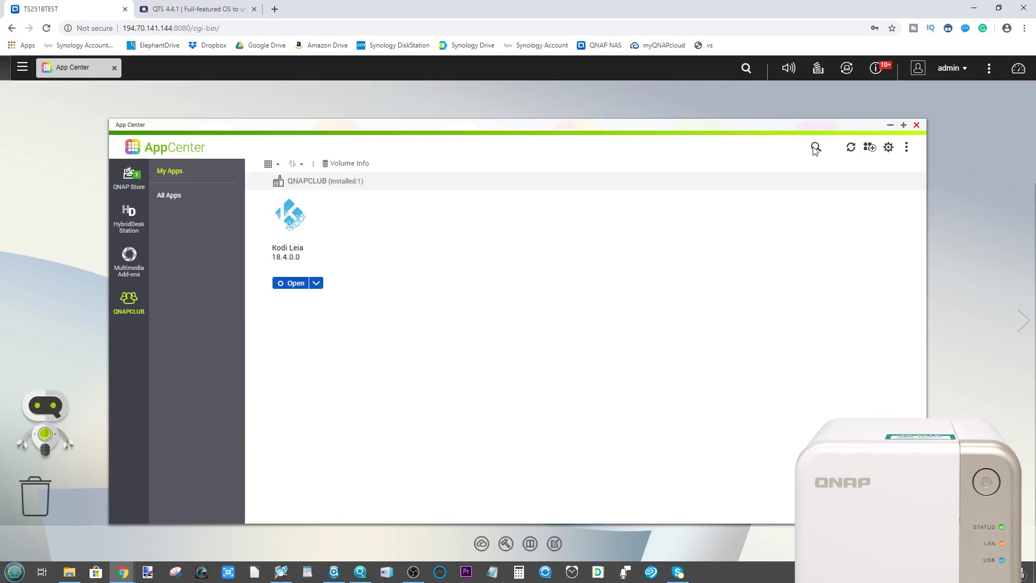
click(170, 195)
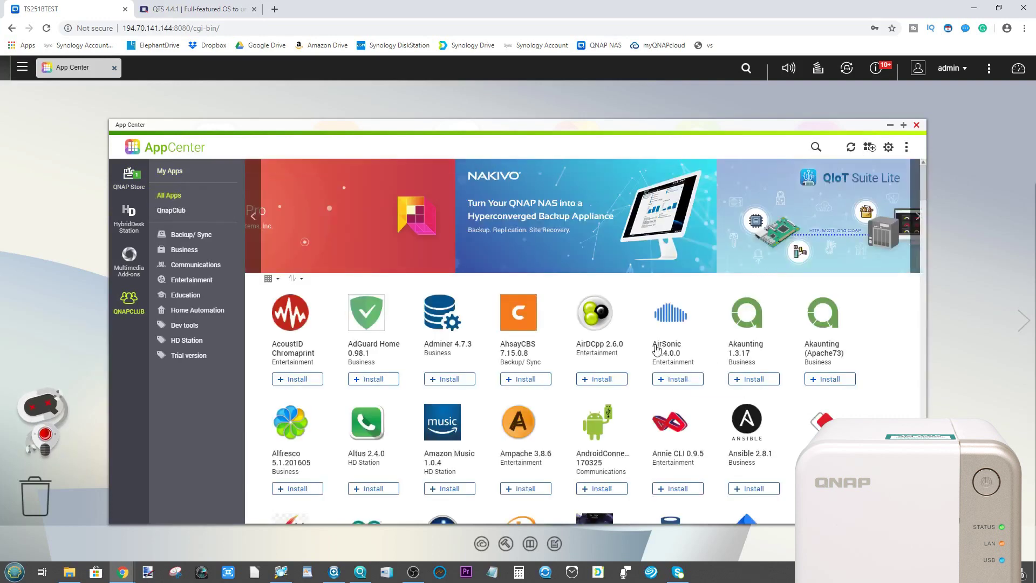
scroll(656, 346, down, 5)
scroll(657, 350, up, 5)
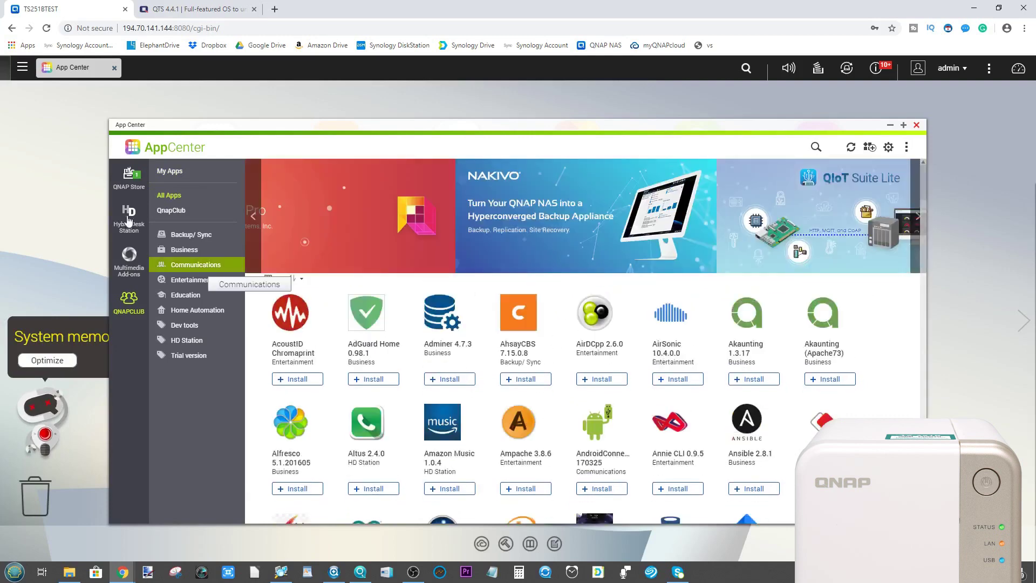
click(129, 262)
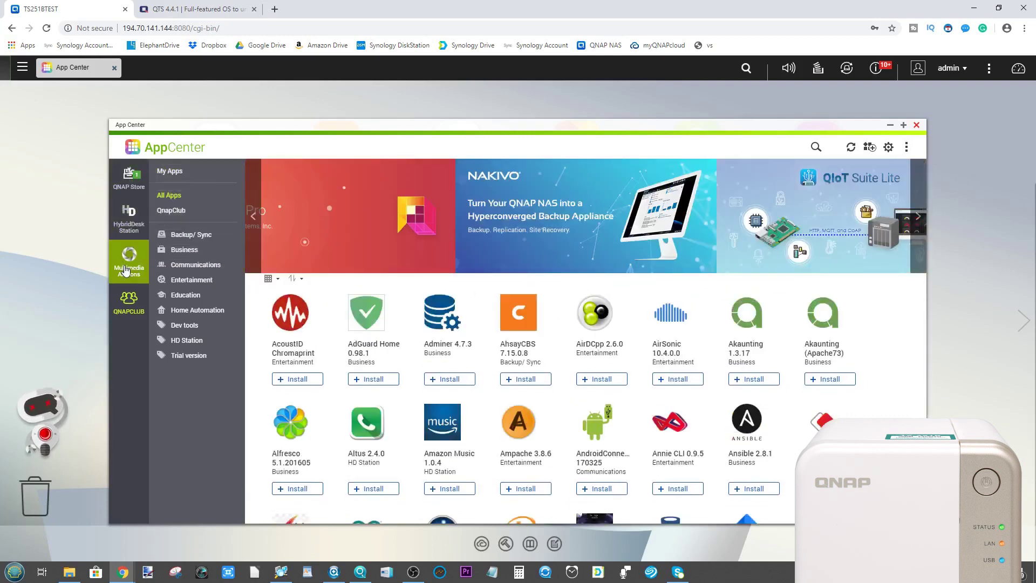
click(171, 195)
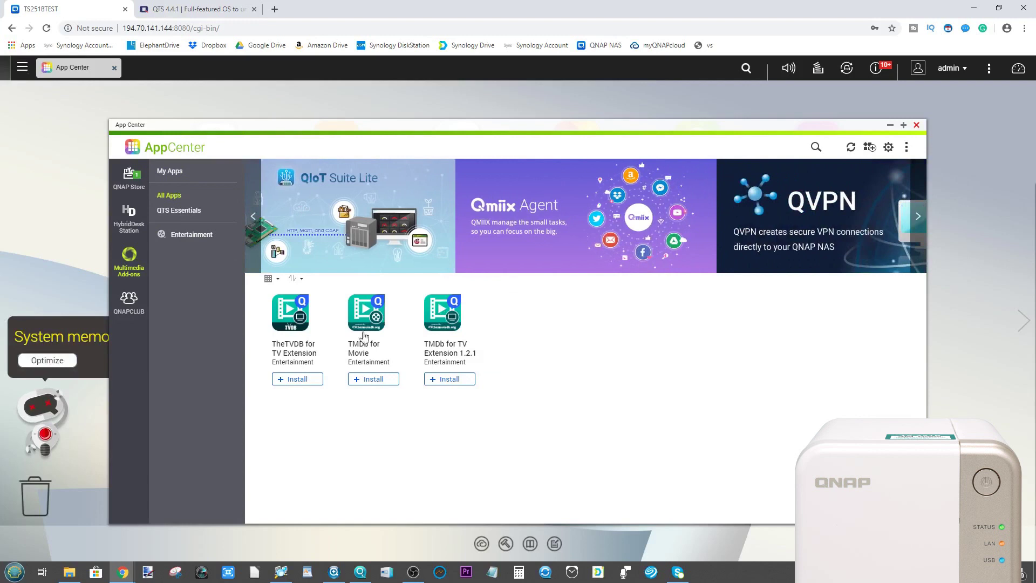
Step: Browse the HybridDesk Station apps in App Center, covering the installed apps, all apps and the Surveillance category
click(132, 217)
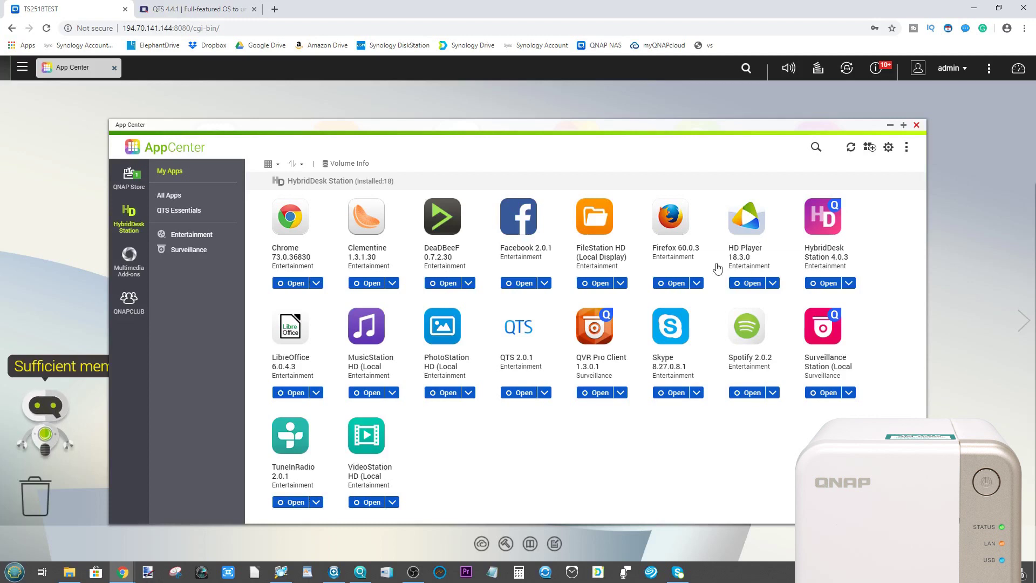
click(169, 195)
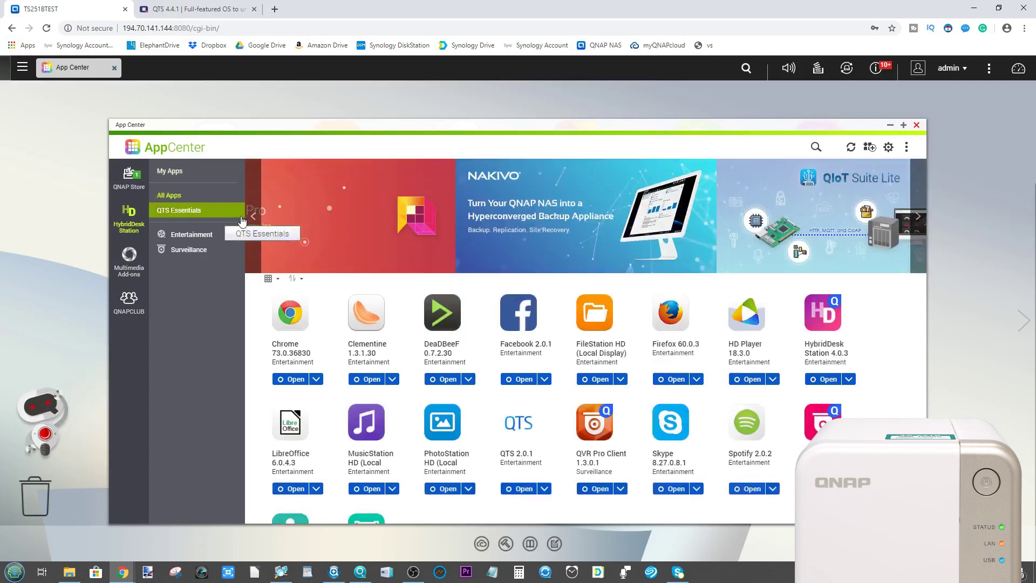
scroll(863, 322, down, 2)
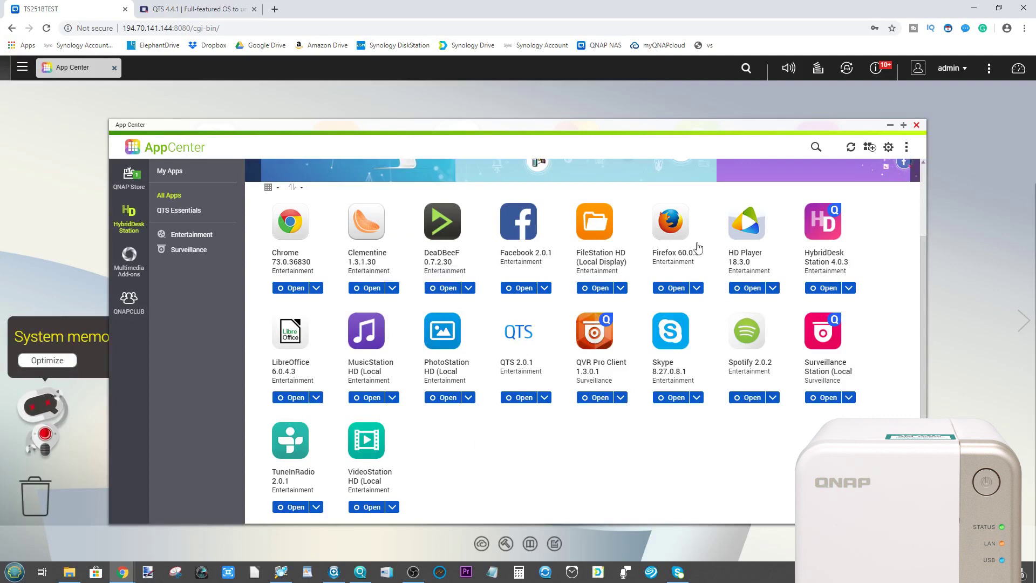
scroll(564, 351, up, 2)
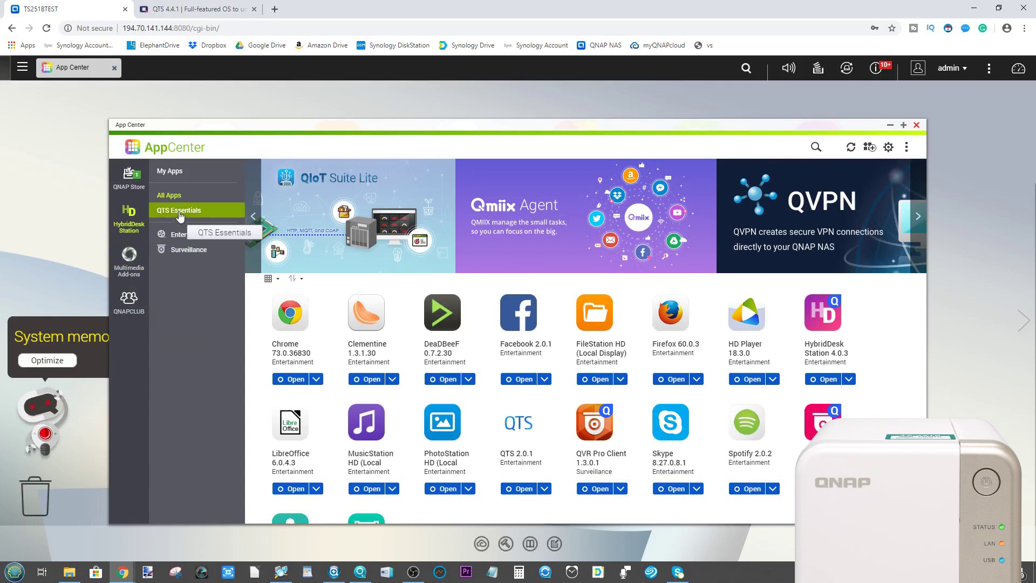
click(198, 251)
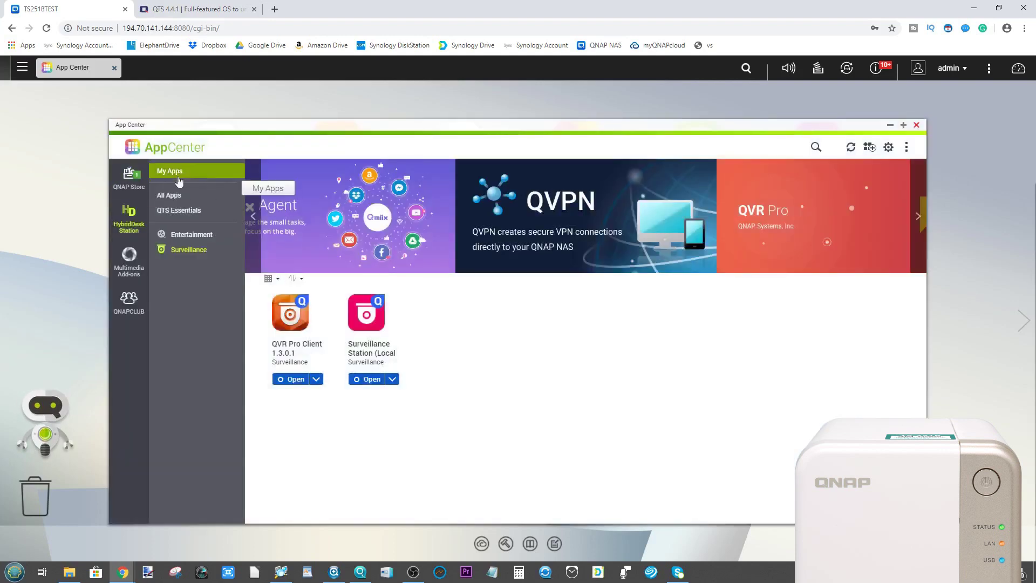
Step: Look through the full list of installed apps under My Apps in the QNAP Store section
click(135, 179)
scroll(811, 322, down, 4)
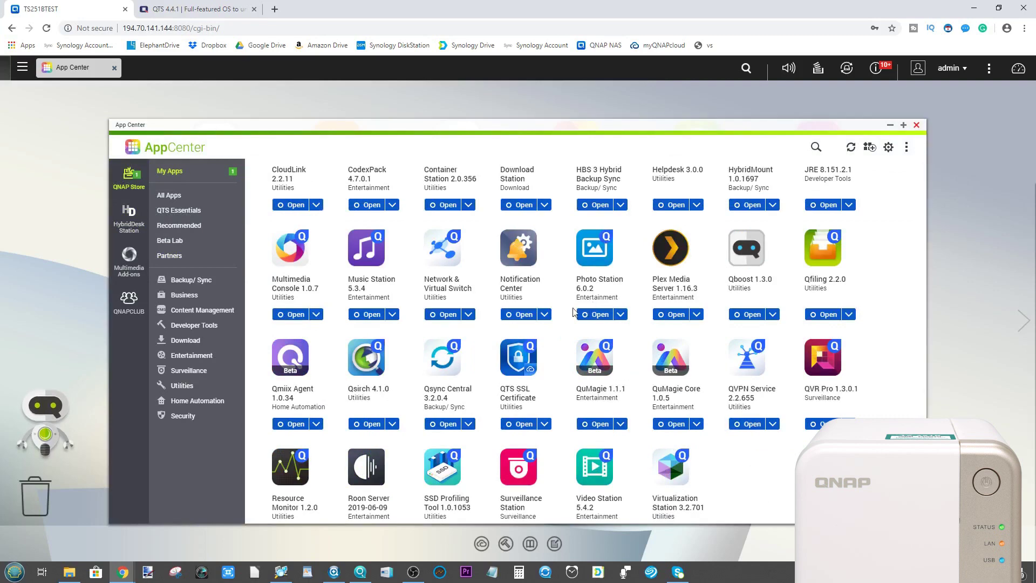
scroll(448, 327, up, 2)
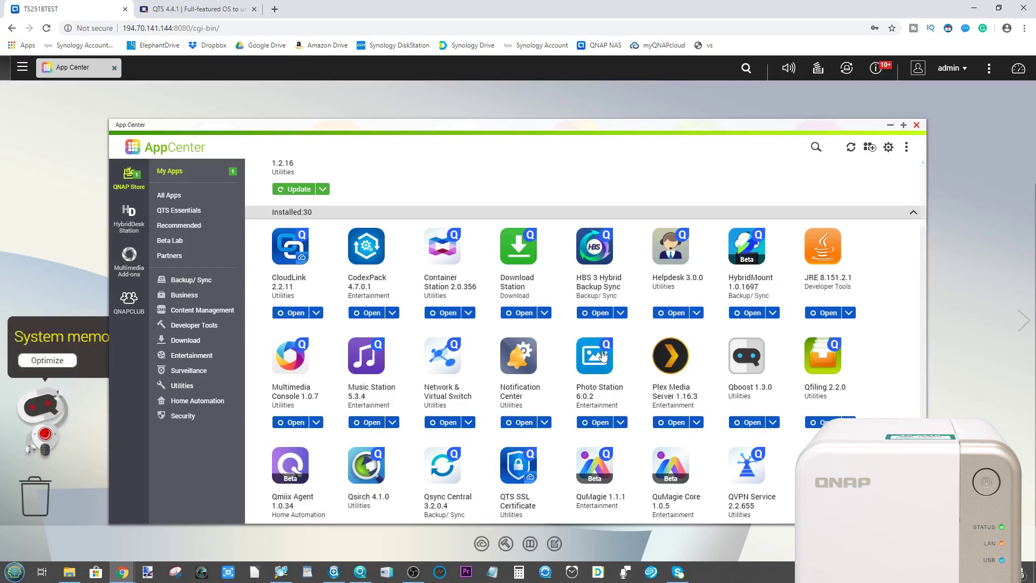
scroll(367, 368, down, 2)
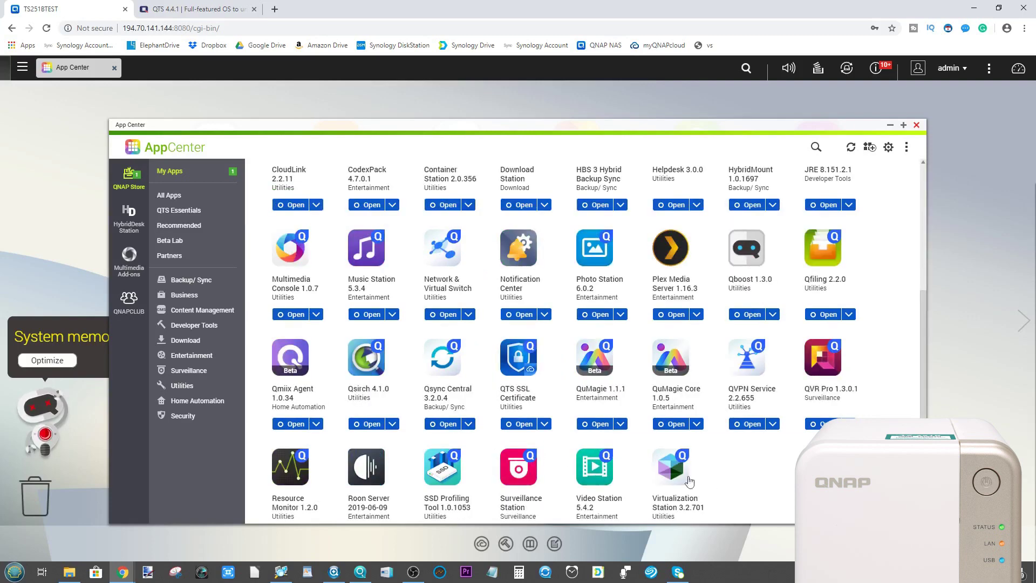
Step: View the Virtualization Station details, launch the app, and move its window higher on the desktop
click(671, 469)
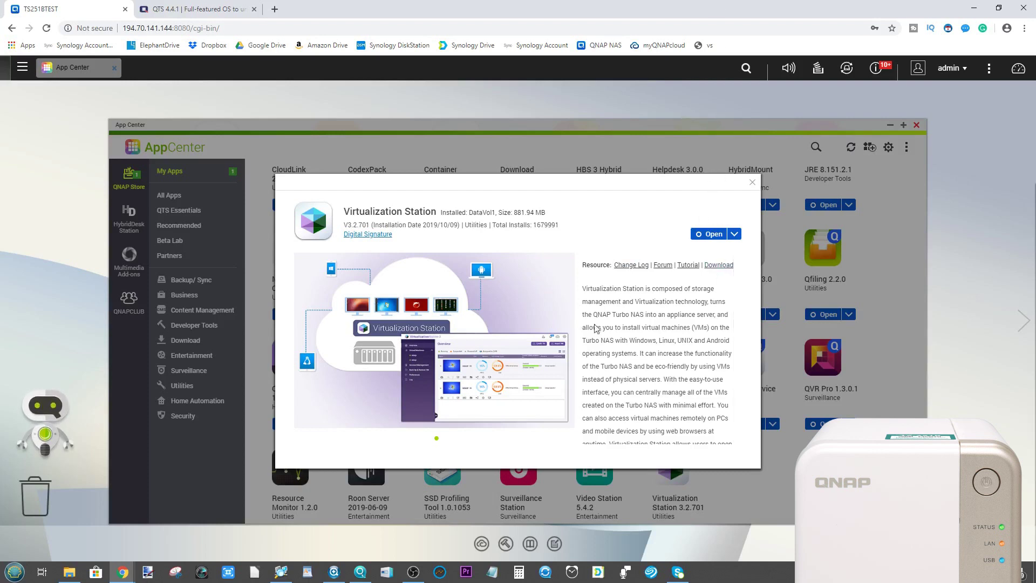
click(703, 235)
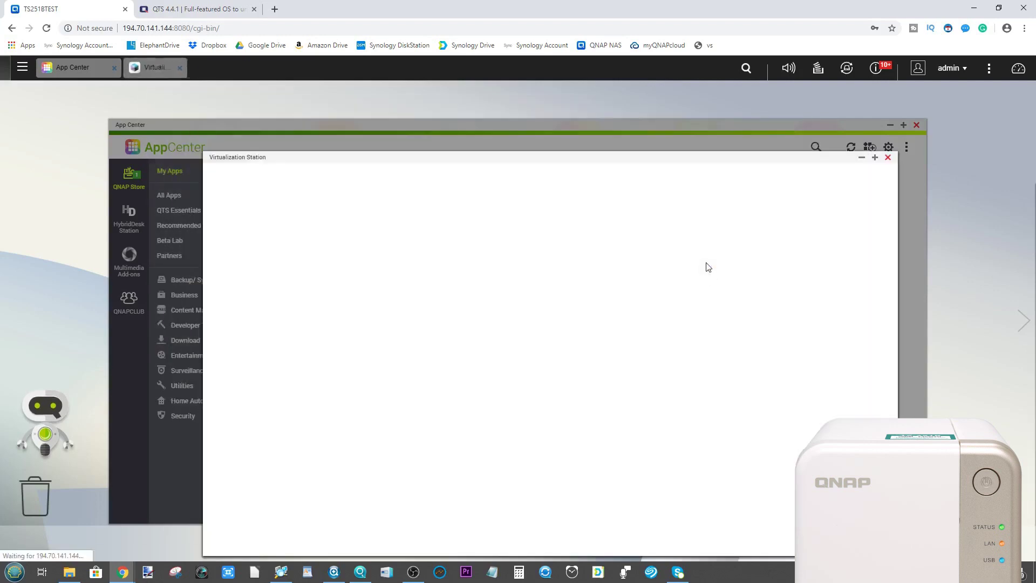
drag(738, 157, 740, 119)
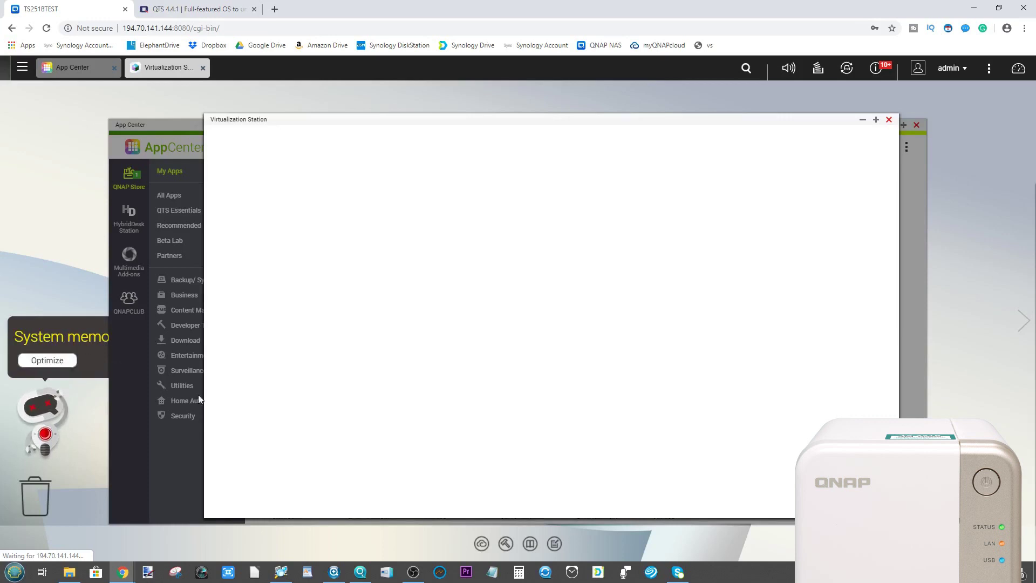
Step: Optimize the system memory with the desktop assistant, then minimize Virtualization Station and close its App Center details
click(63, 359)
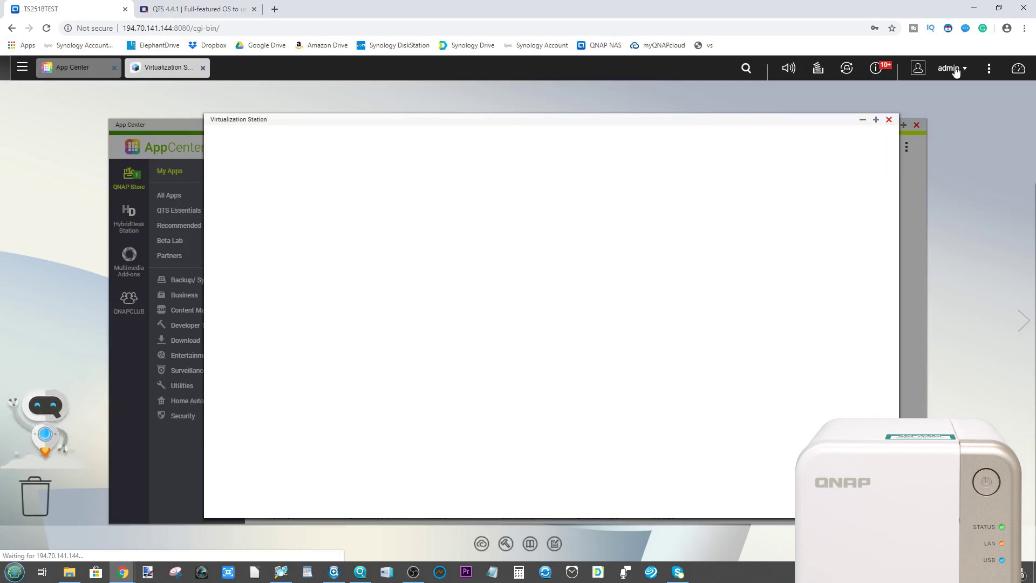
click(863, 120)
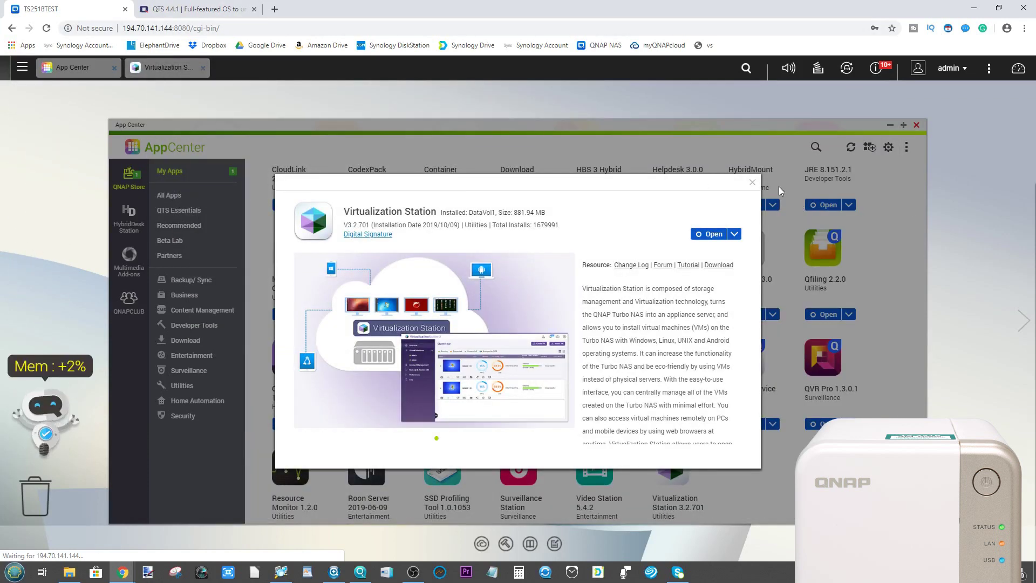
click(752, 183)
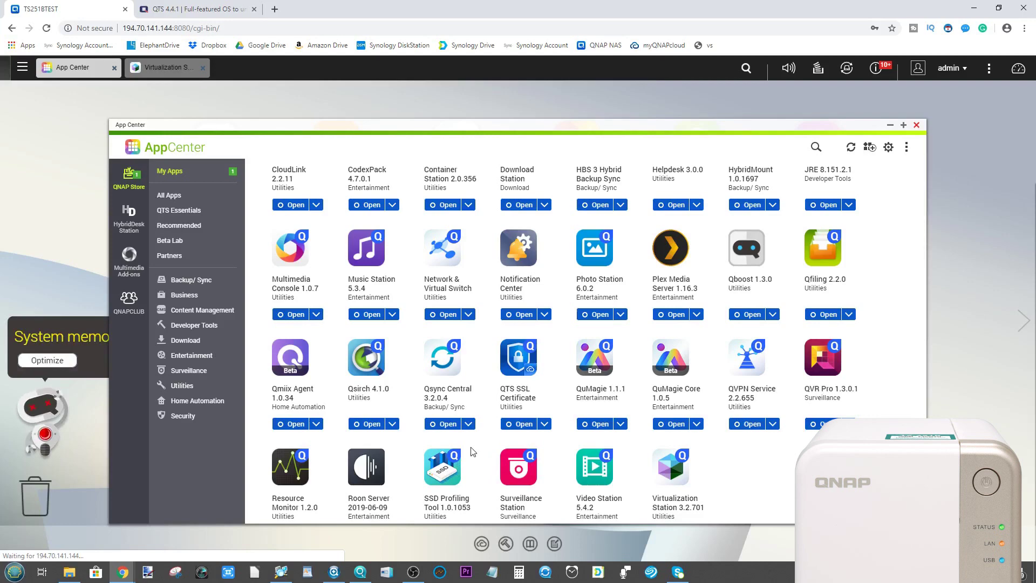
Step: Review the App Center details of SSD Profiling Tool and QVR Pro, closing each description after reading
click(441, 466)
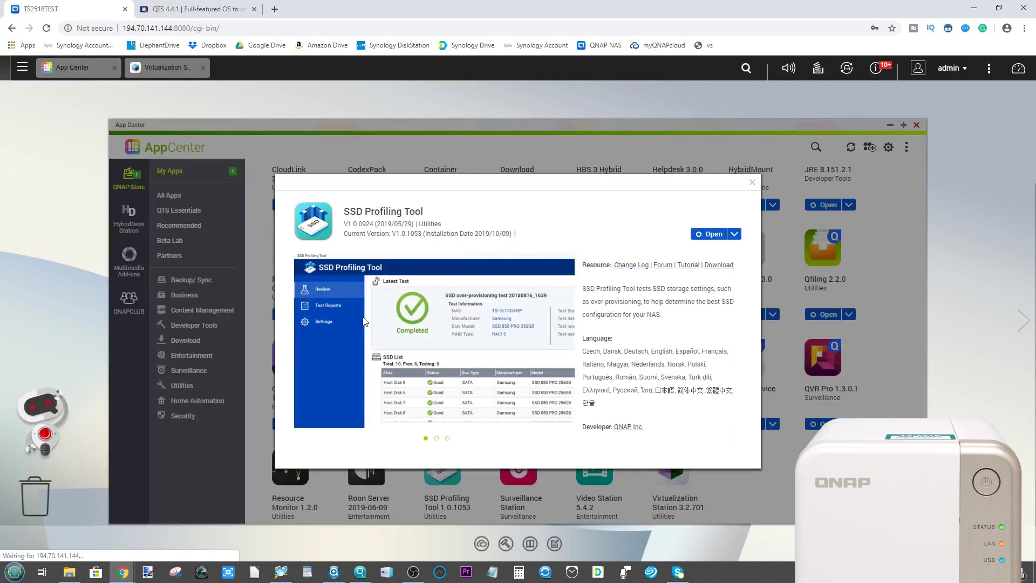
click(753, 184)
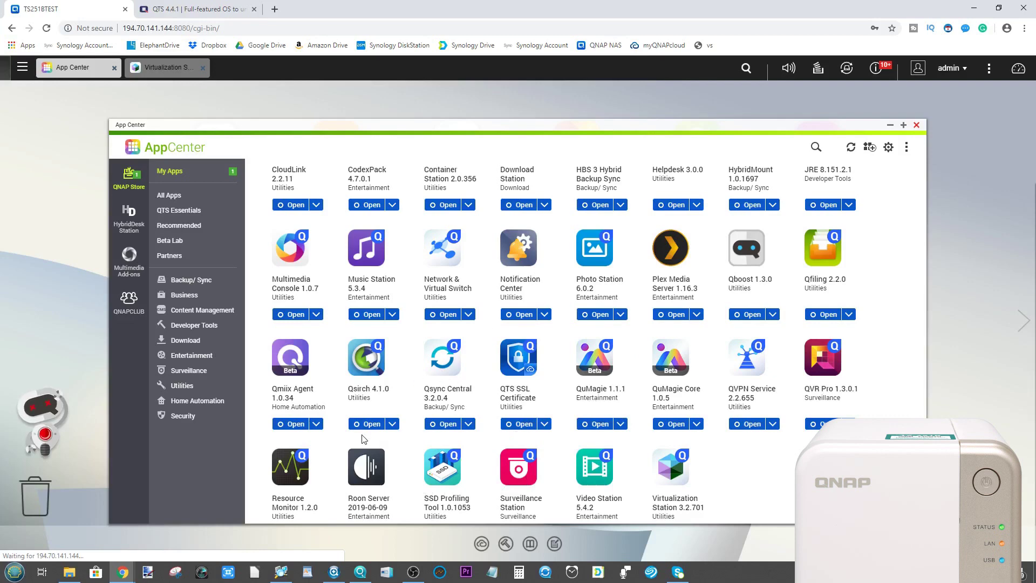
click(835, 349)
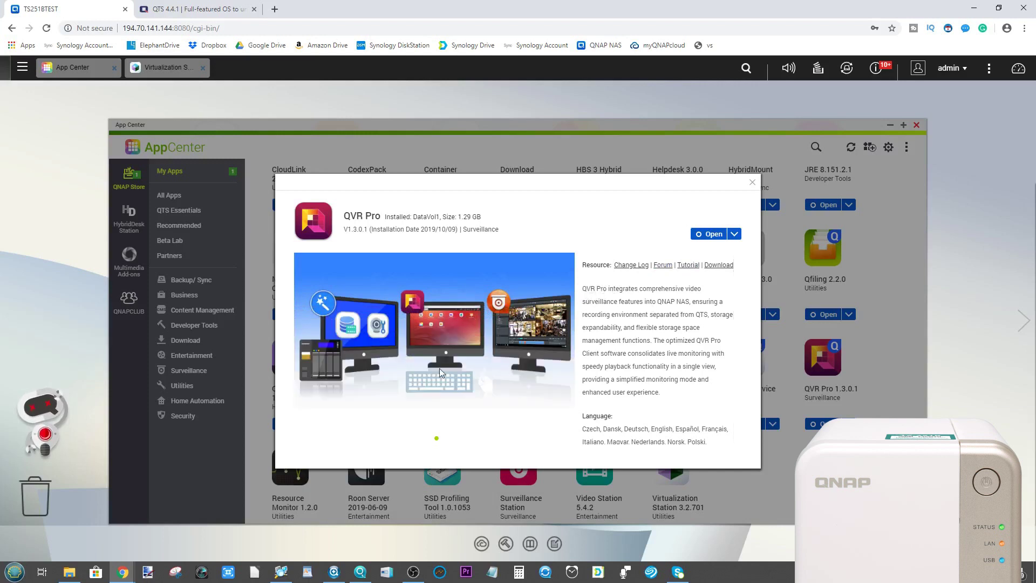
scroll(618, 351, down, 3)
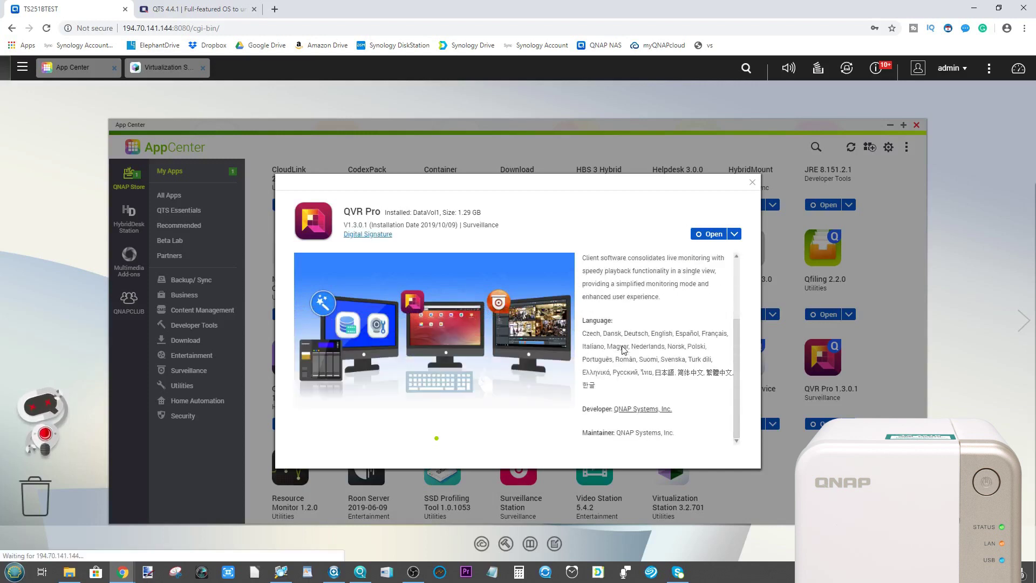
scroll(619, 319, up, 3)
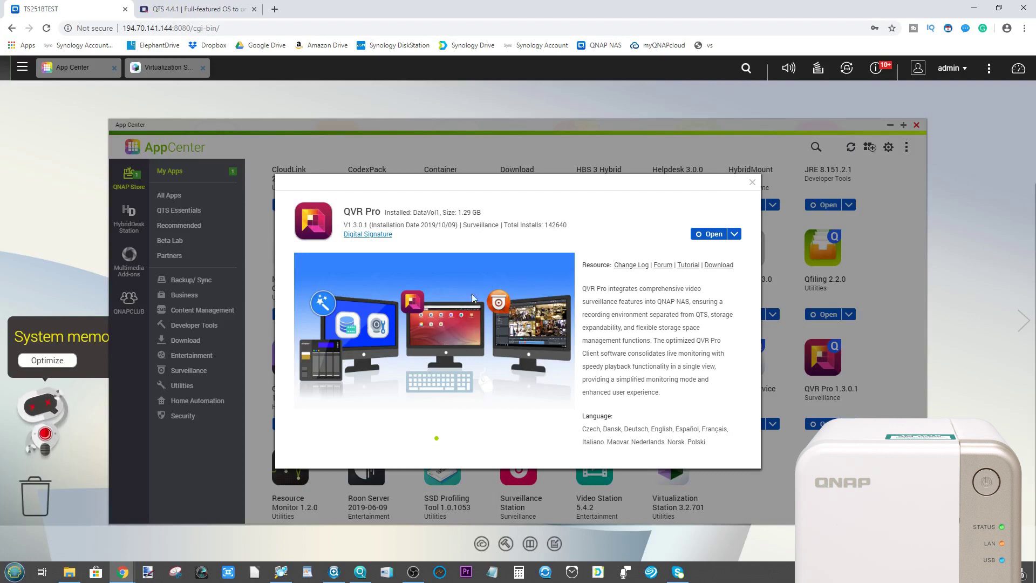
click(753, 182)
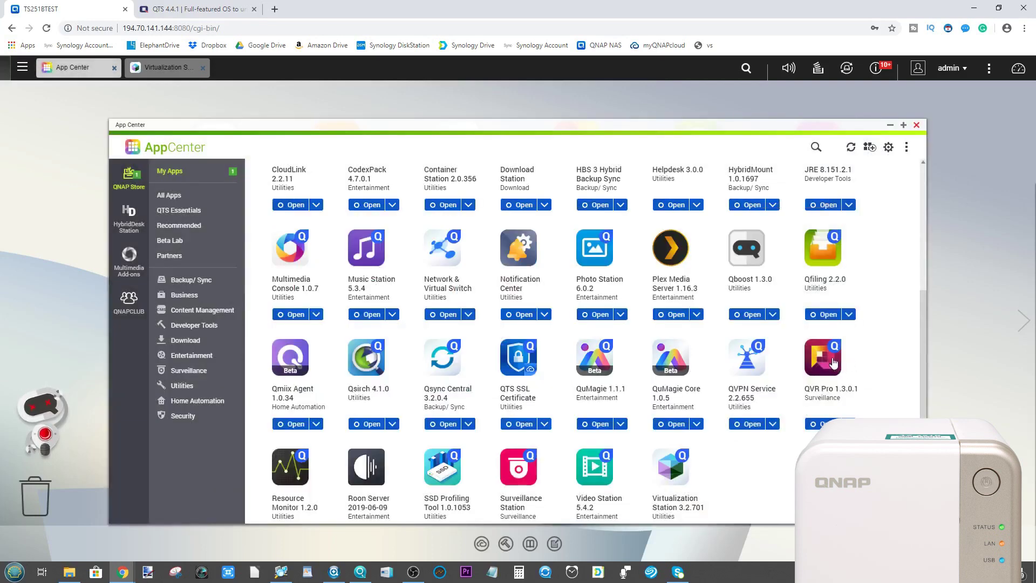
Step: Review the App Center details of QVPN Service and QuMagie, closing each description after reading
click(751, 361)
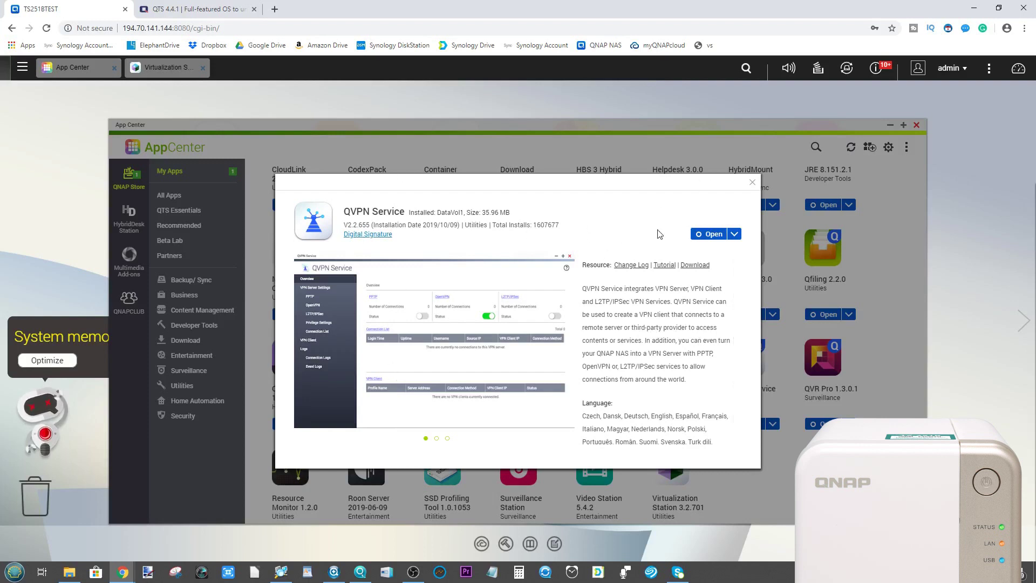
click(750, 183)
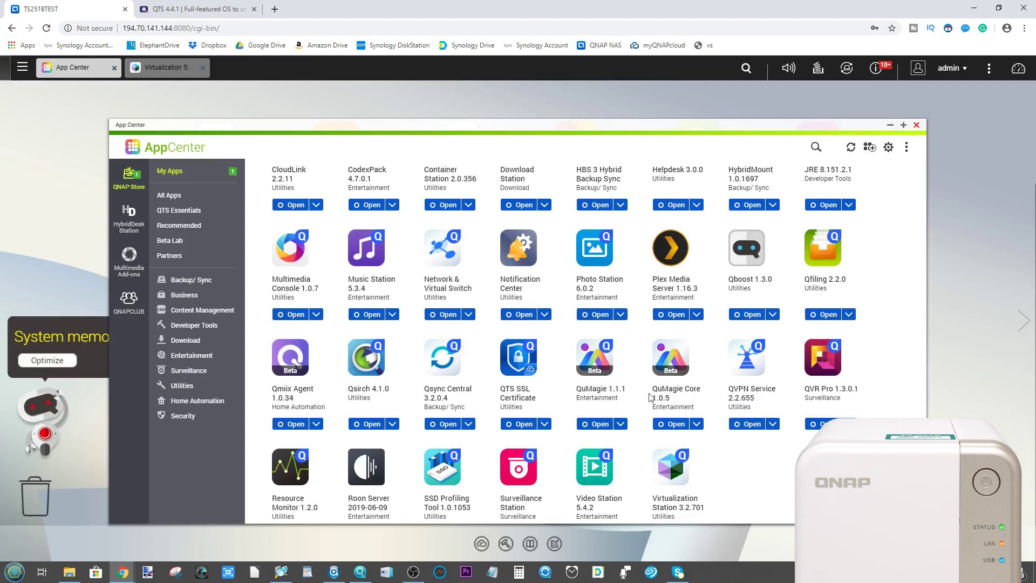
click(599, 360)
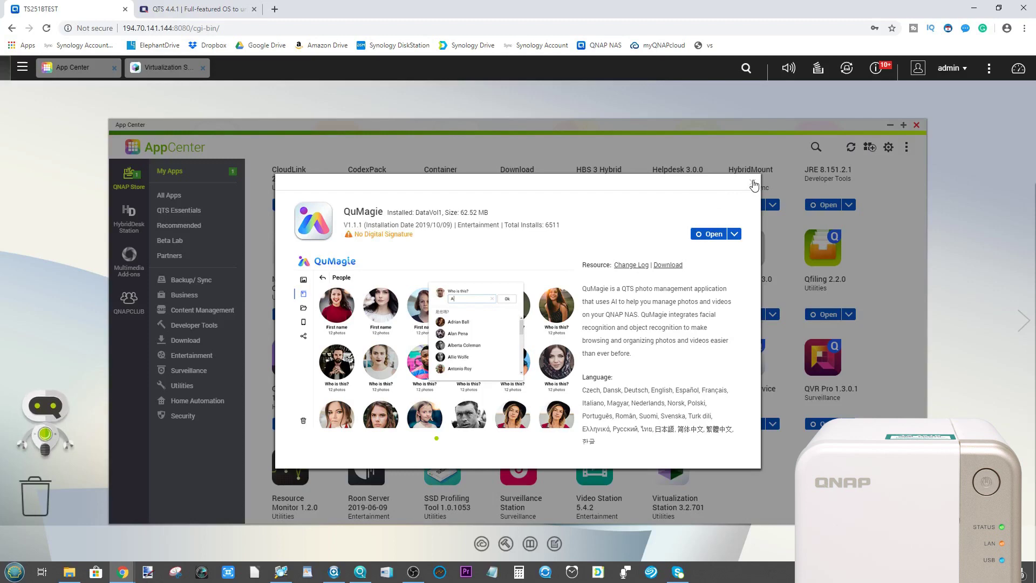
click(754, 186)
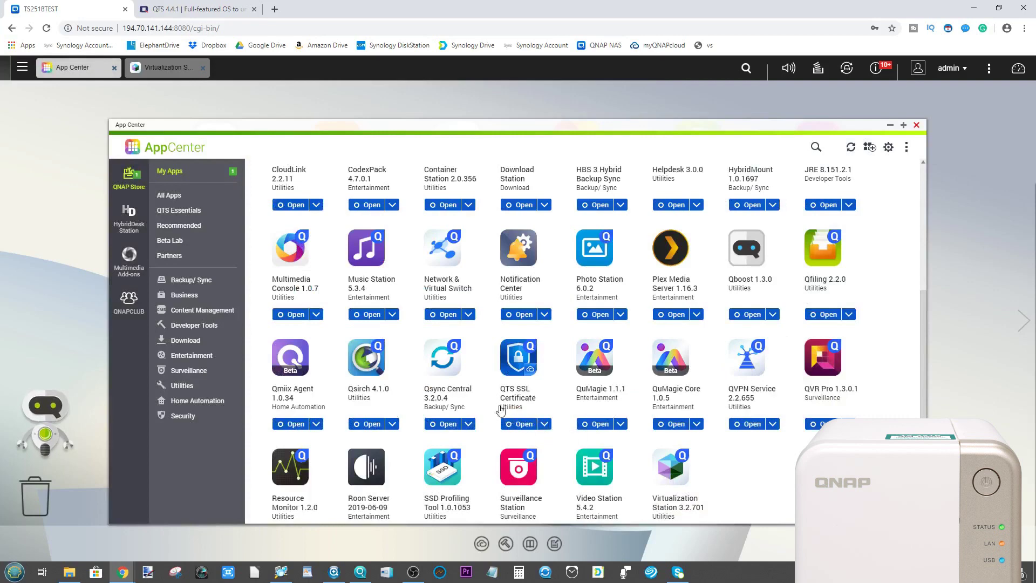
Step: View the Qsirch details in App Center and launch the app
click(373, 364)
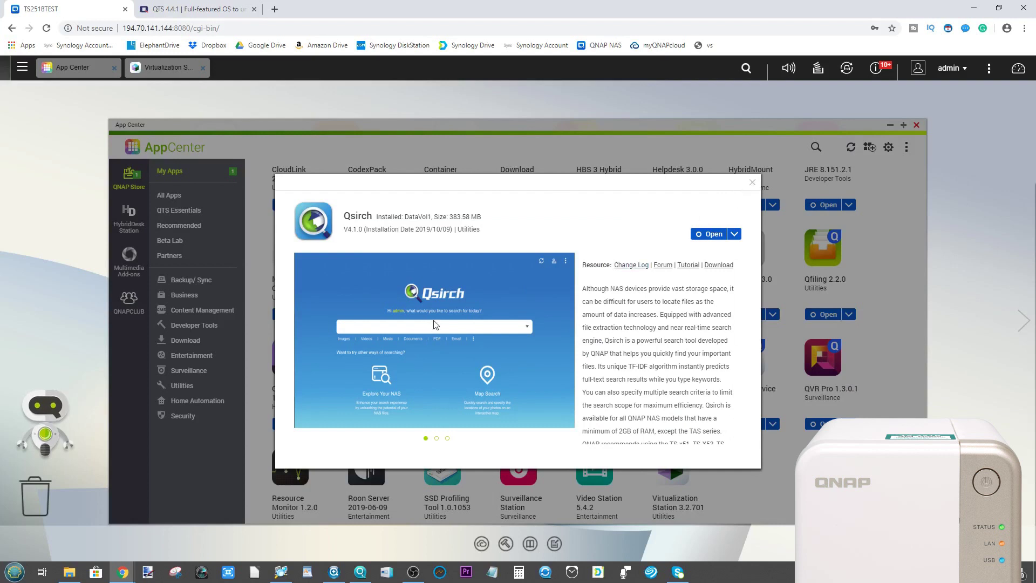
click(711, 234)
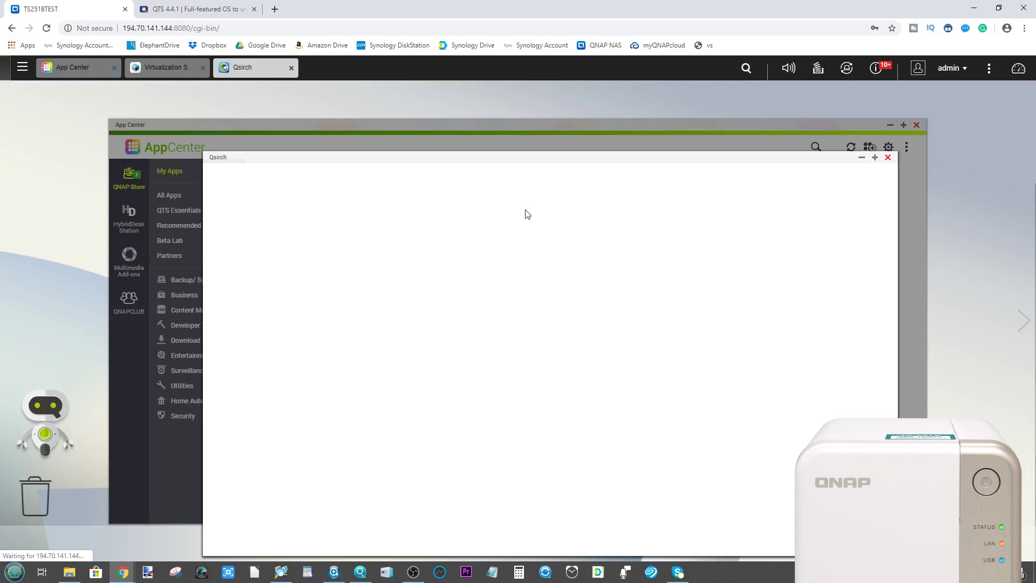
Step: Bring Virtualization Station forward, review its system minimum requirements including the memory entry, and close it
click(167, 68)
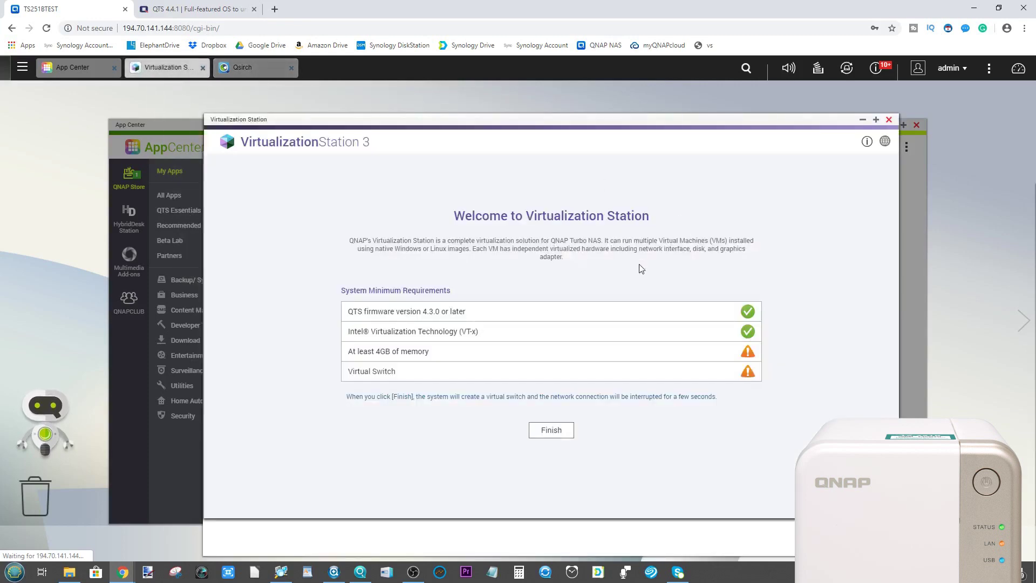
drag(862, 119, 865, 119)
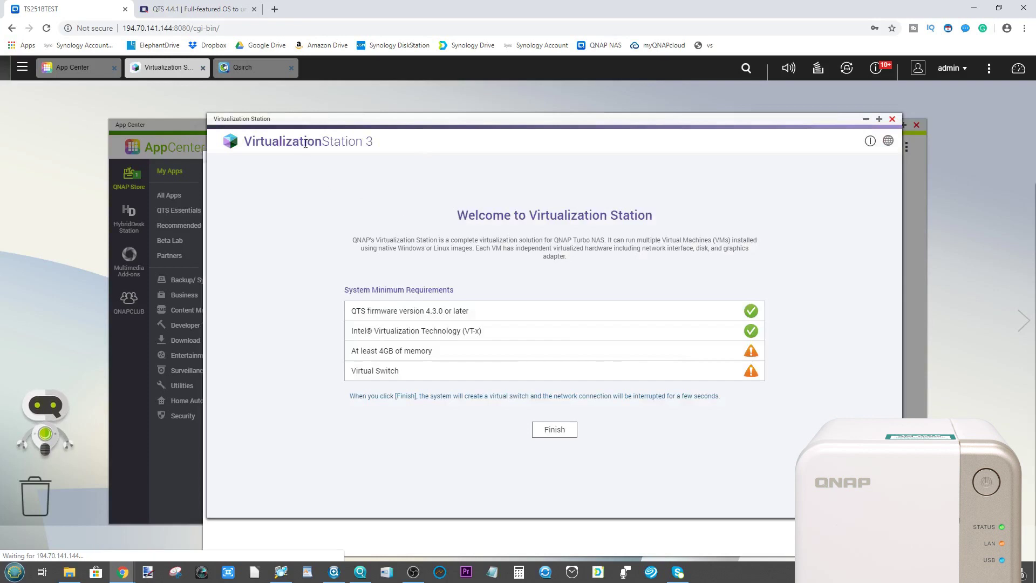
drag(433, 122, 351, 103)
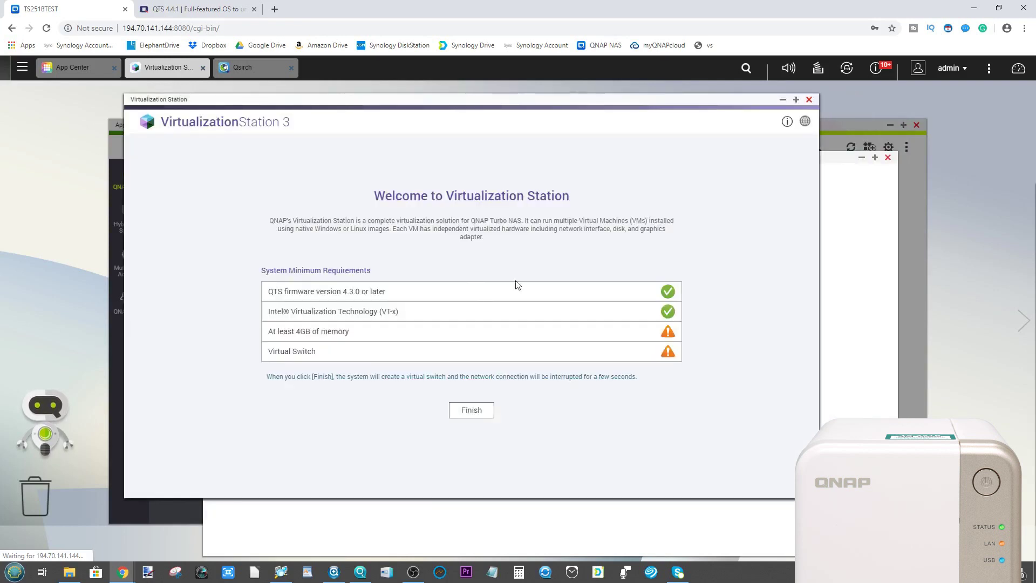
drag(339, 330, 311, 330)
click(311, 331)
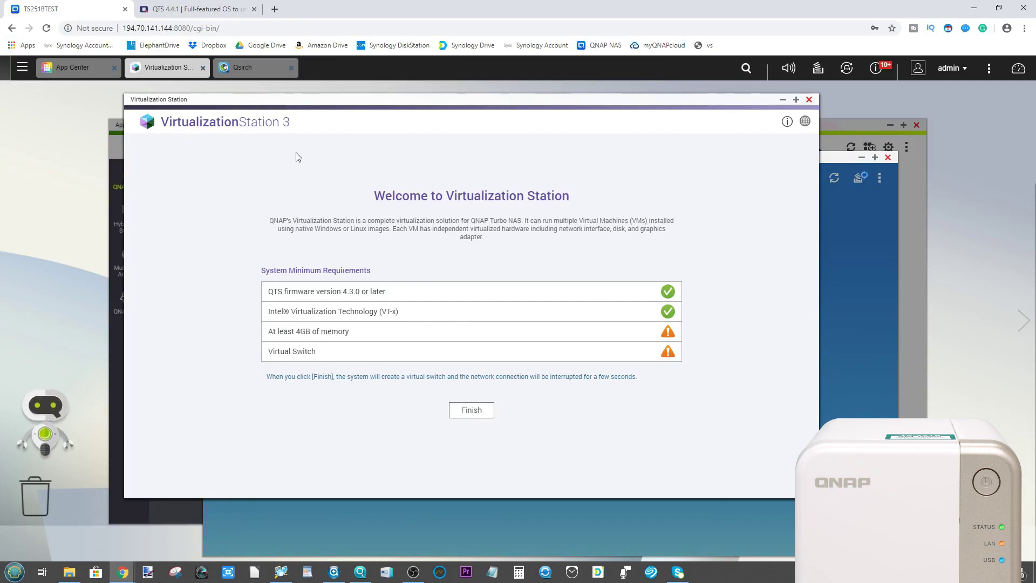
click(809, 99)
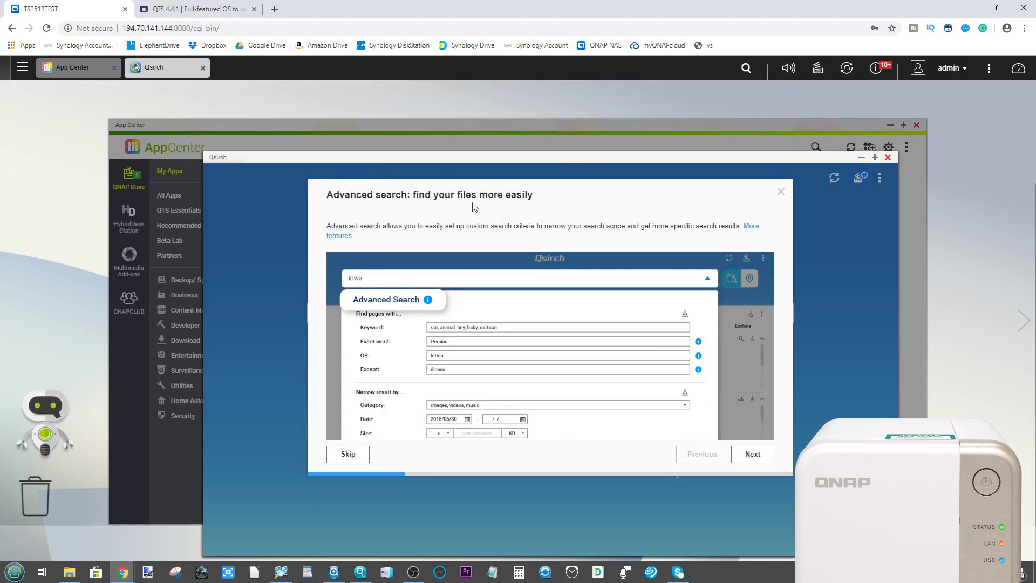
Step: Page through the Qsirch introduction from Advanced search to the Qsirch Helper page
click(751, 454)
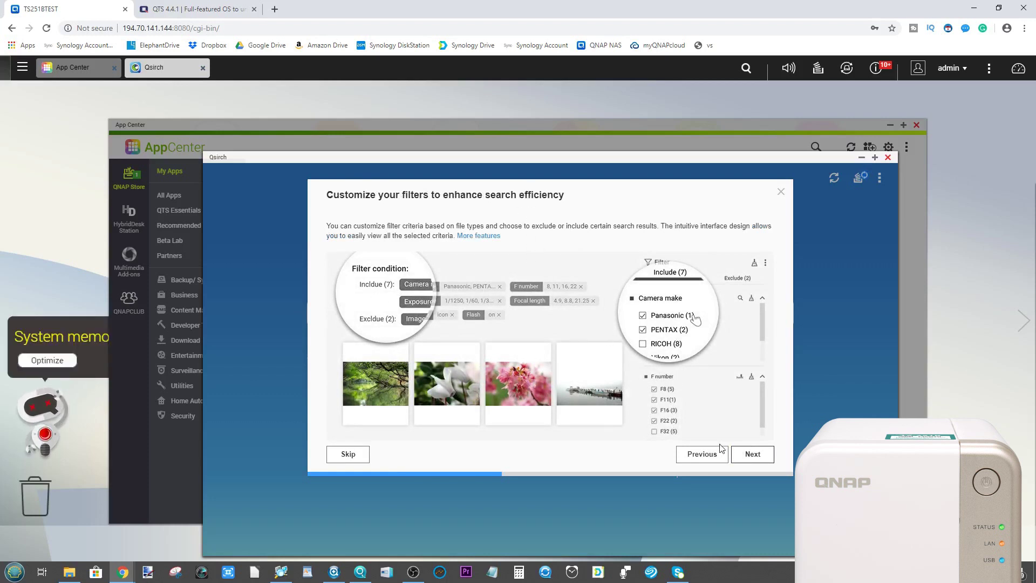
click(752, 455)
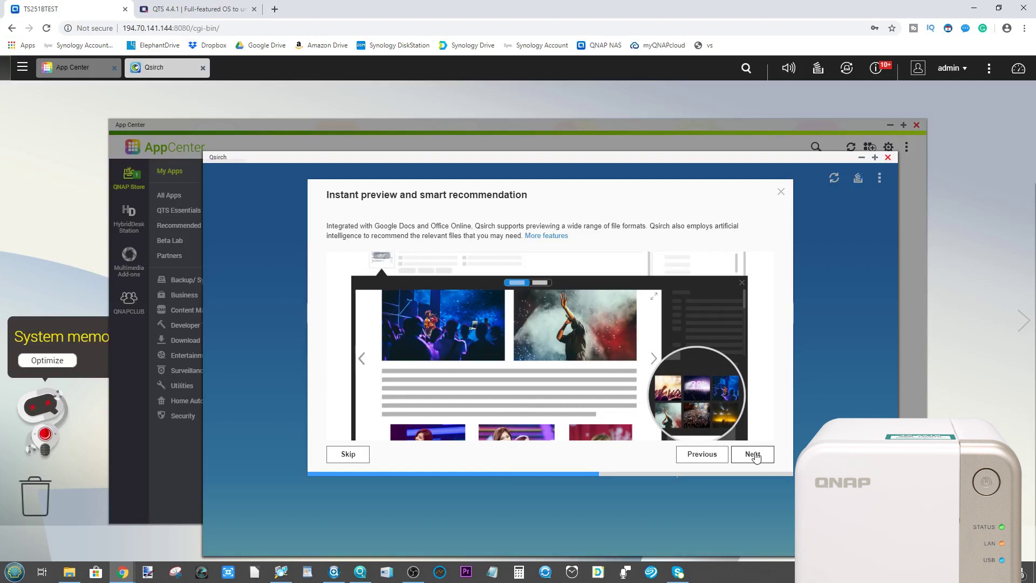
click(754, 455)
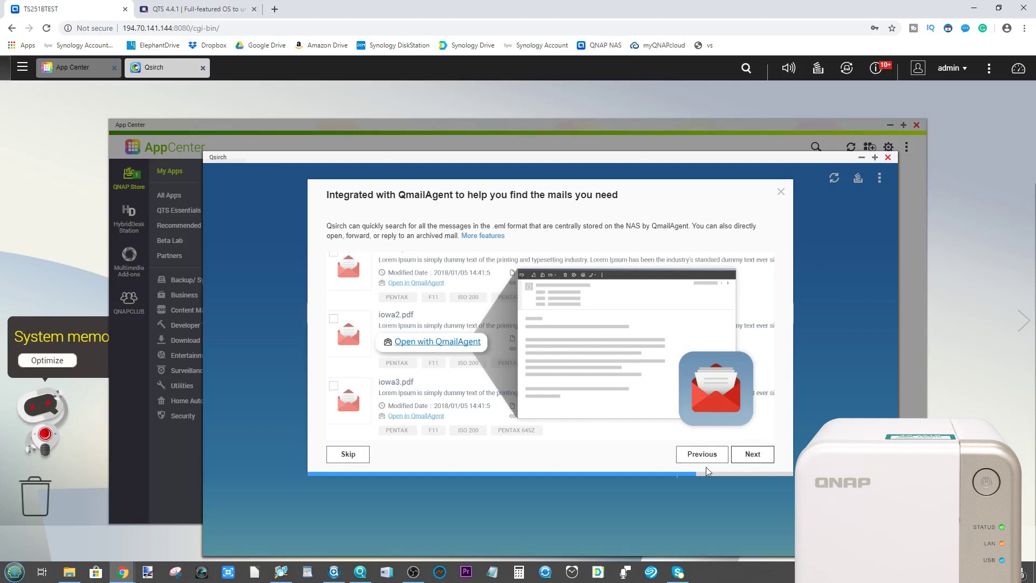
click(748, 453)
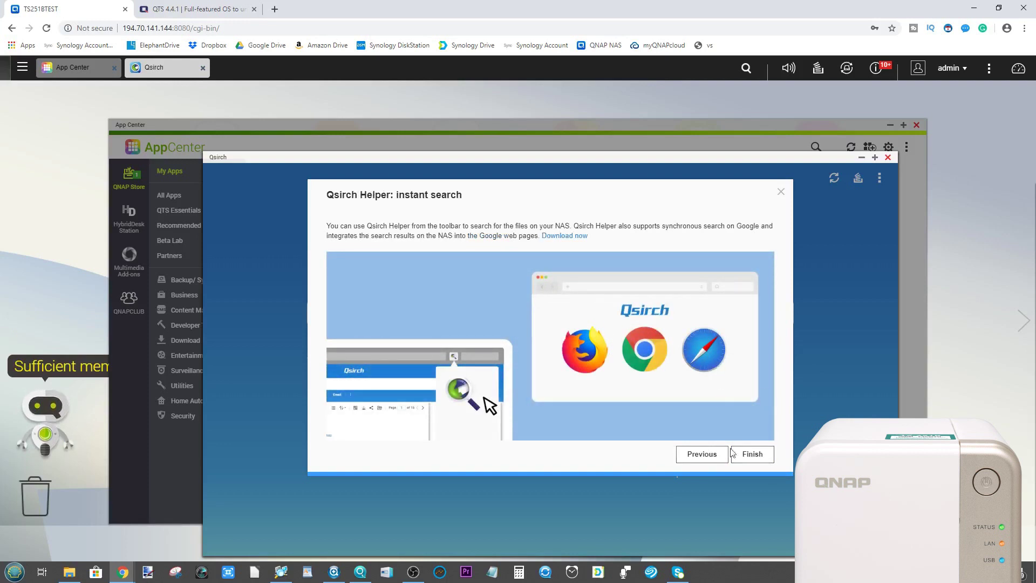
Step: Finish the Qsirch introduction and search the NAS for "sample"
click(758, 454)
click(587, 298)
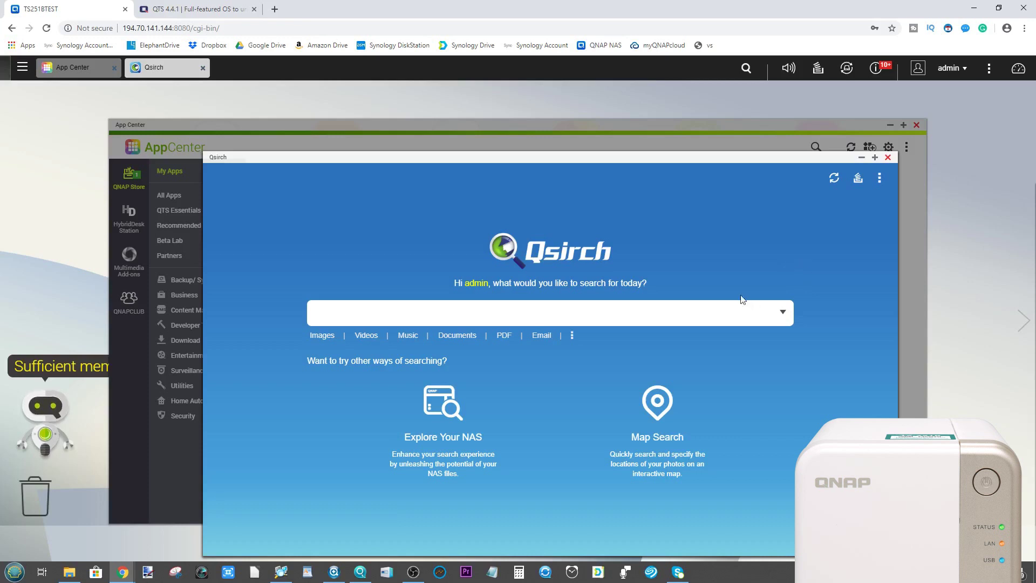
drag(809, 155, 809, 137)
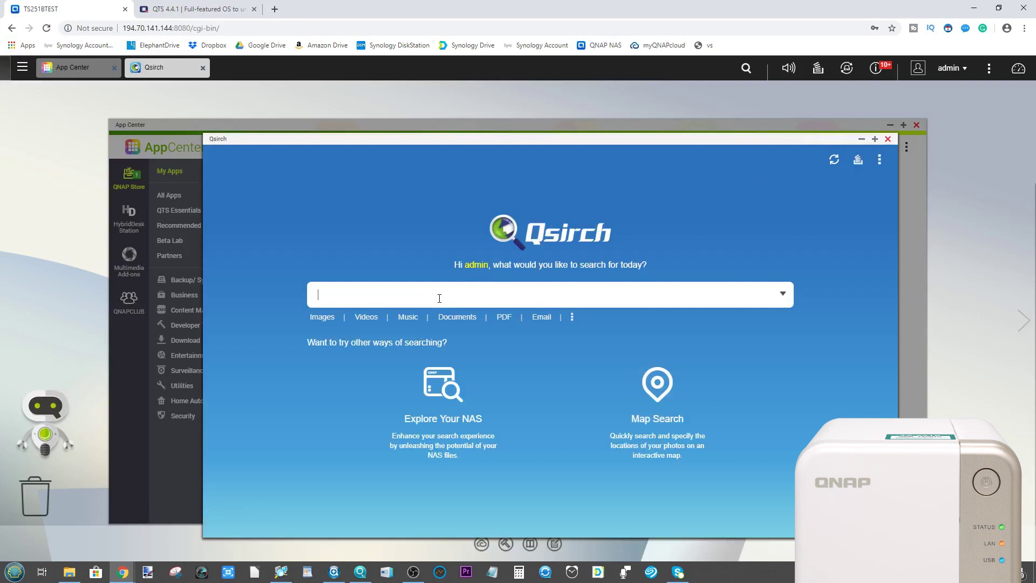
text(sample)
key(Return)
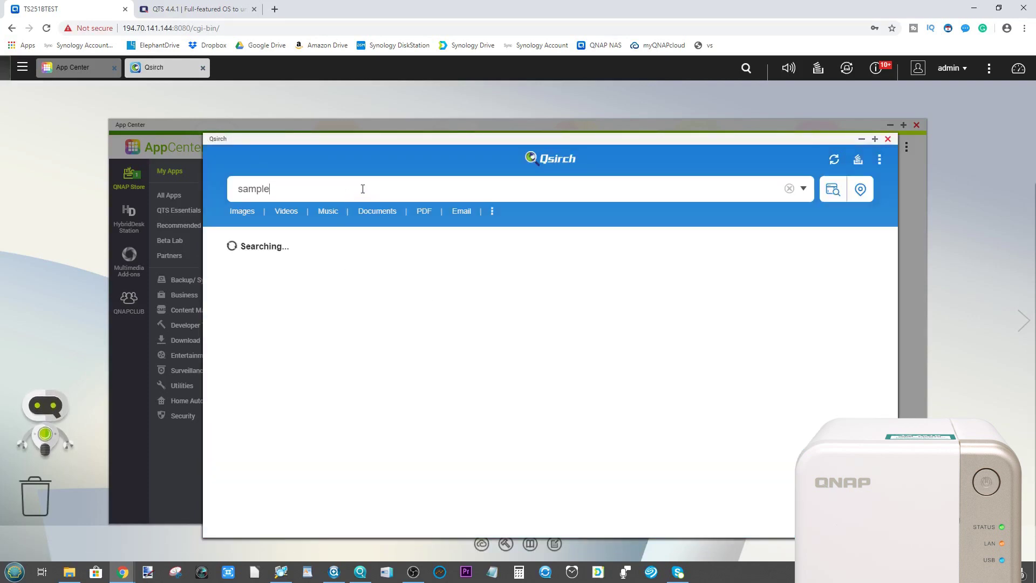
Step: Narrow the "sample" search to Images and to Videos, and remove the category filter
click(242, 211)
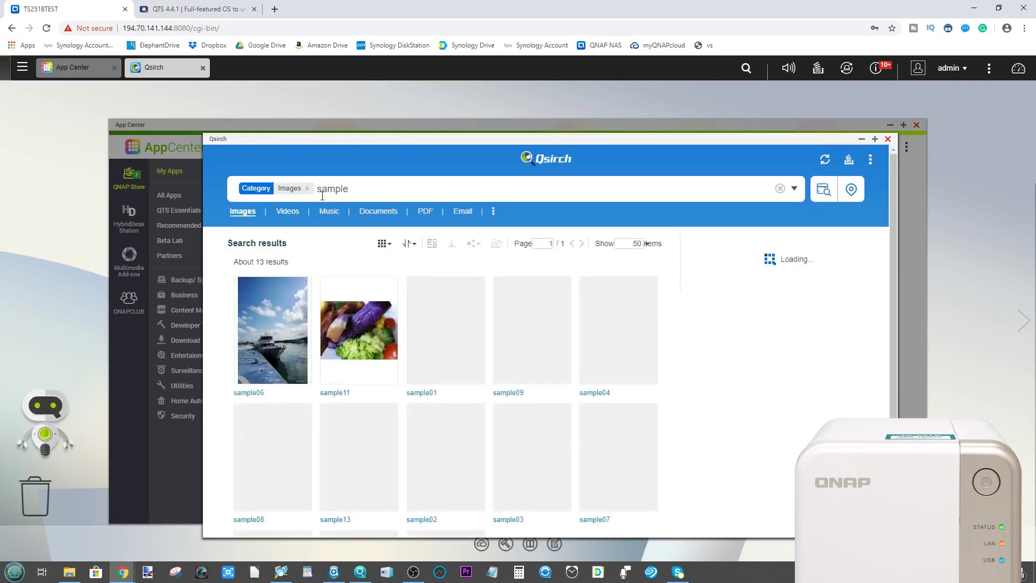
click(331, 214)
click(287, 211)
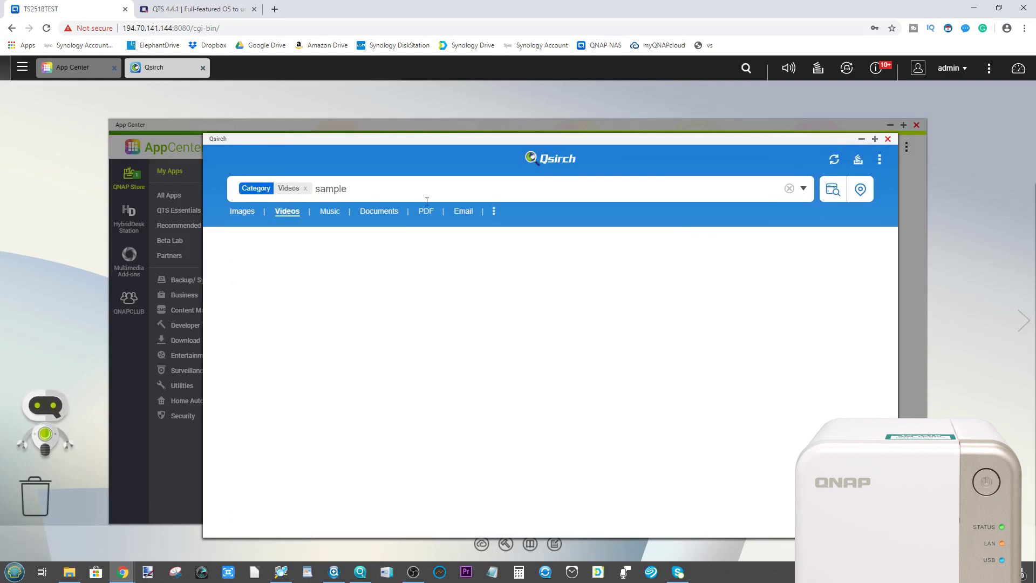
click(419, 185)
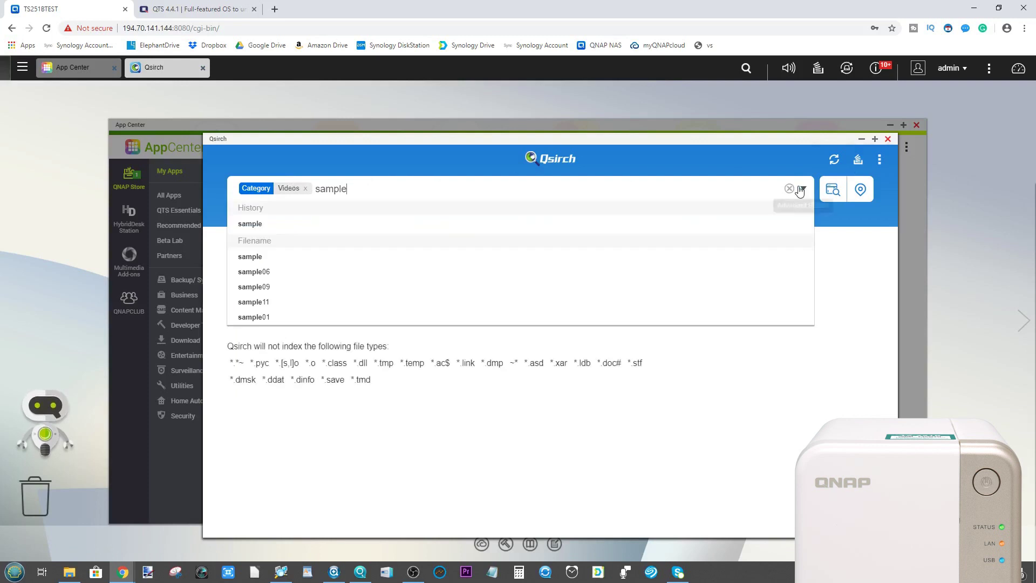
click(847, 289)
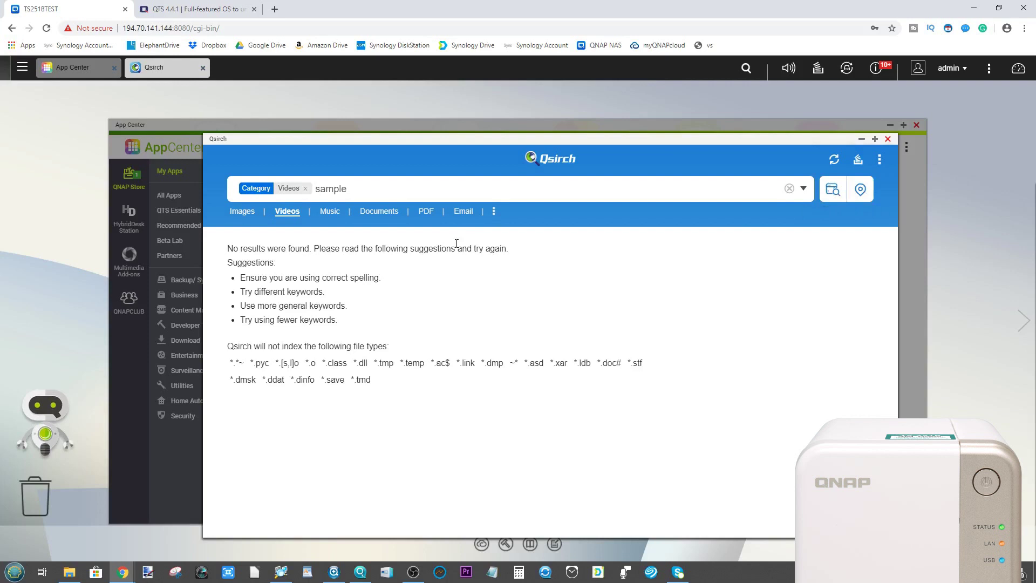
click(361, 191)
click(306, 189)
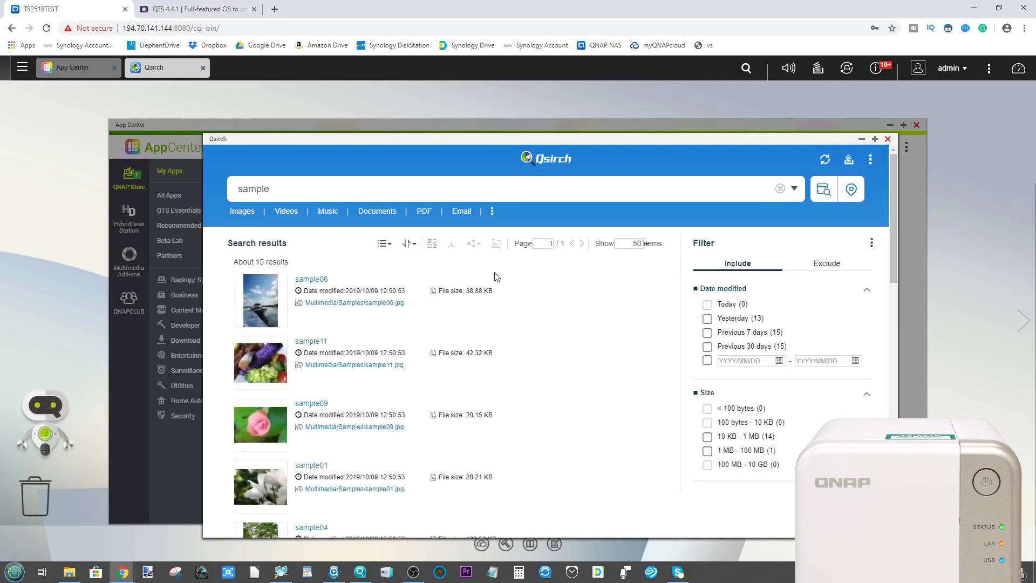
Step: Review the search results, the Include and Exclude filters and the additional Office file categories, and close Qsirch
scroll(411, 376, down, 3)
scroll(412, 376, up, 3)
click(826, 263)
click(737, 265)
click(826, 264)
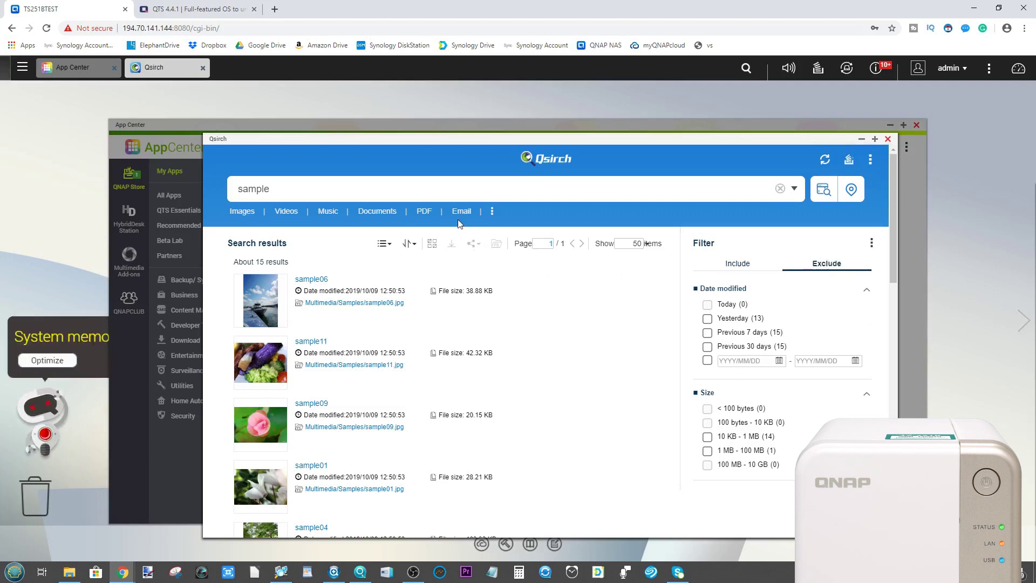
click(492, 211)
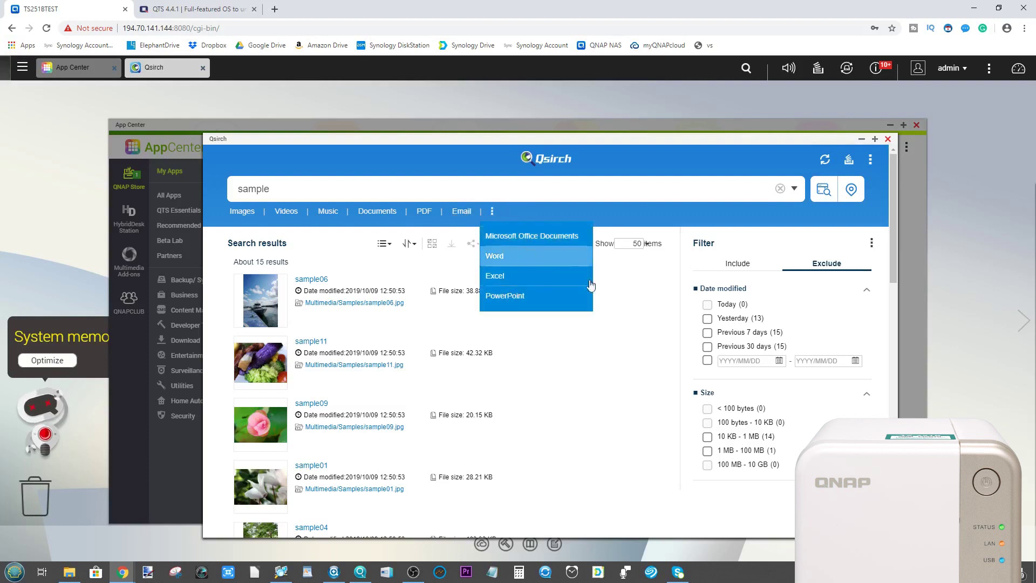
click(887, 140)
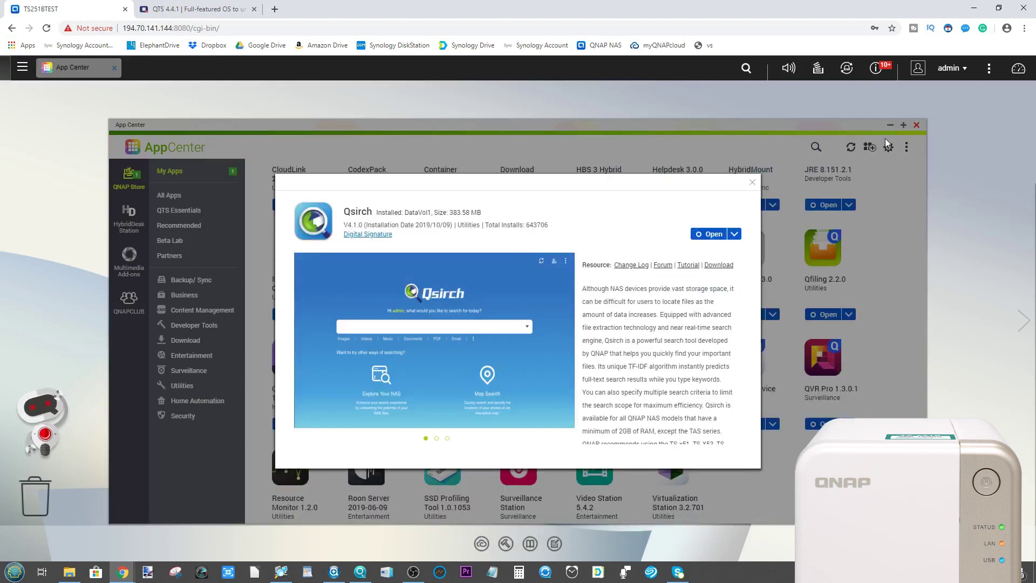
Step: Close the Qsirch details and review the Qfiling description in App Center, closing it after reading
click(753, 184)
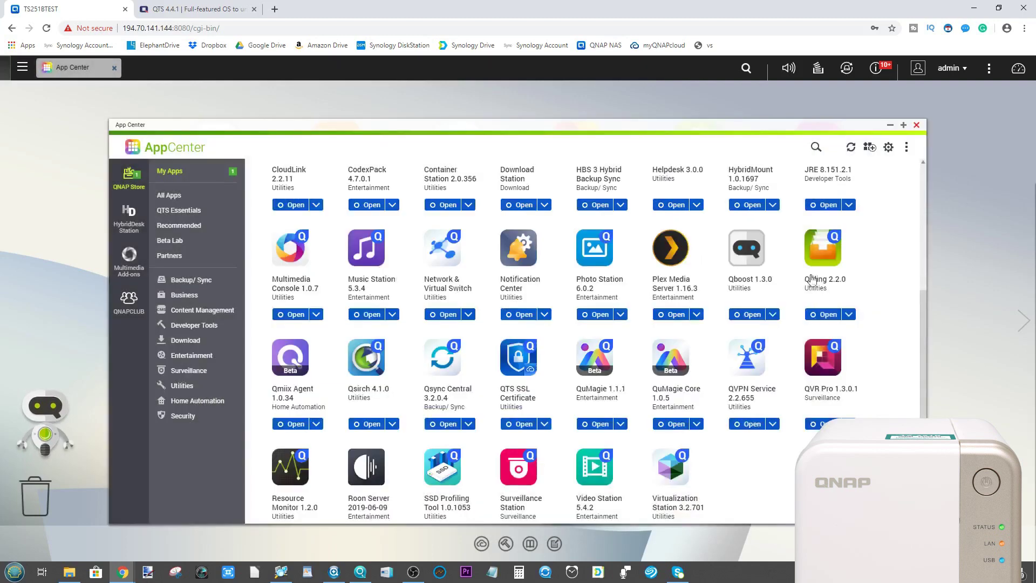
scroll(823, 237, up, 2)
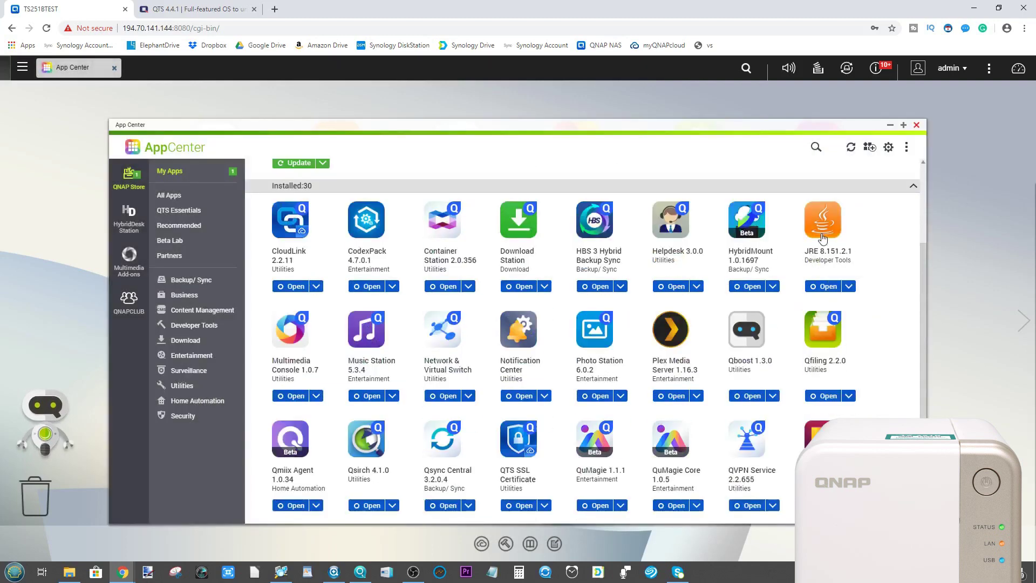
click(826, 332)
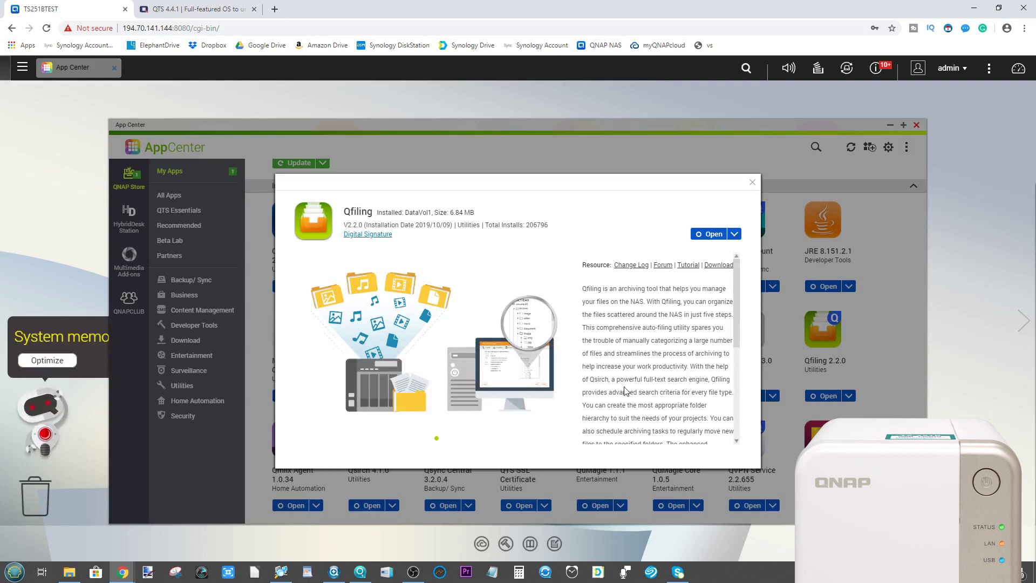
drag(597, 380, 678, 380)
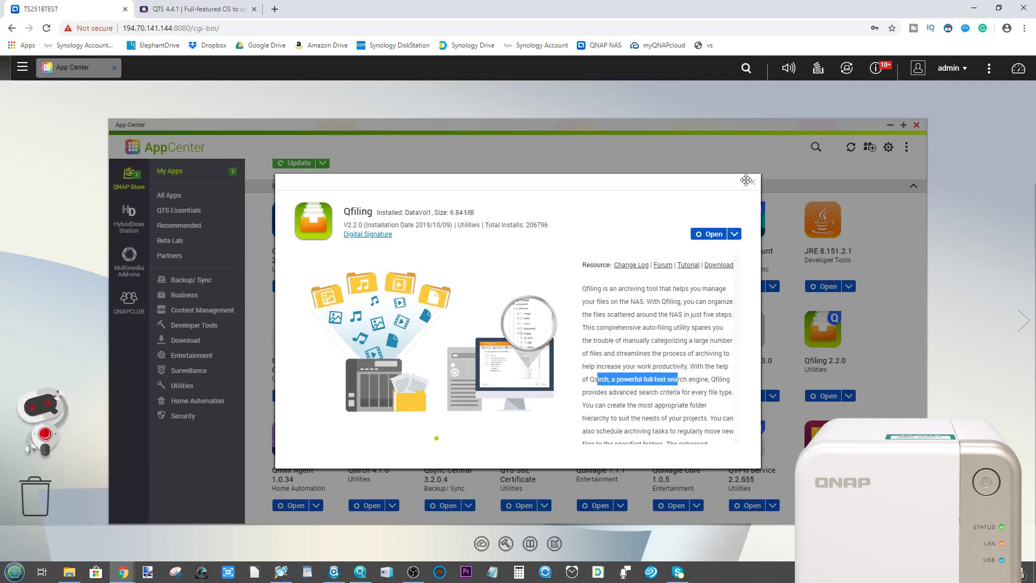
click(752, 183)
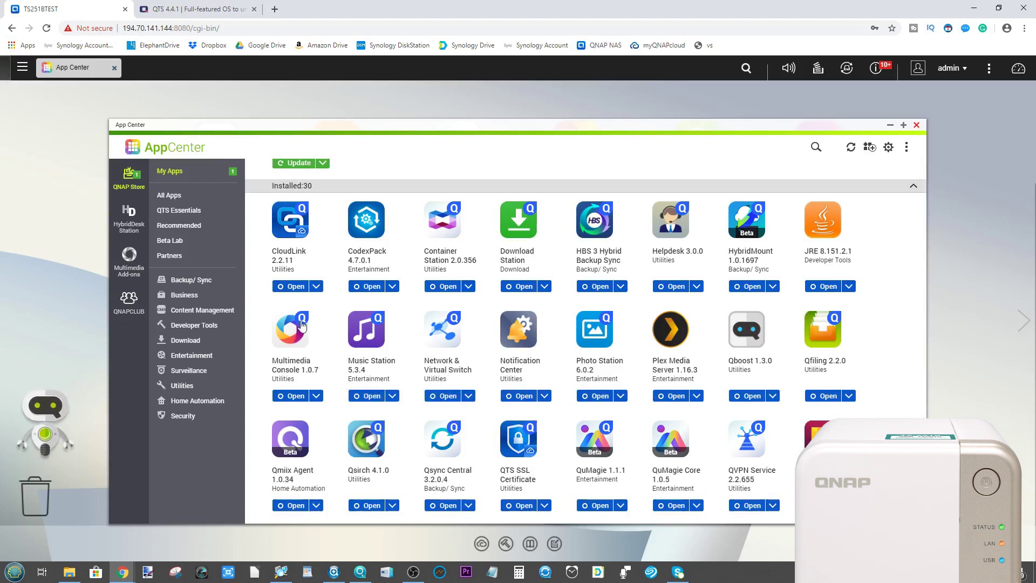
Step: Launch Multimedia Console, page through its Quick Start introduction, and choose to show it again next time
click(291, 397)
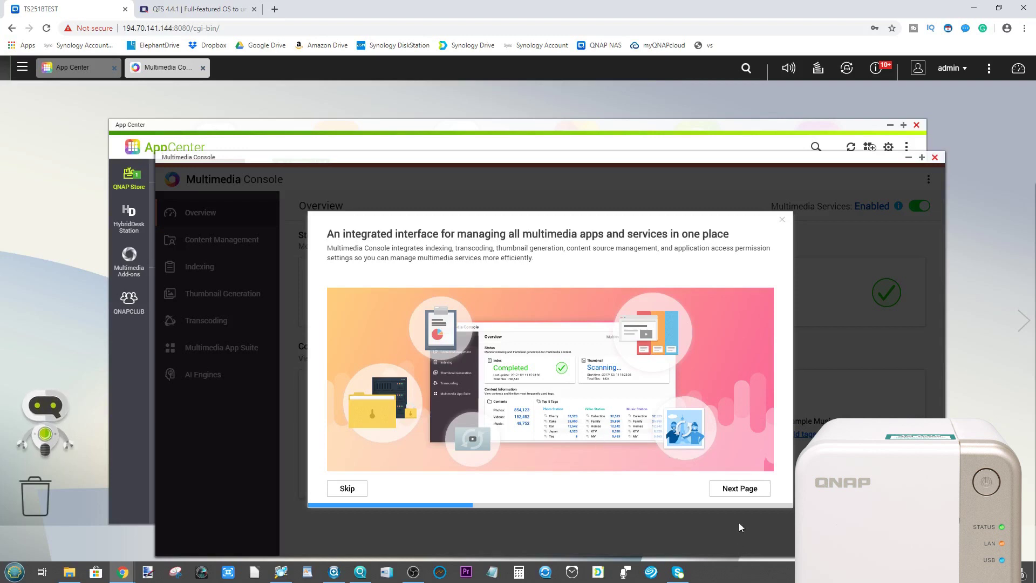
click(742, 488)
click(731, 489)
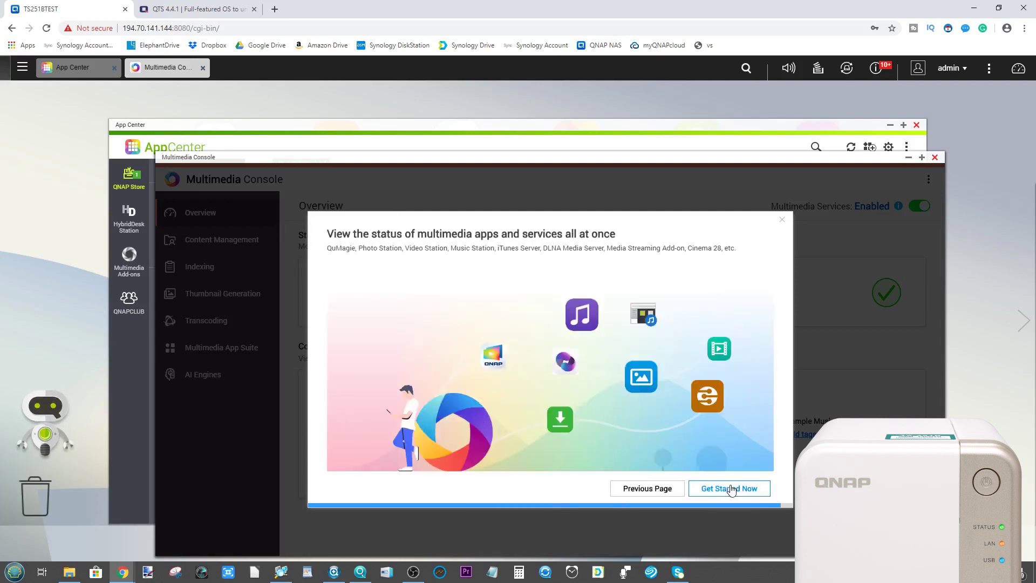
click(730, 489)
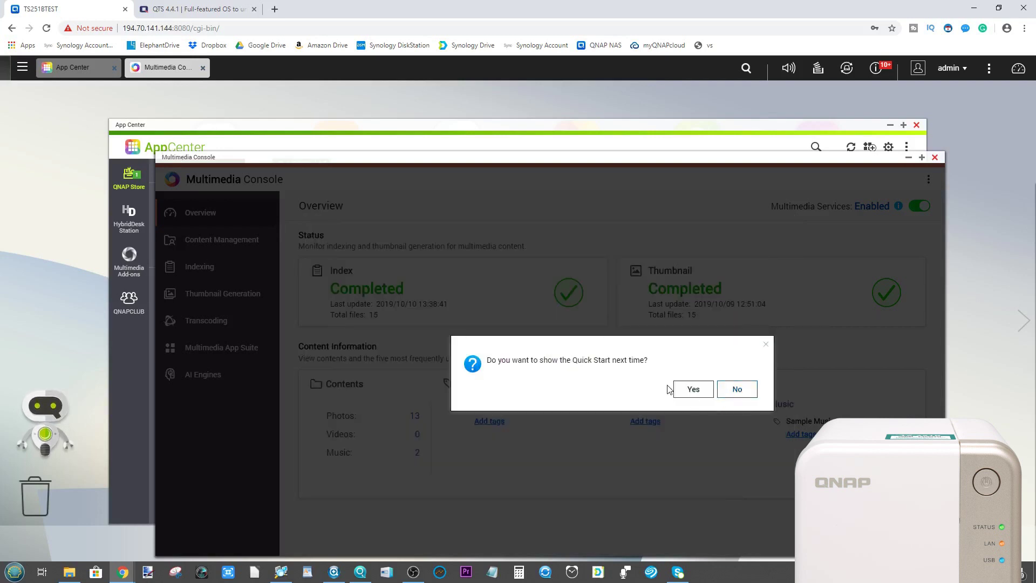
click(691, 389)
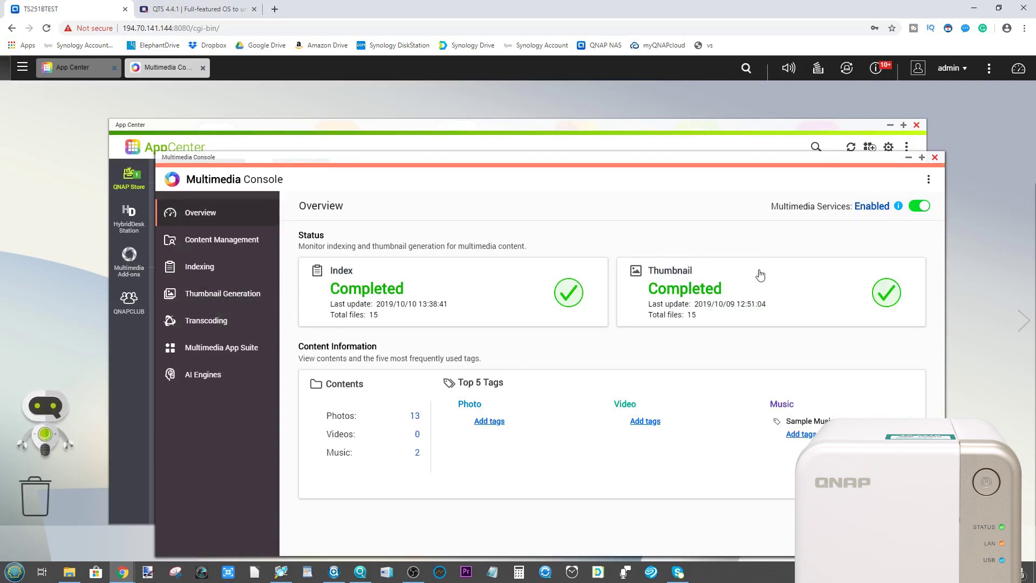
Step: Review the Content Management sources for QuMagie, Photo Station, Video Station, Music Station and Qsirch
click(221, 243)
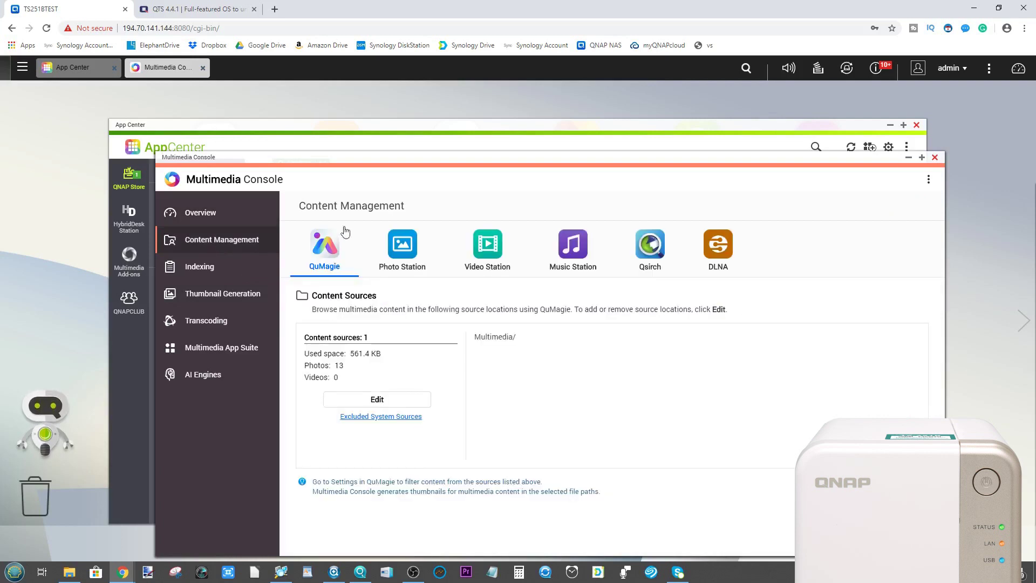
click(401, 254)
click(487, 249)
click(572, 250)
click(650, 249)
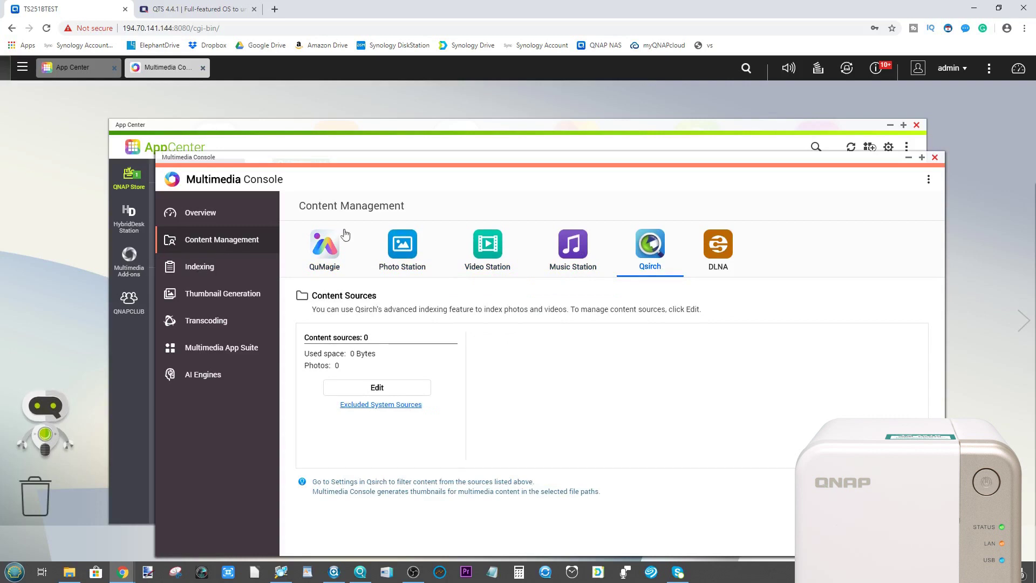
Step: Examine the Multimedia Console's Indexing settings with the text encoding options, Thumbnail Generation and Transcoding pages
click(210, 266)
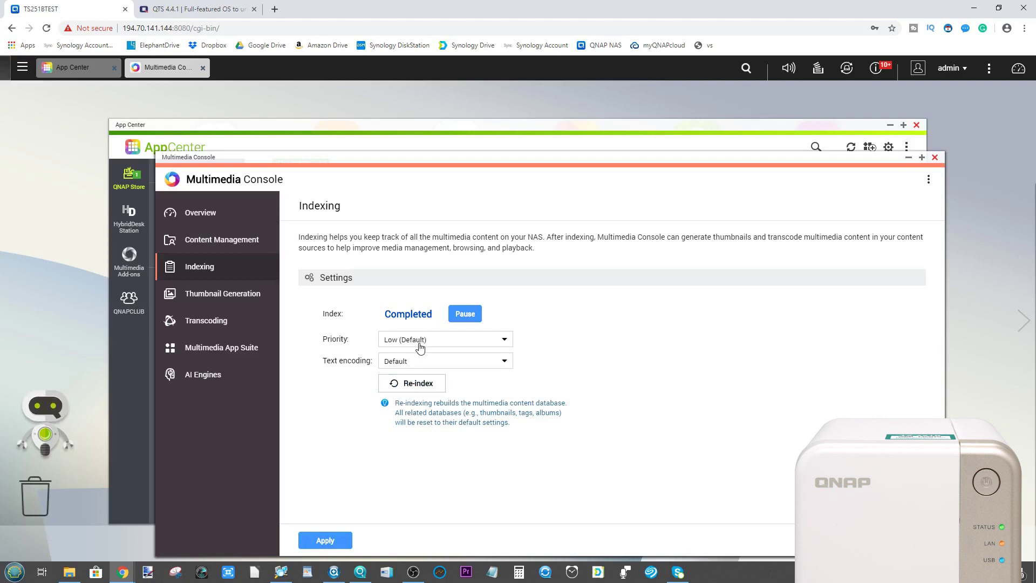
click(414, 366)
click(406, 368)
click(213, 294)
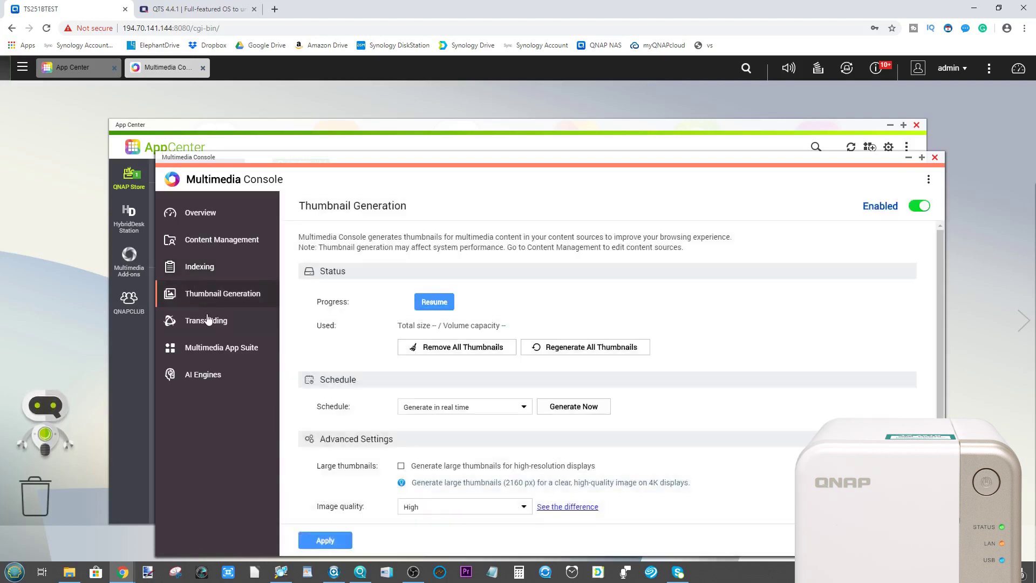
click(207, 320)
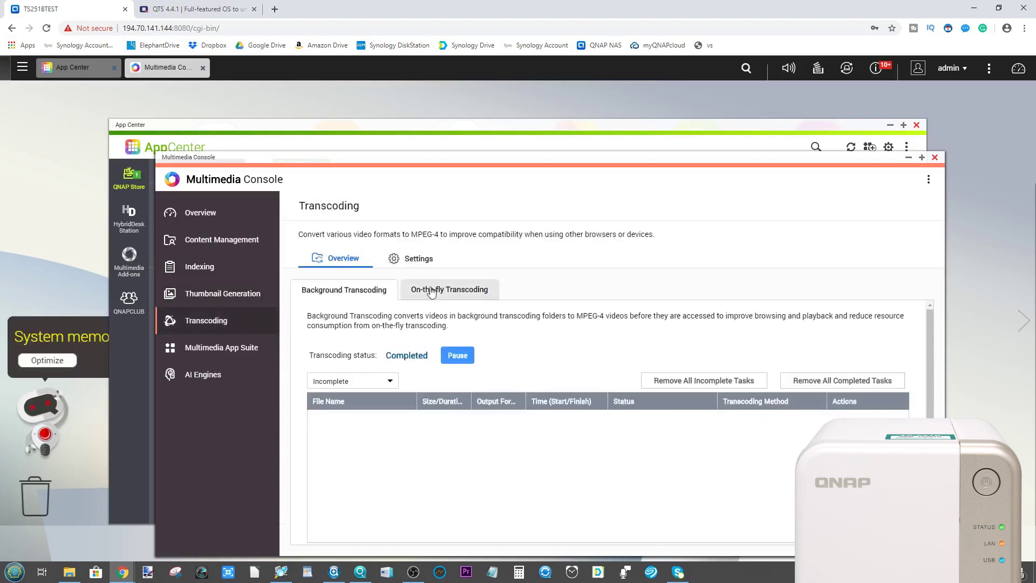
Step: Review the Multimedia App Suite and AI Engines pages, and close Multimedia Console
click(219, 351)
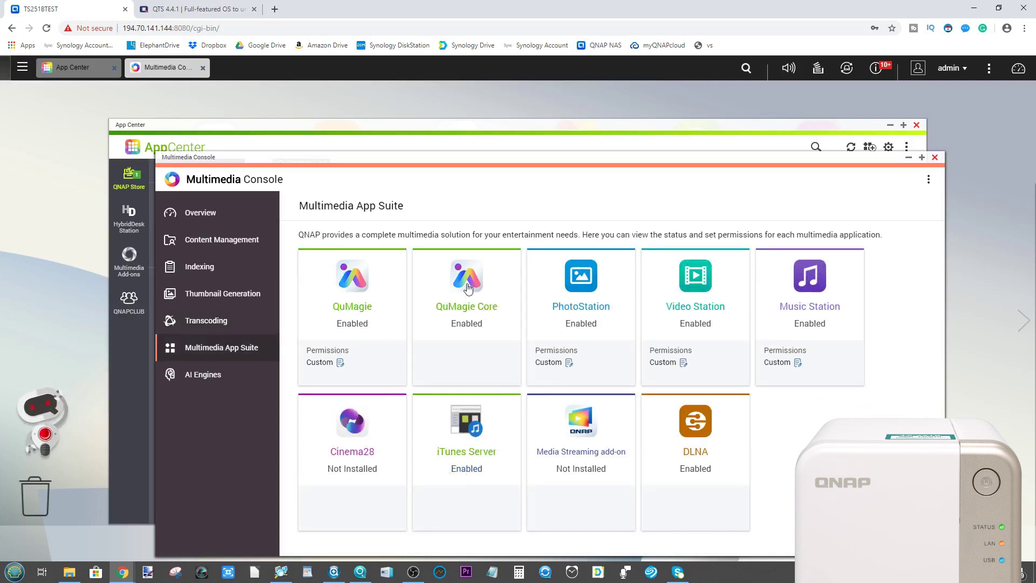
drag(275, 158, 259, 111)
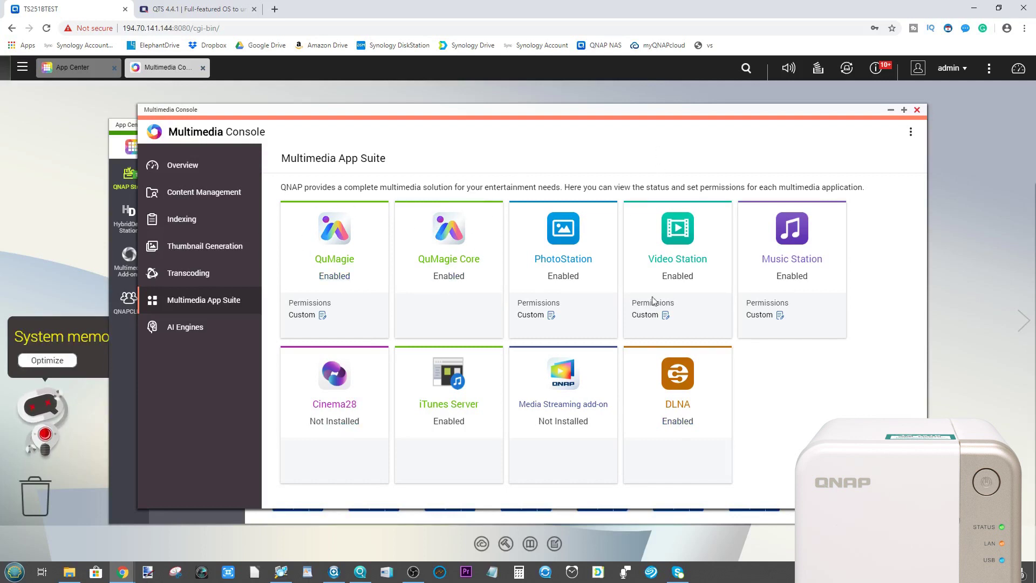
click(184, 328)
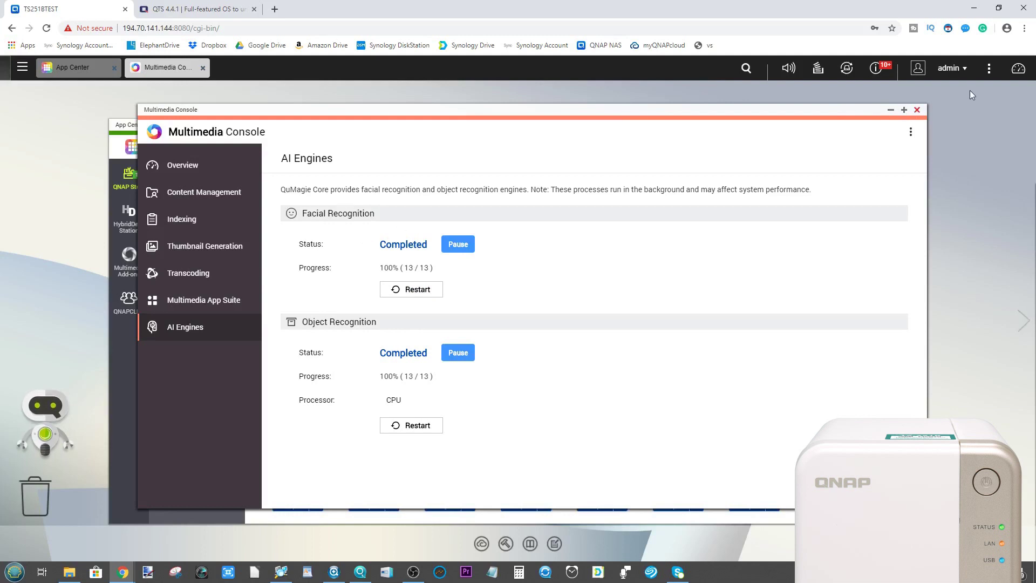
click(917, 111)
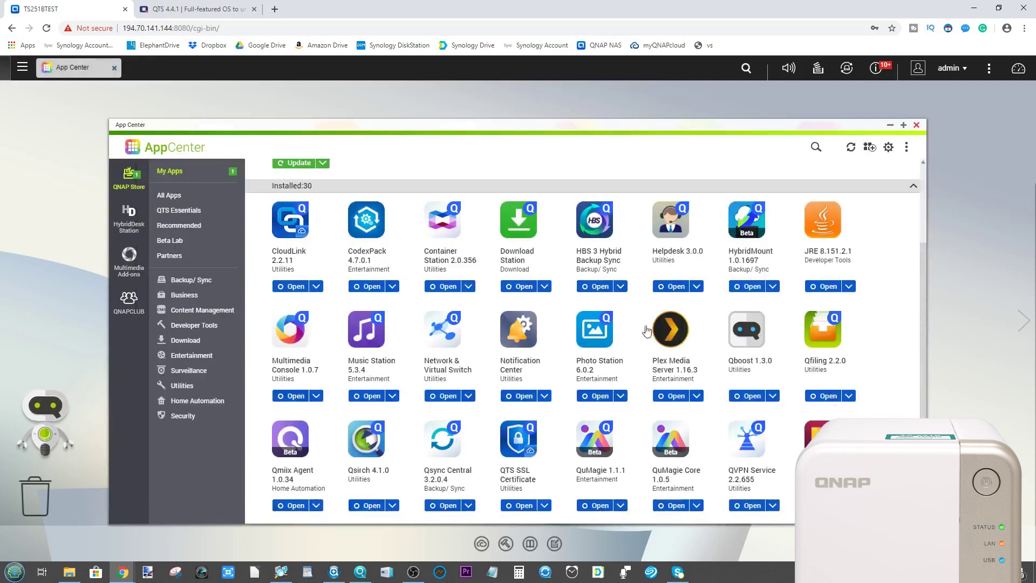
Step: Launch HBS 3 Hybrid Backup Sync from its app details, page through the welcome guide, and choose to display it next time
scroll(566, 380, up, 2)
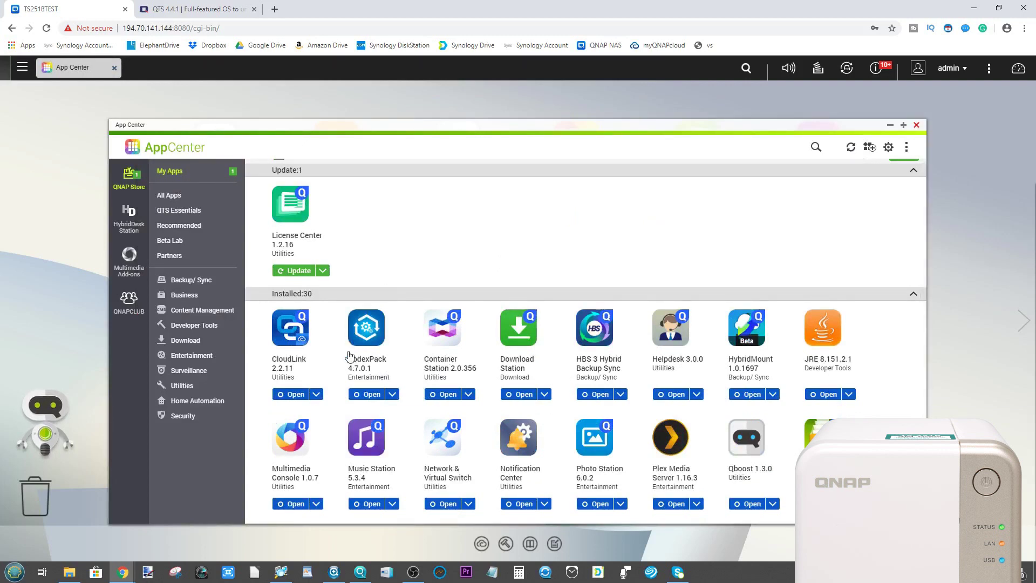
scroll(348, 356, up, 1)
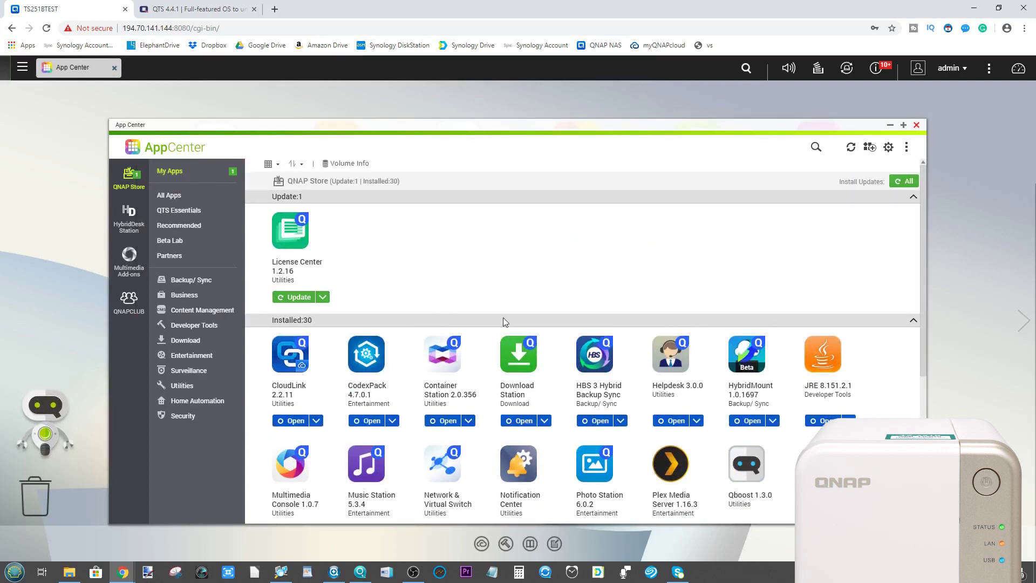
click(609, 362)
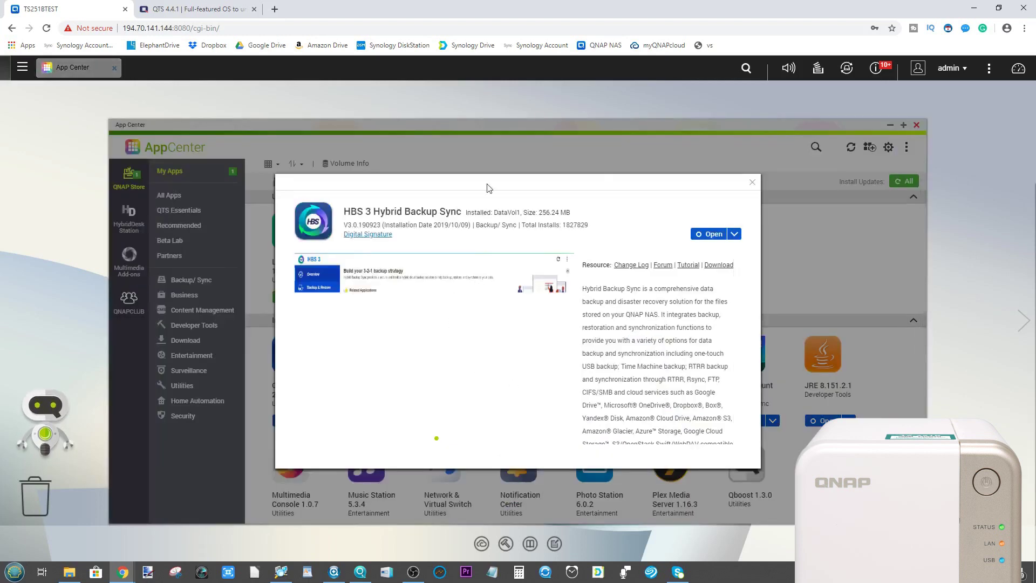
click(709, 236)
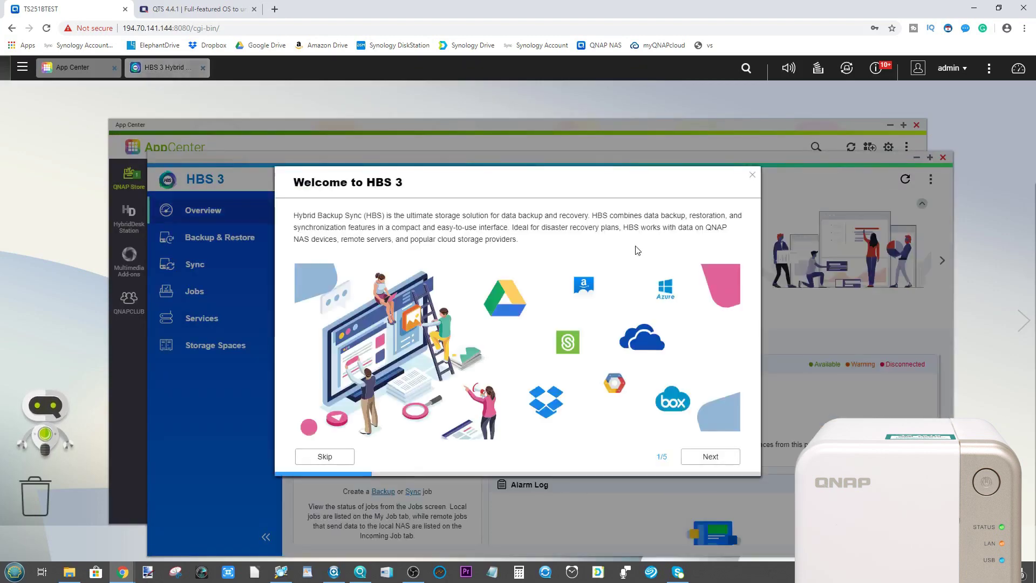
click(711, 459)
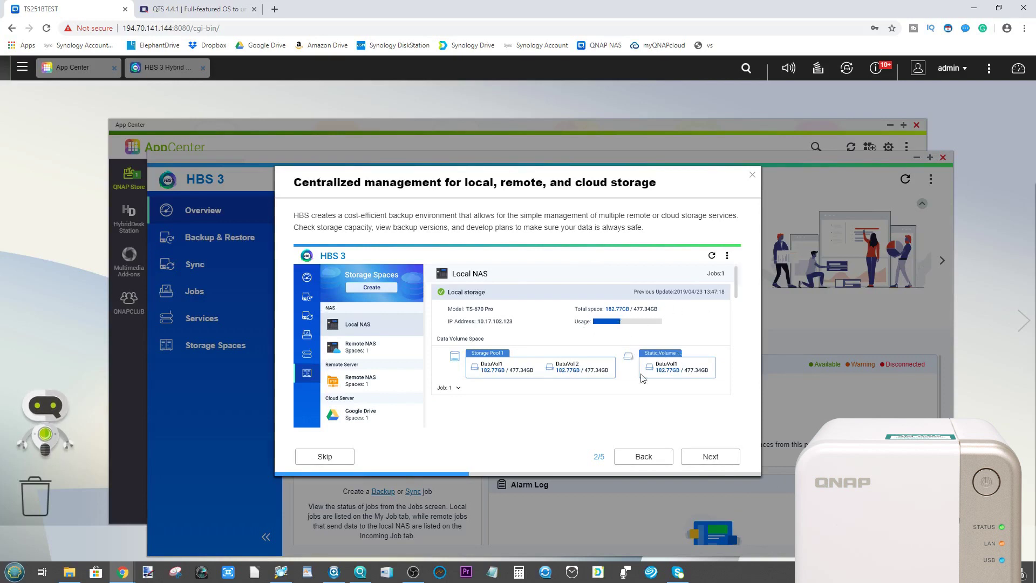
click(692, 458)
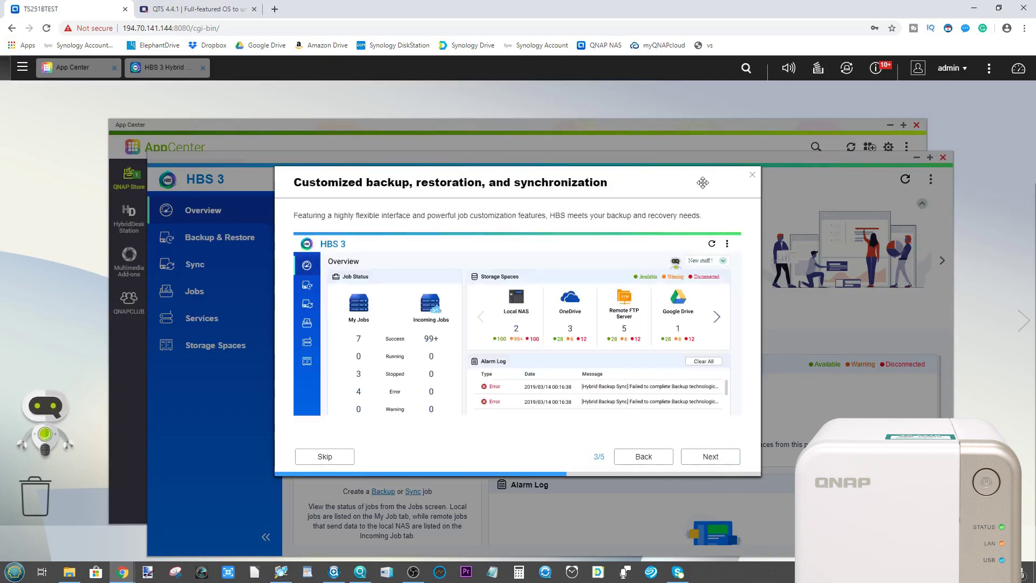
click(709, 456)
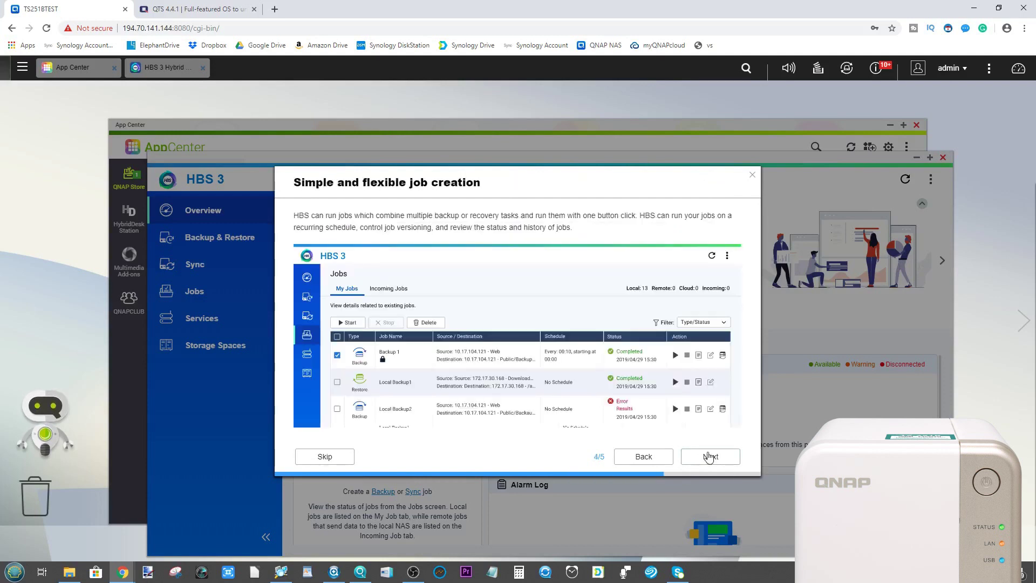
click(708, 456)
click(708, 456)
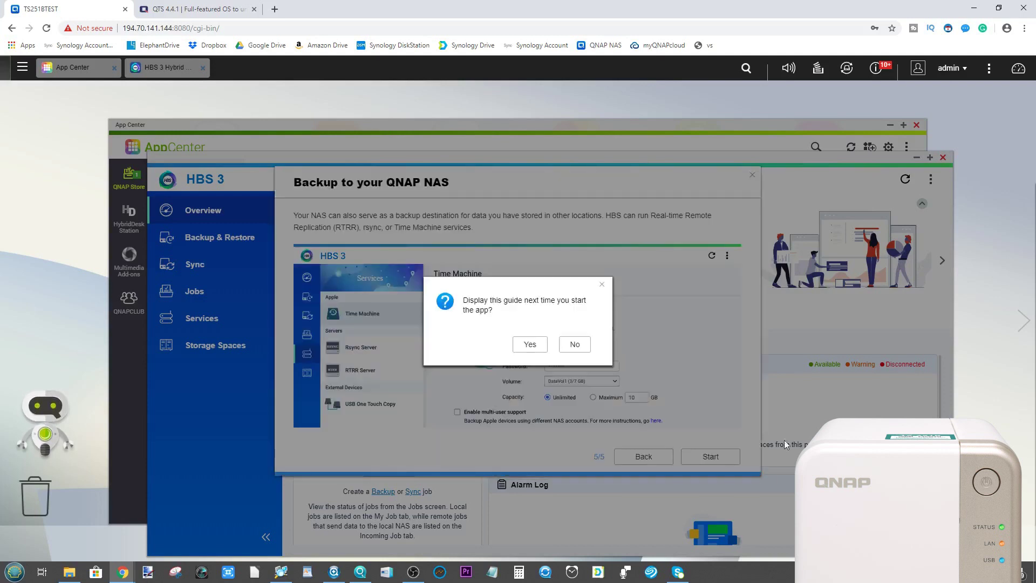
click(532, 345)
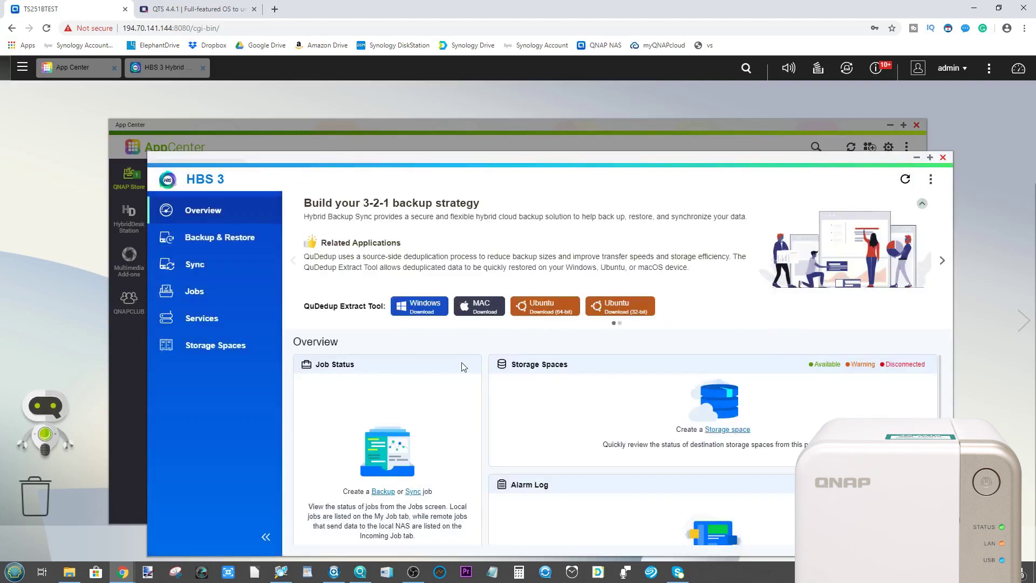
Step: Review the HBS 3 Overview page, and close HBS 3 along with its app details
drag(531, 171, 529, 109)
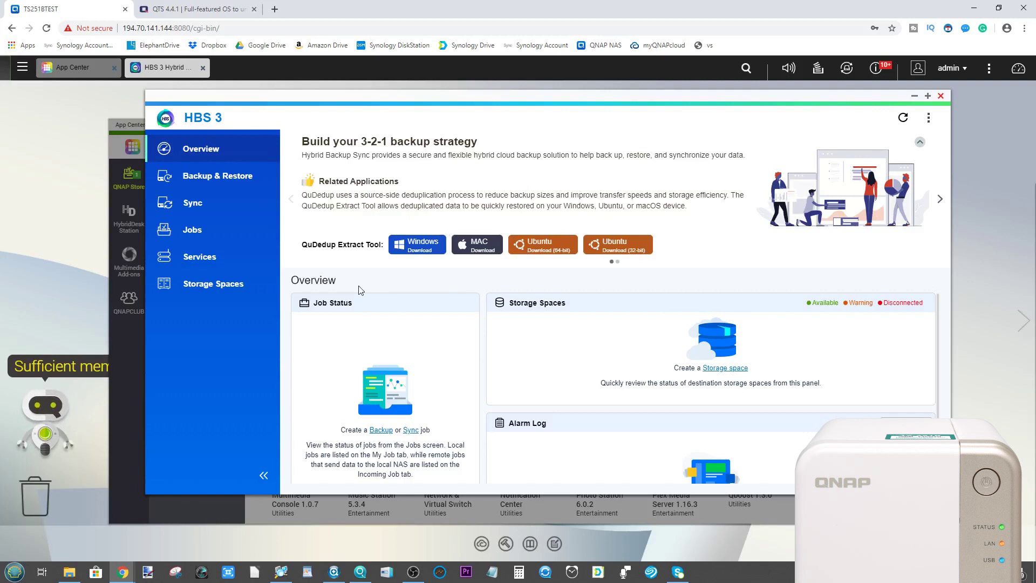
click(940, 96)
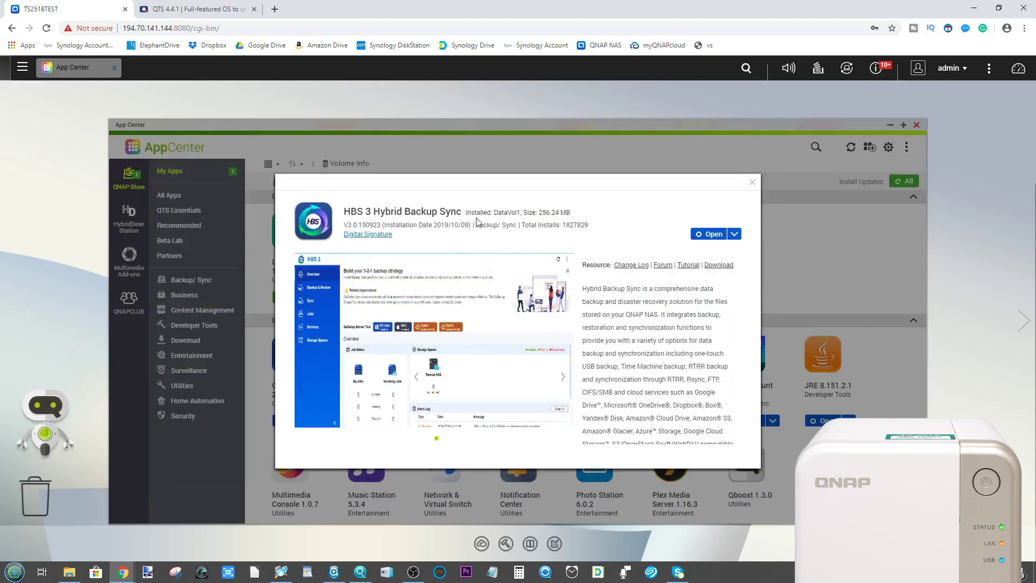
click(753, 183)
Step: Read the HybridMount app details among the installed apps
scroll(750, 187, down, 2)
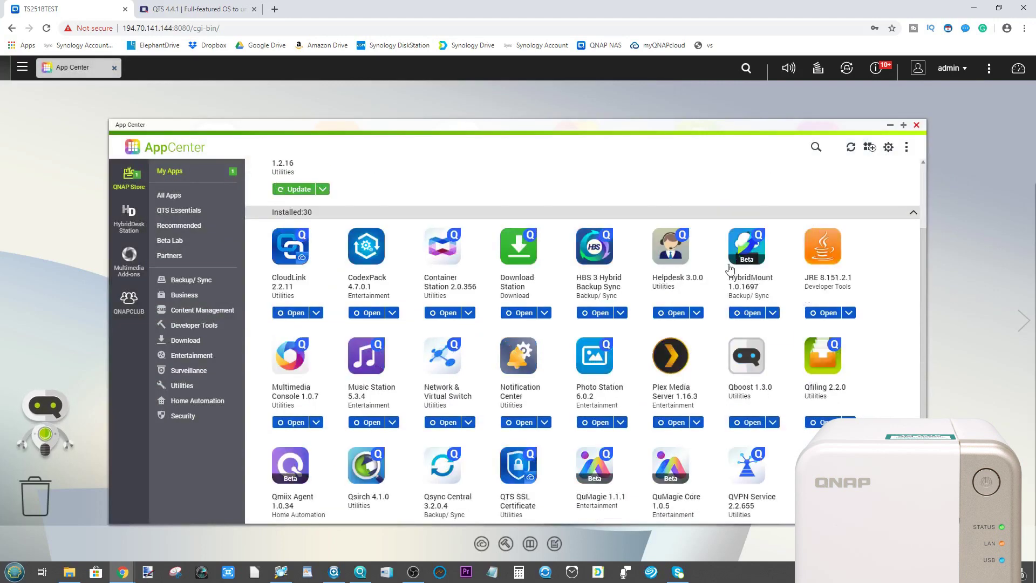
click(740, 253)
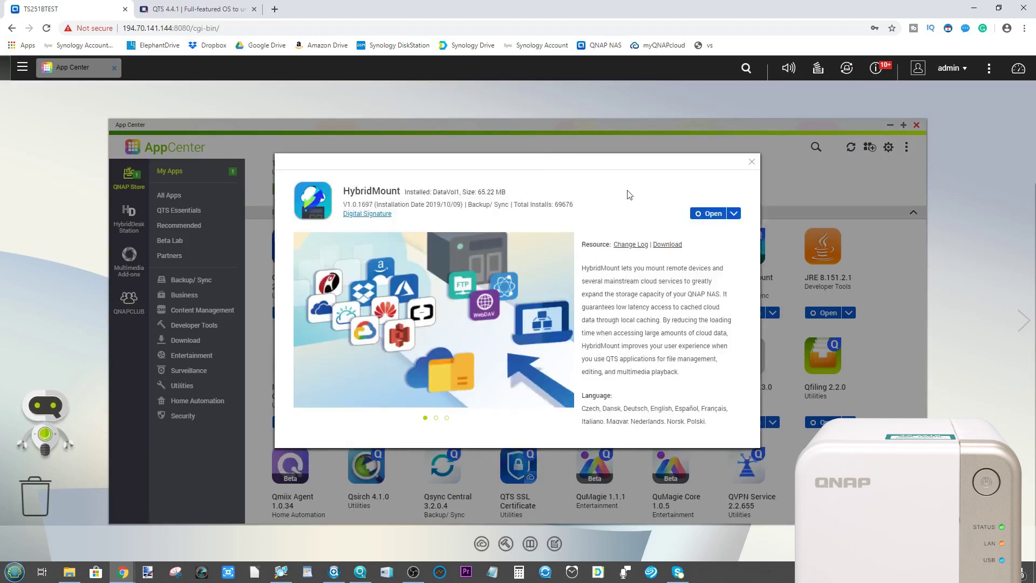
drag(634, 163, 649, 167)
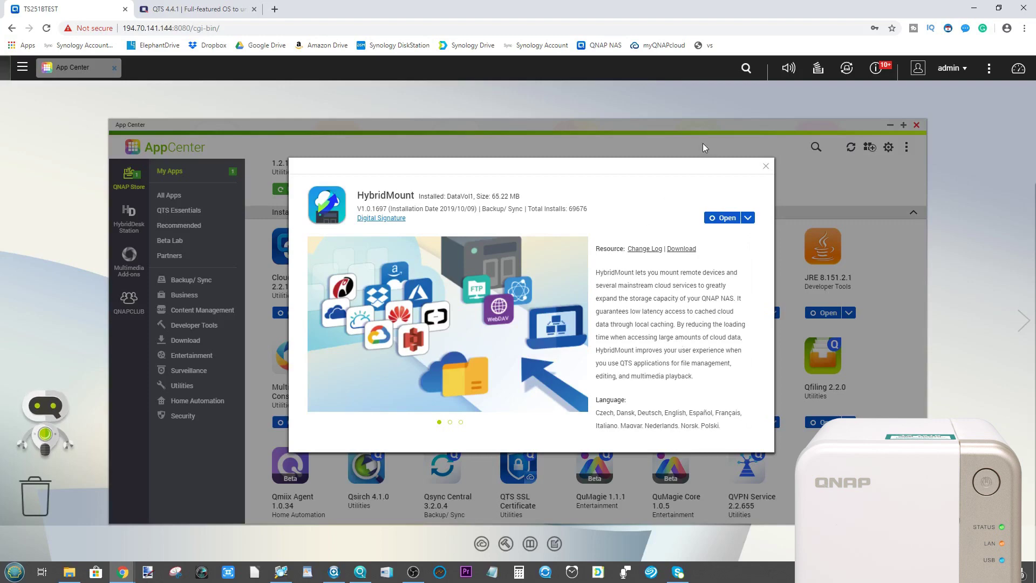
drag(743, 167, 712, 155)
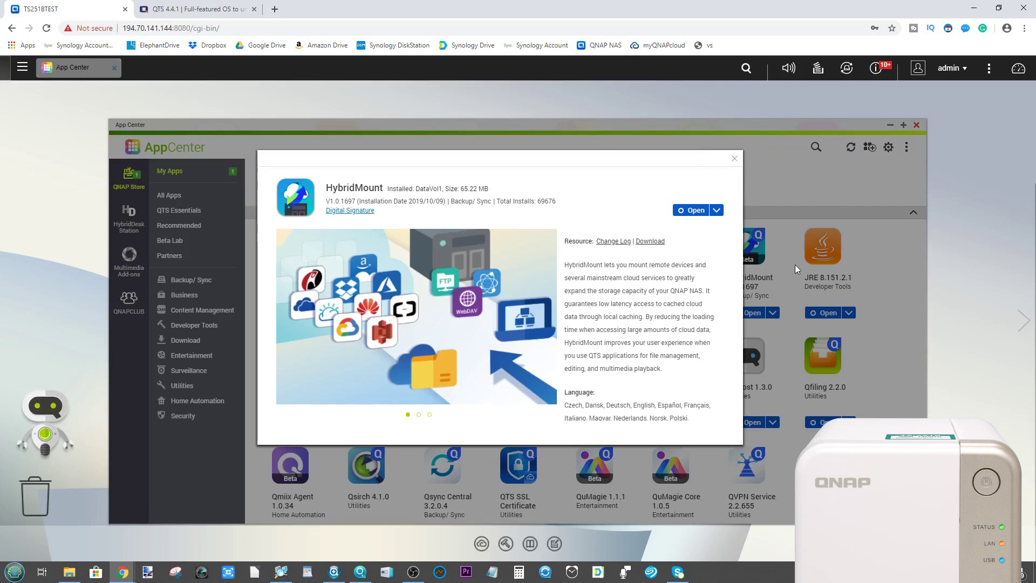
Step: Launch HybridMount, page through its Quick Start introduction, and choose to show it again next time
click(696, 212)
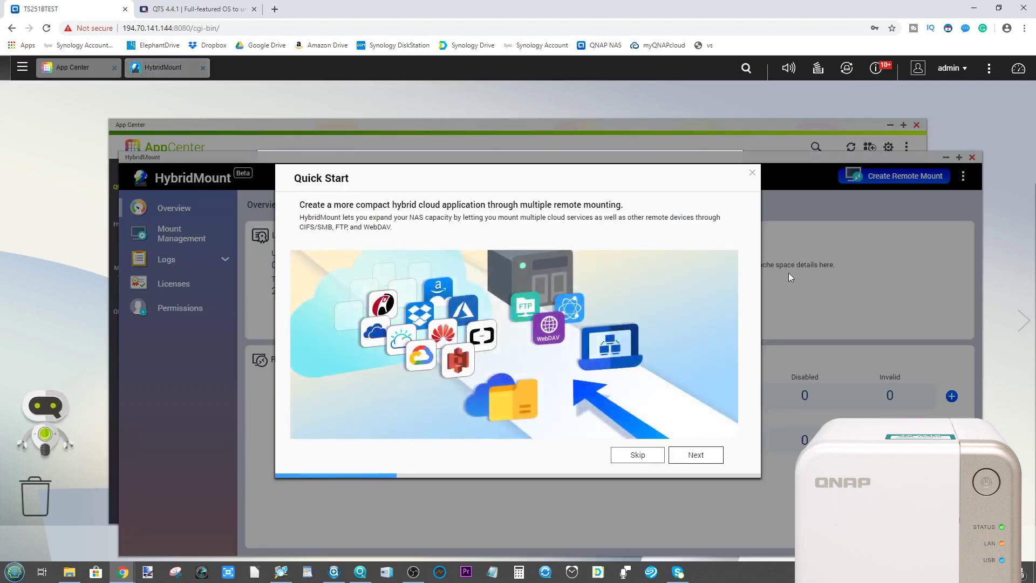
click(680, 458)
click(685, 456)
click(687, 456)
click(672, 456)
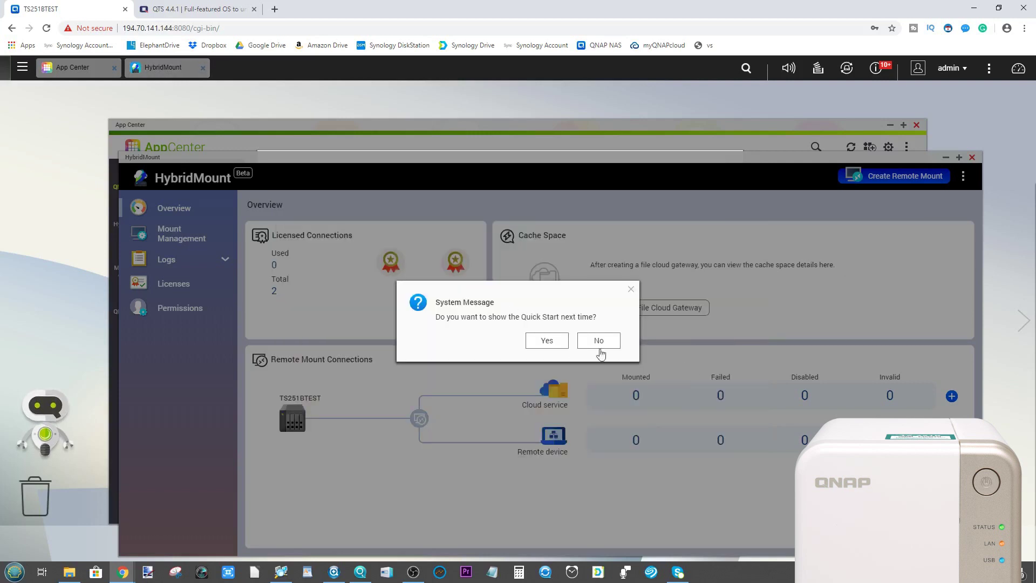
click(559, 345)
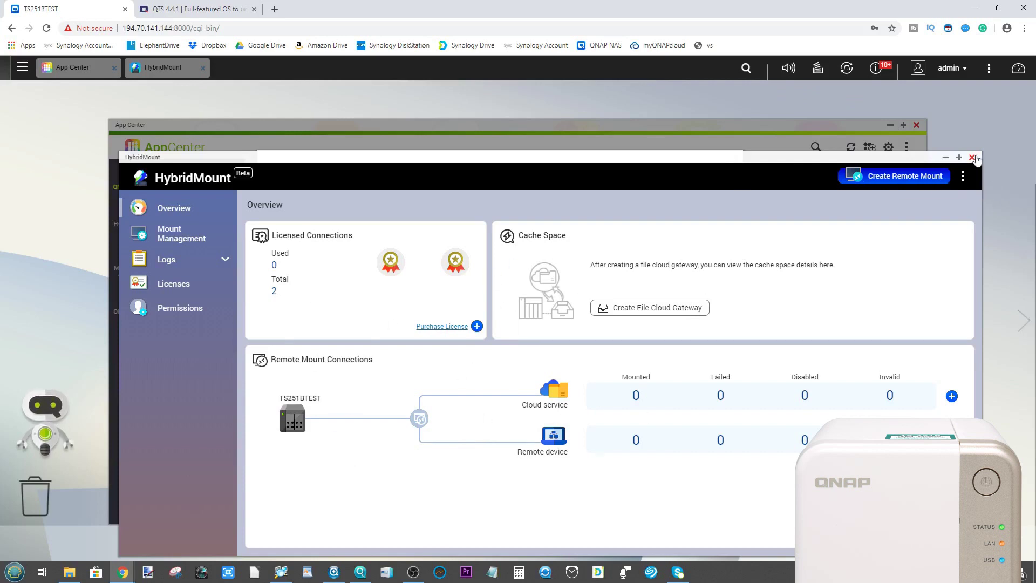
Step: Close HybridMount and its app details, and look over the update and installed apps in My Apps
click(973, 157)
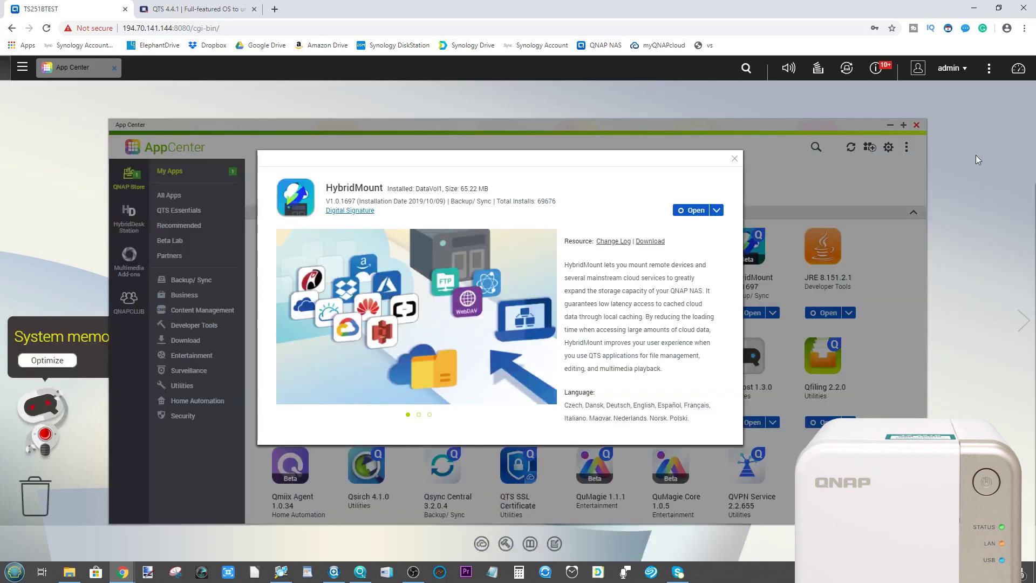
click(736, 158)
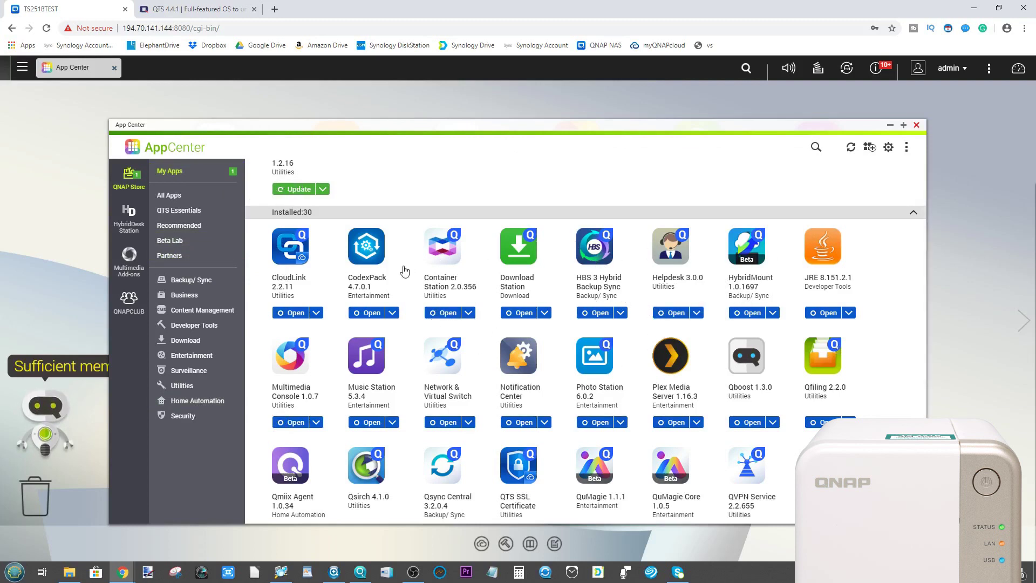
scroll(380, 264, up, 2)
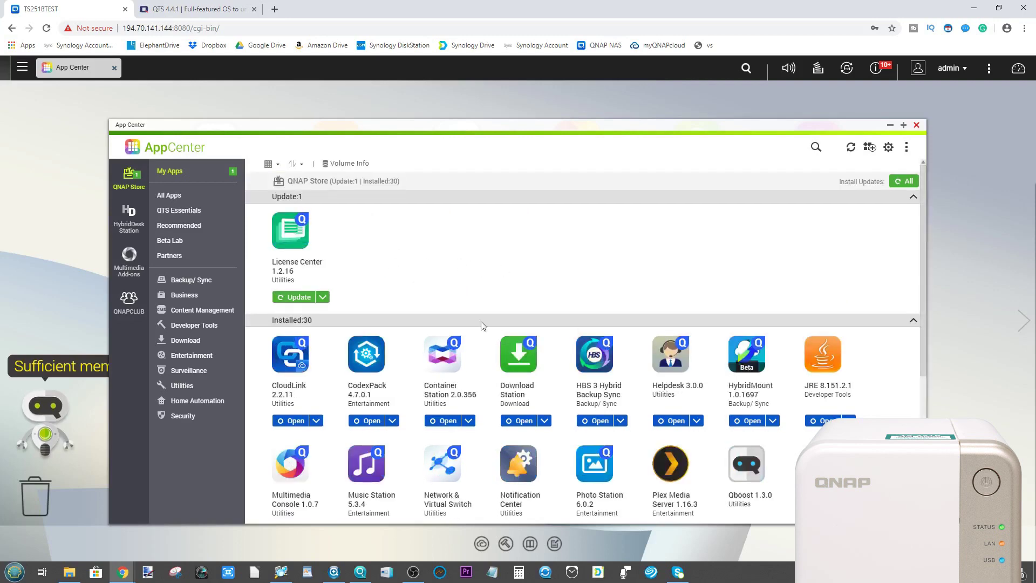
scroll(392, 280, down, 2)
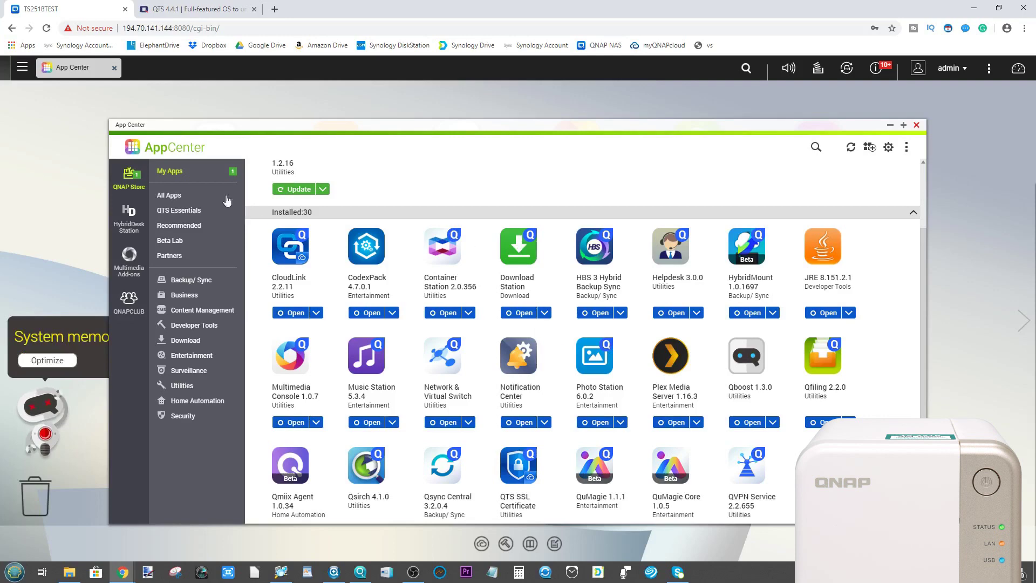
Step: Browse the full App Center catalogue and install Security Counselor from the Security category
click(196, 197)
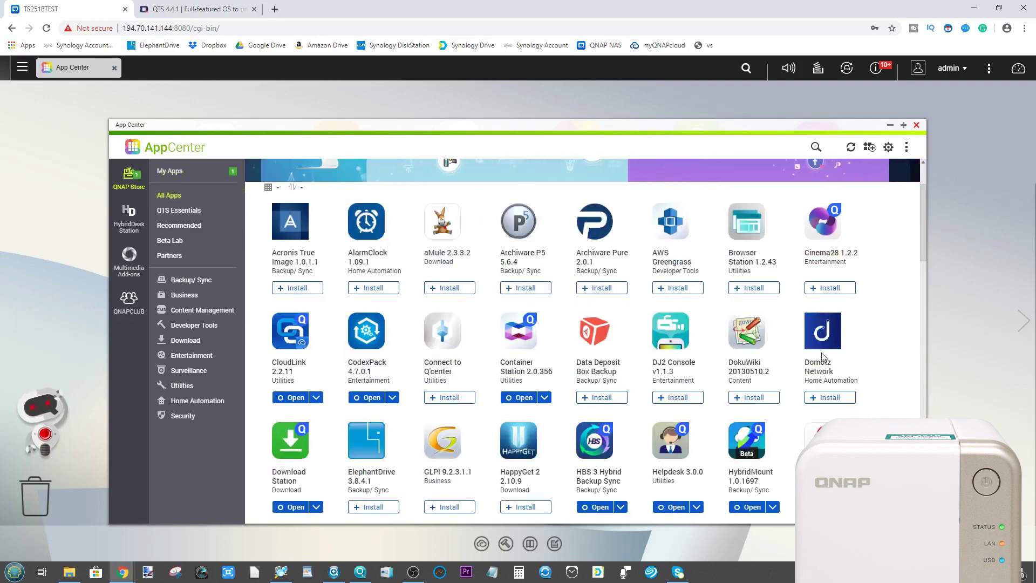
scroll(599, 413, down, 6)
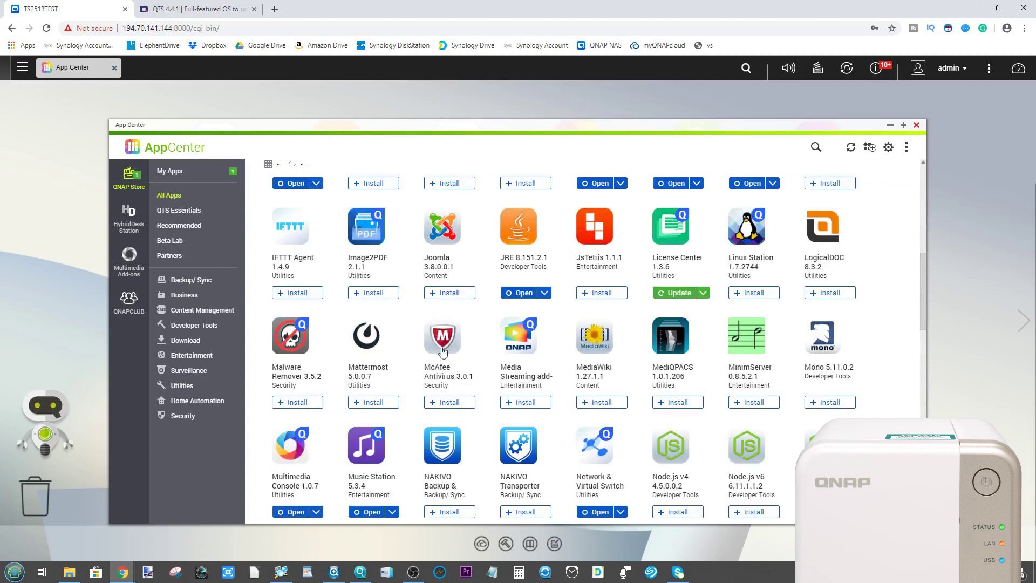
click(182, 417)
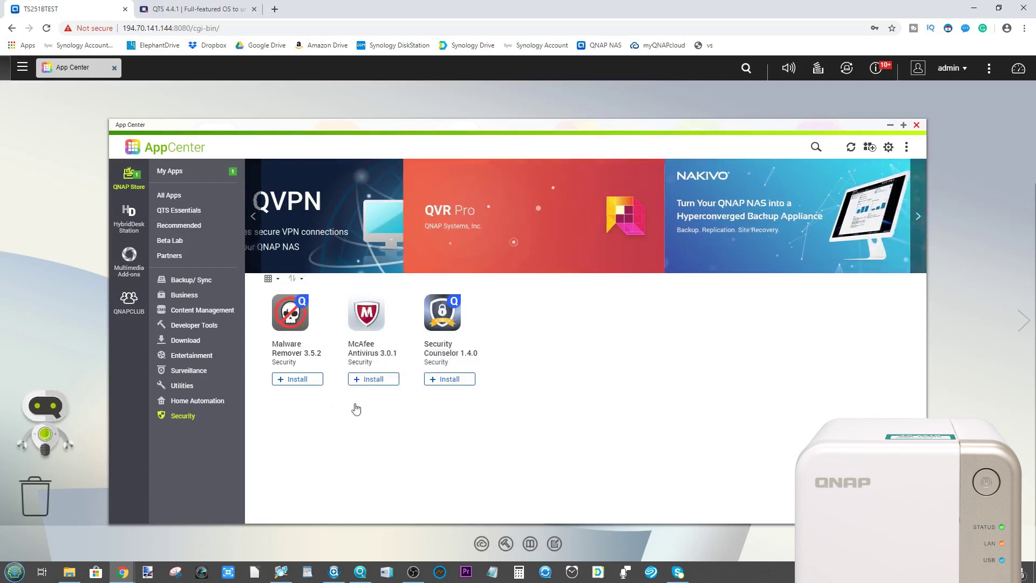
click(448, 379)
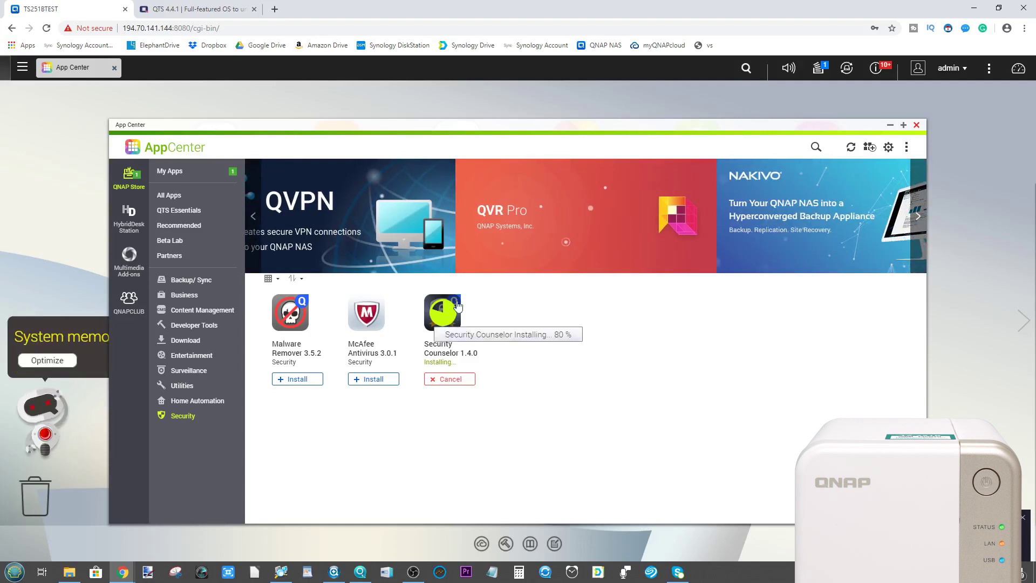
Step: Page through the featured app banners in the App Center
click(916, 218)
click(919, 217)
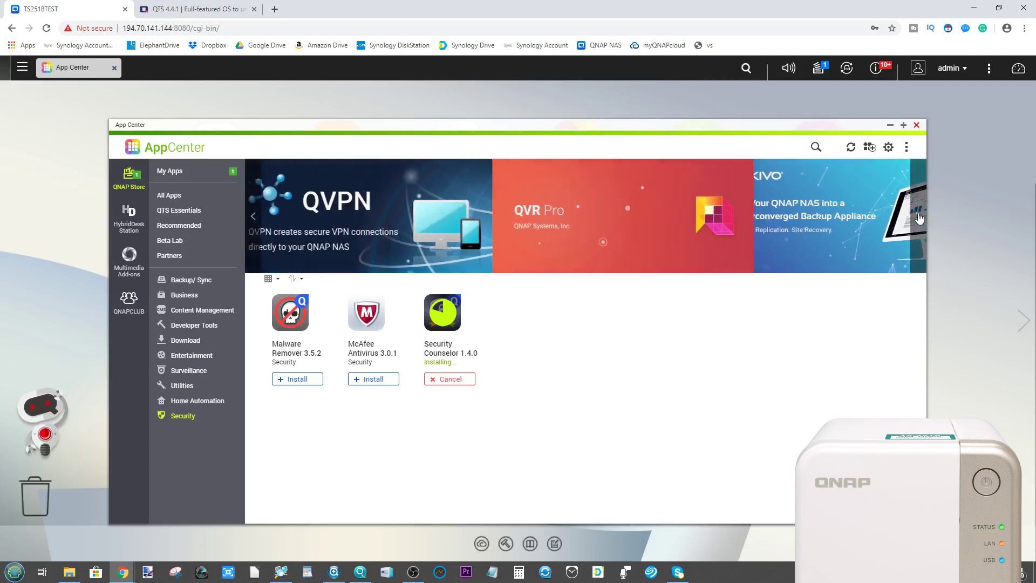
click(919, 218)
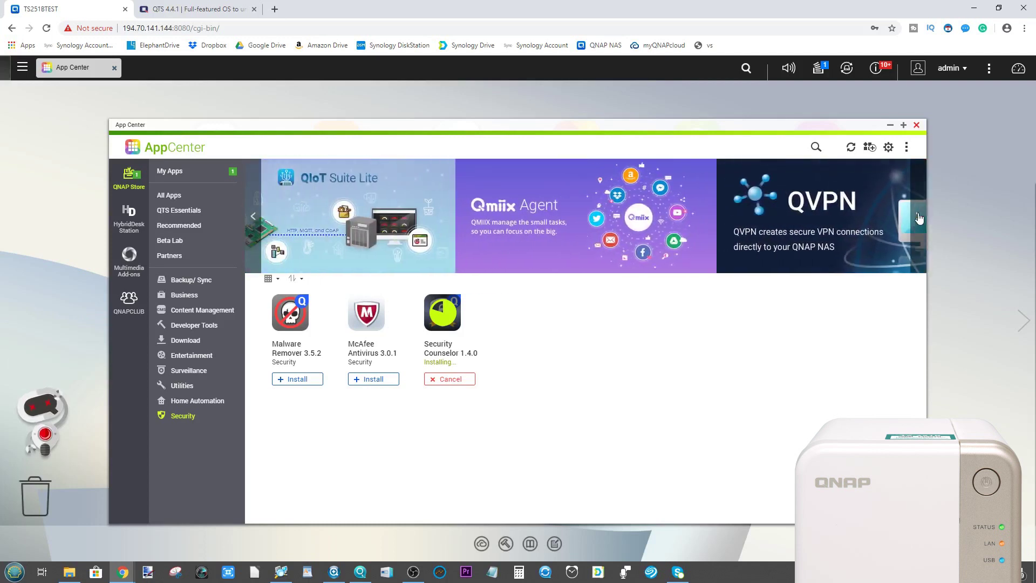
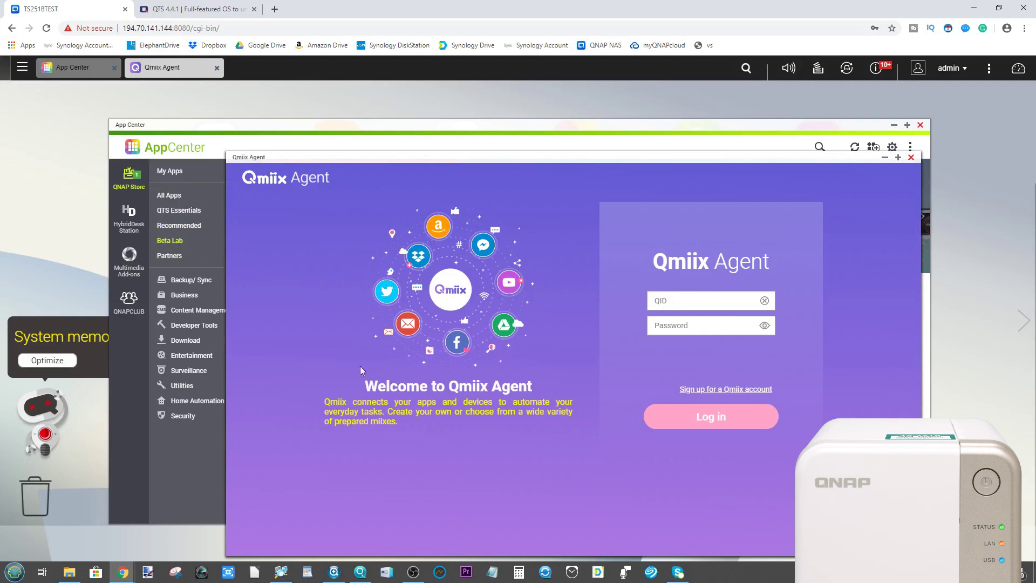
Step: Close Qmiix Agent and view the installed HybridDesk Station apps in the App Center
click(911, 157)
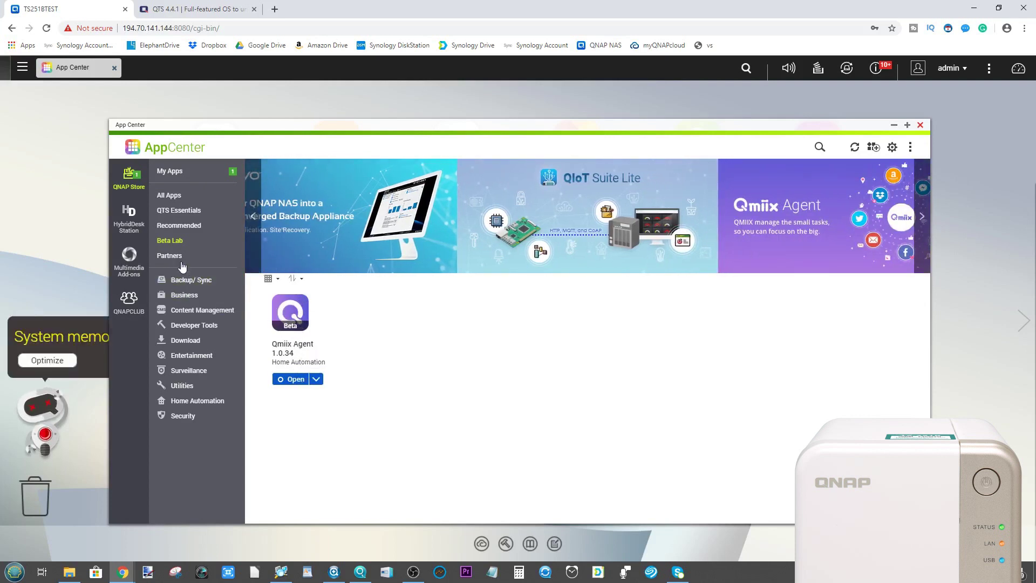
click(129, 218)
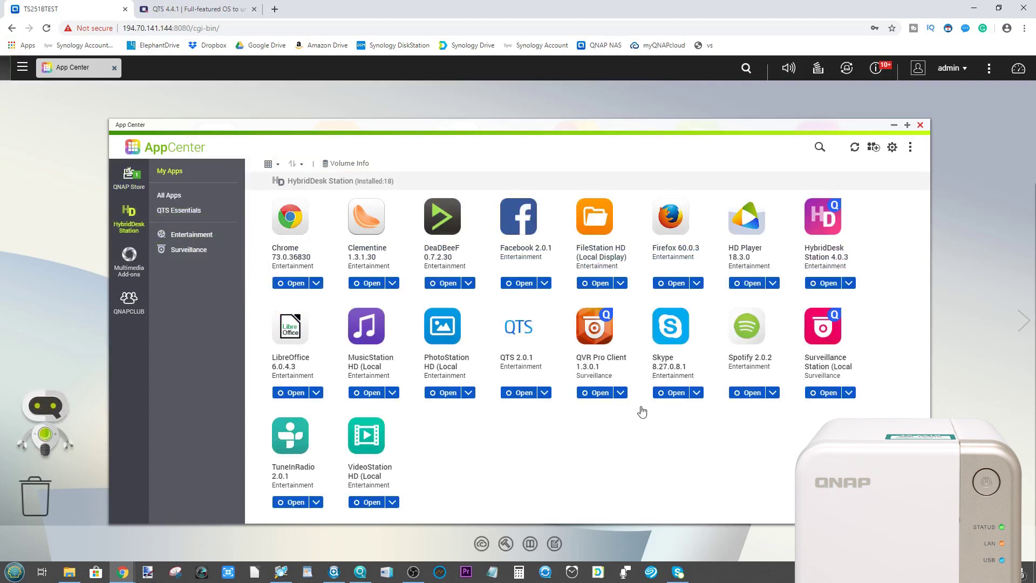
Step: Open the local display settings of HybridDesk Station in the Control Panel to view the output resolution and overscan options
click(23, 67)
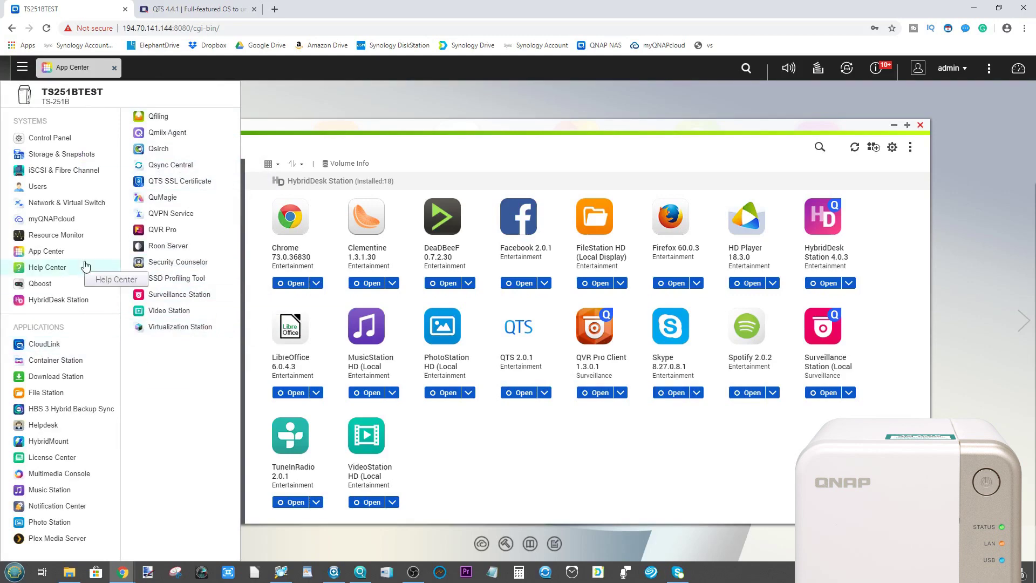
click(60, 138)
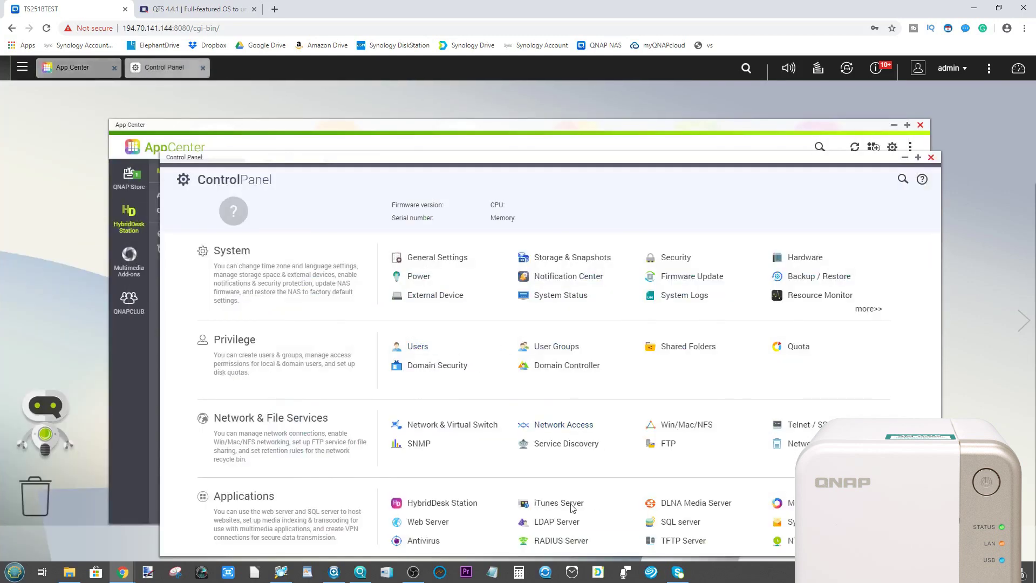
click(440, 503)
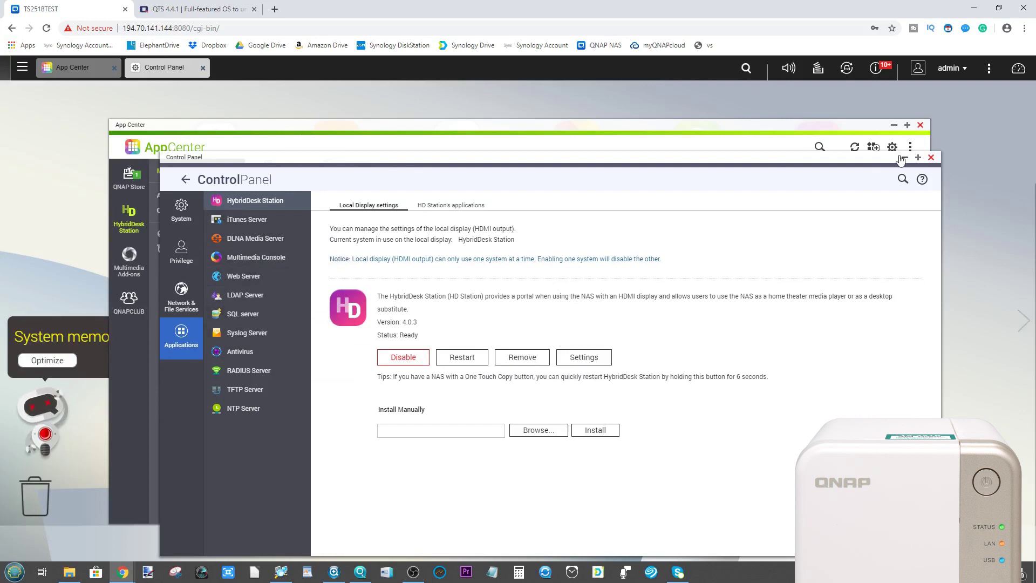
click(585, 359)
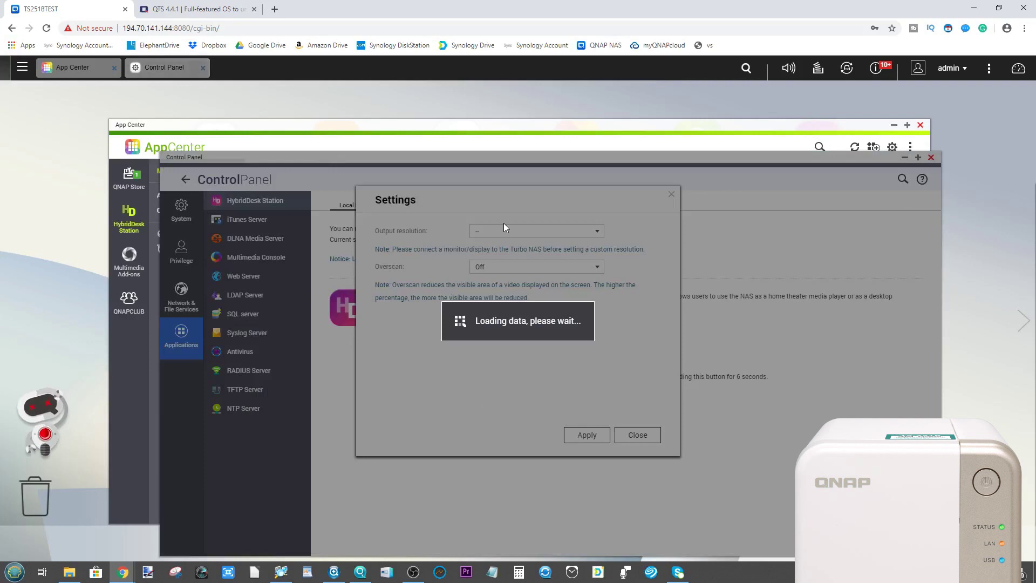
Step: Open the HybridDesk Station remote desktop, exit Kodi to its app launcher, and return to the QTS page
click(423, 376)
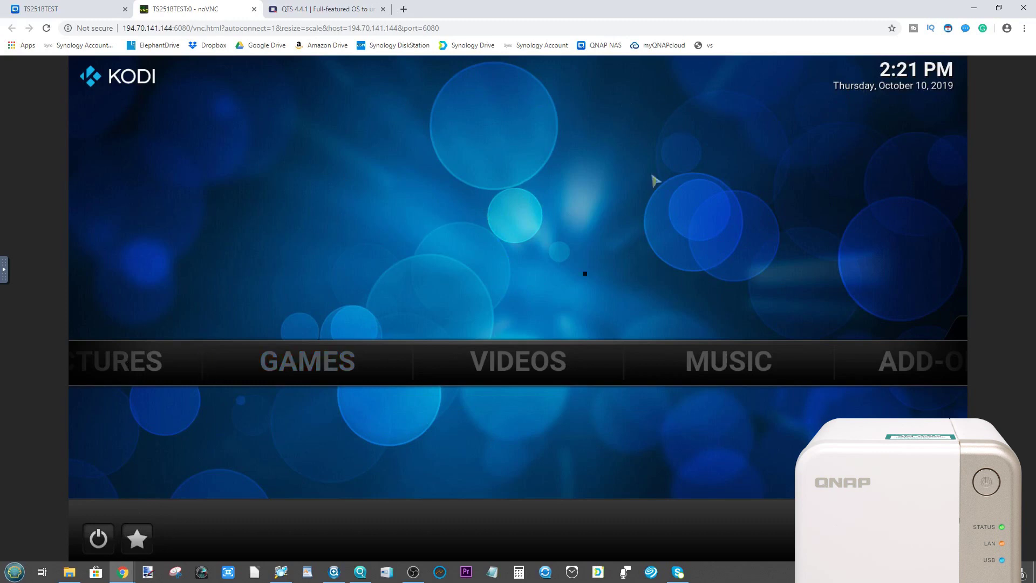
click(107, 548)
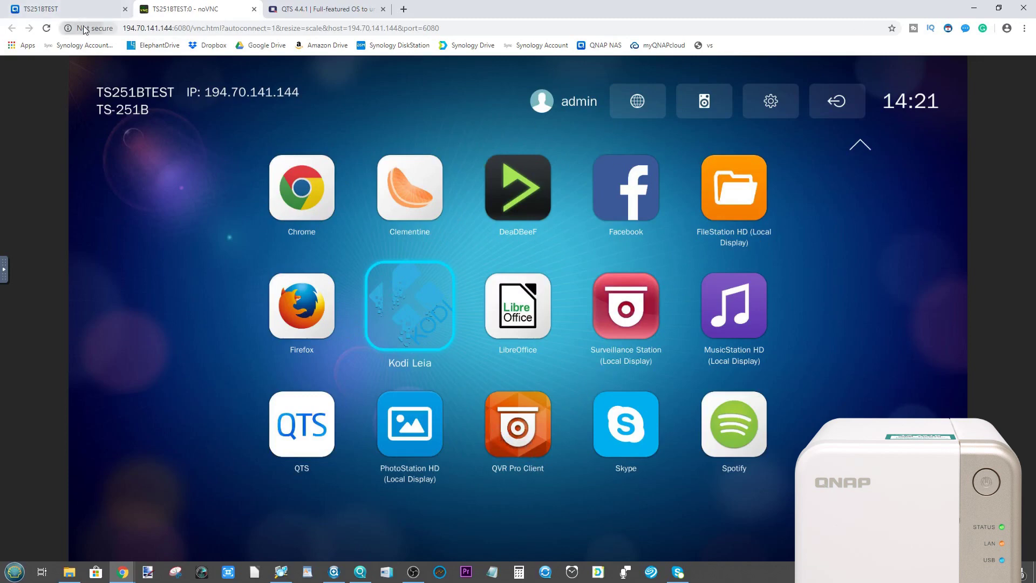
click(86, 10)
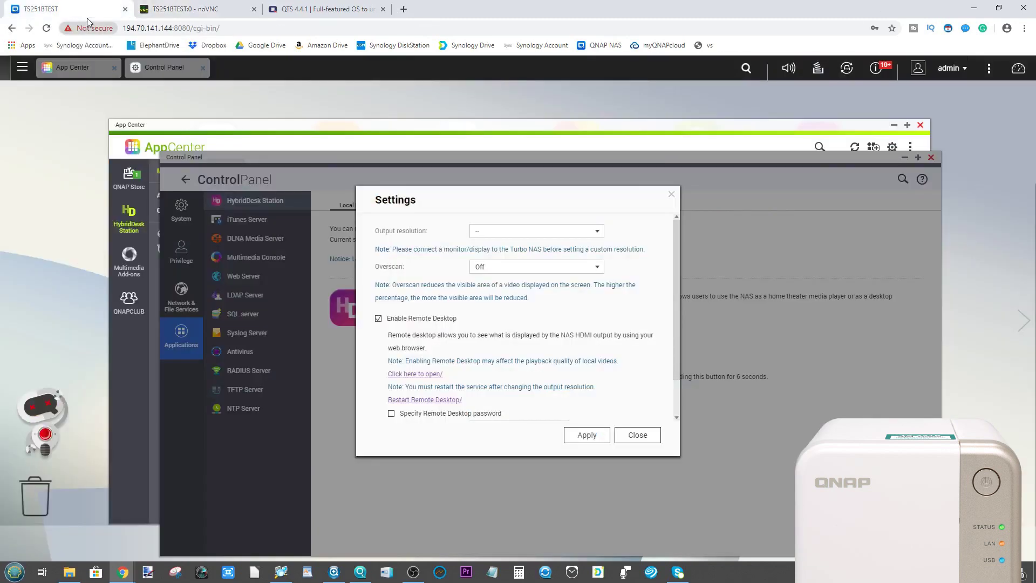
Step: Close the HybridDesk Station settings, the Control Panel and the App Center to clear the QTS desktop
click(671, 194)
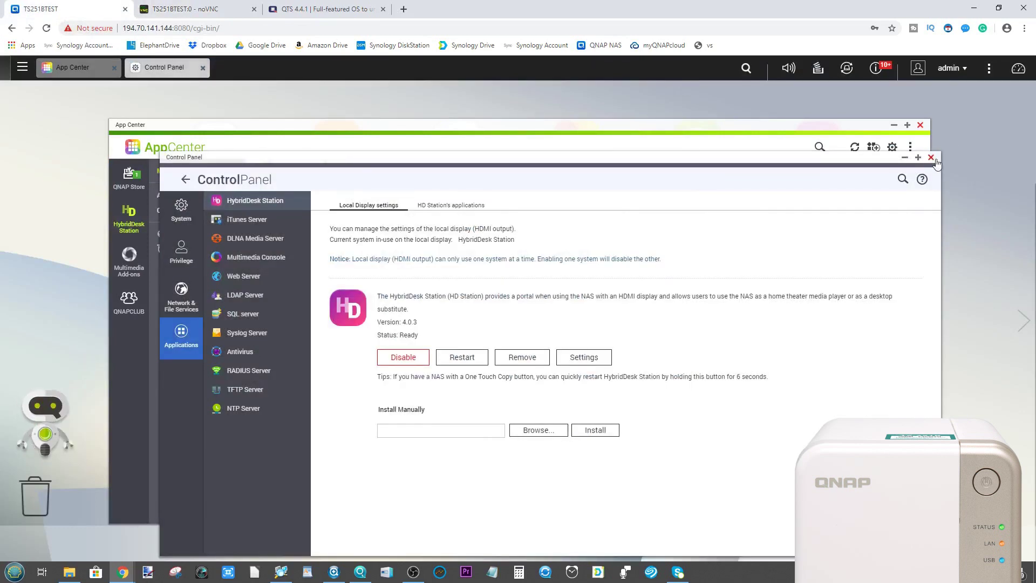
click(930, 158)
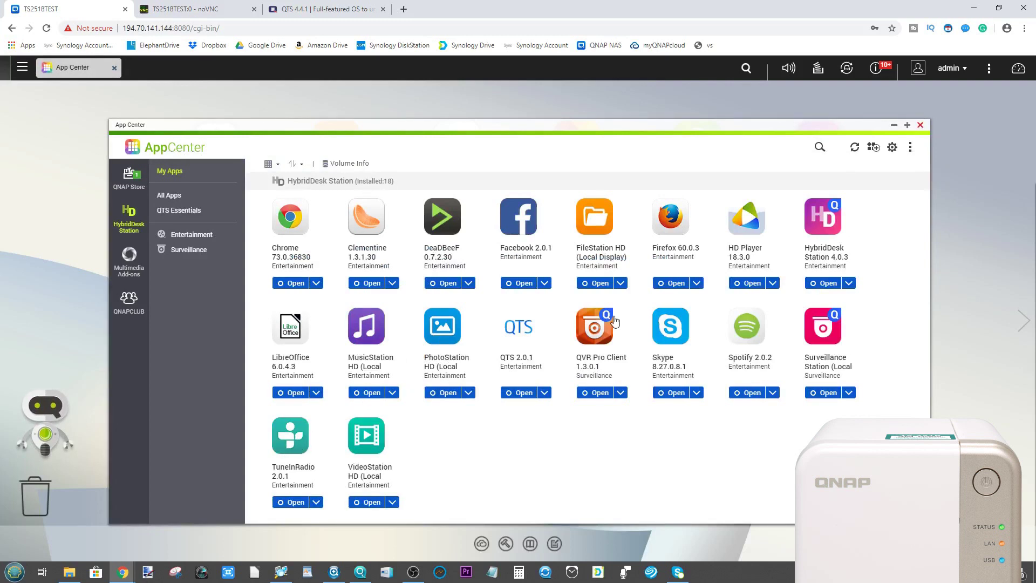
click(921, 125)
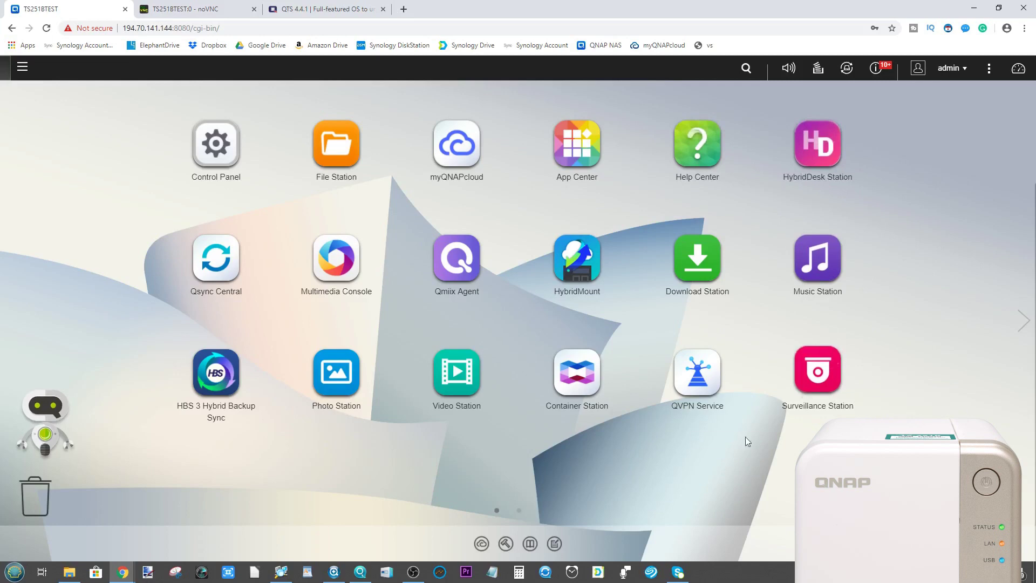
Step: Look through both pages of desktop shortcuts and the main menu's list of systems and applications
click(1022, 320)
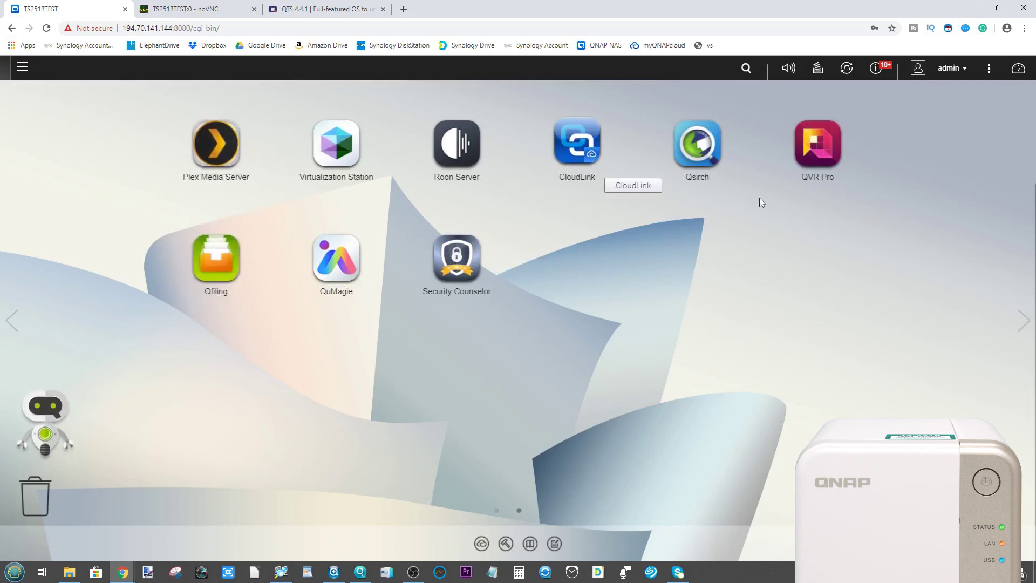
click(20, 314)
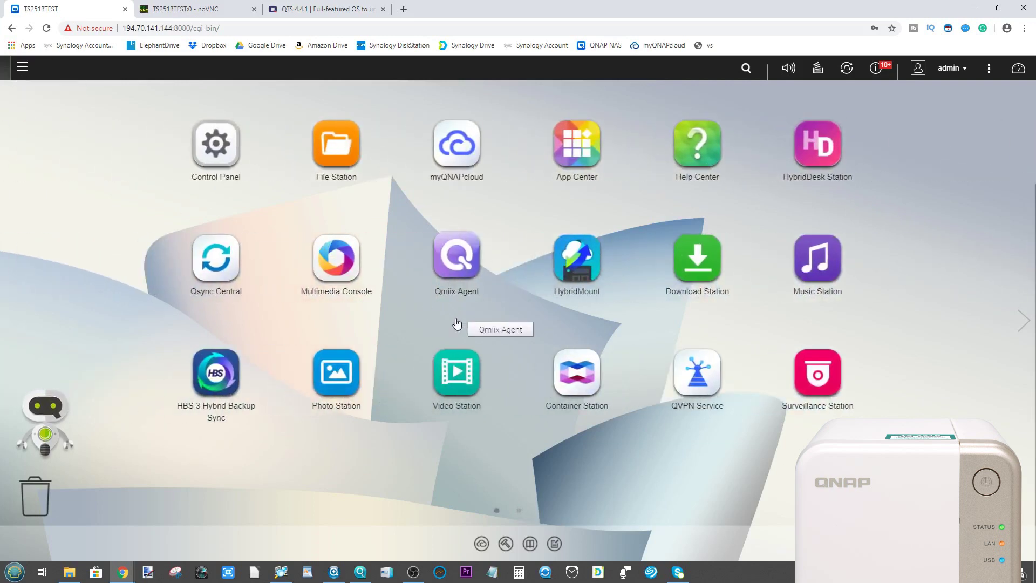
click(19, 69)
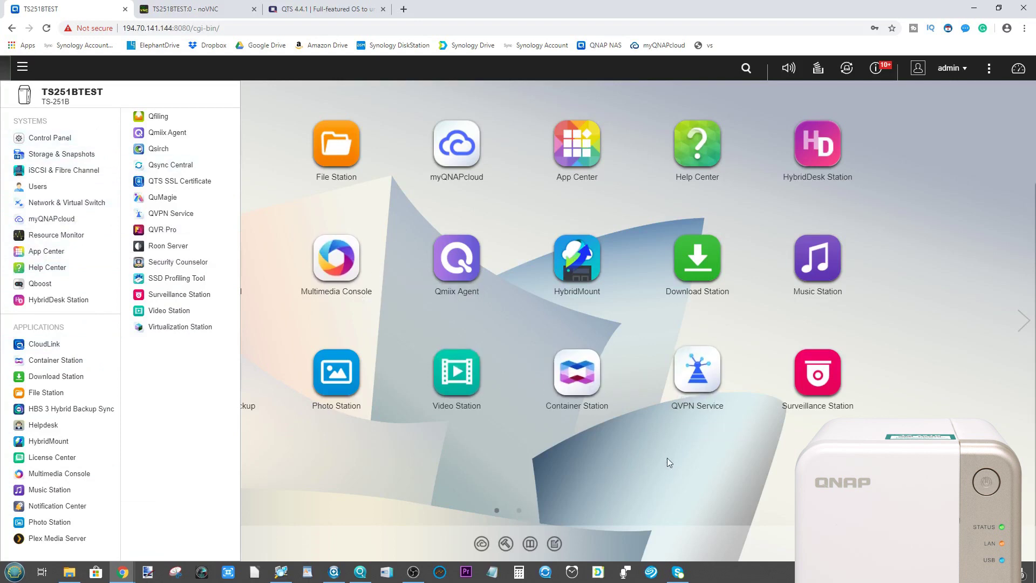
click(292, 458)
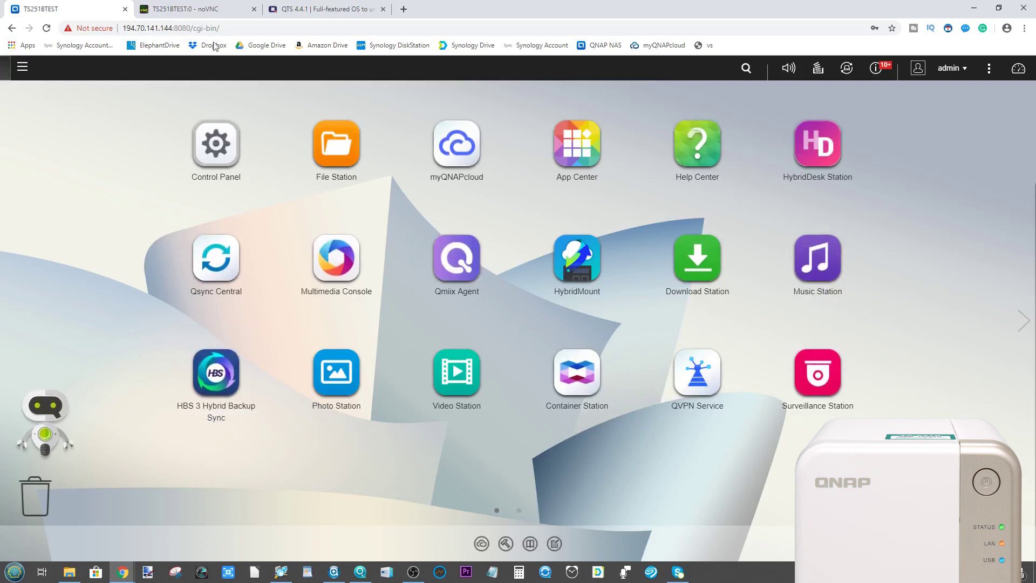
Step: Close the noVNC remote desktop page, then open File Station and agree to start logging connections in System Logs
click(253, 9)
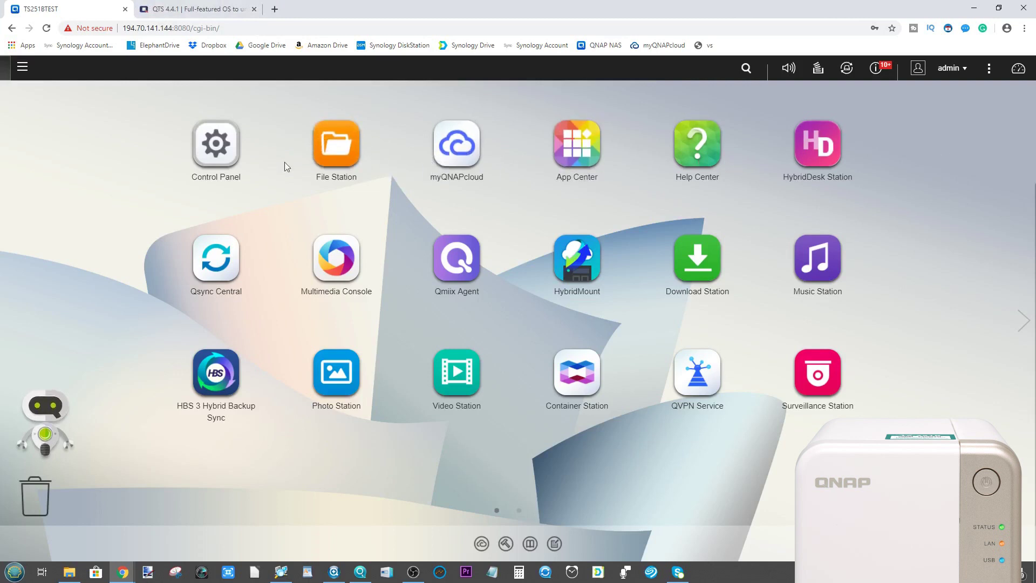
click(348, 152)
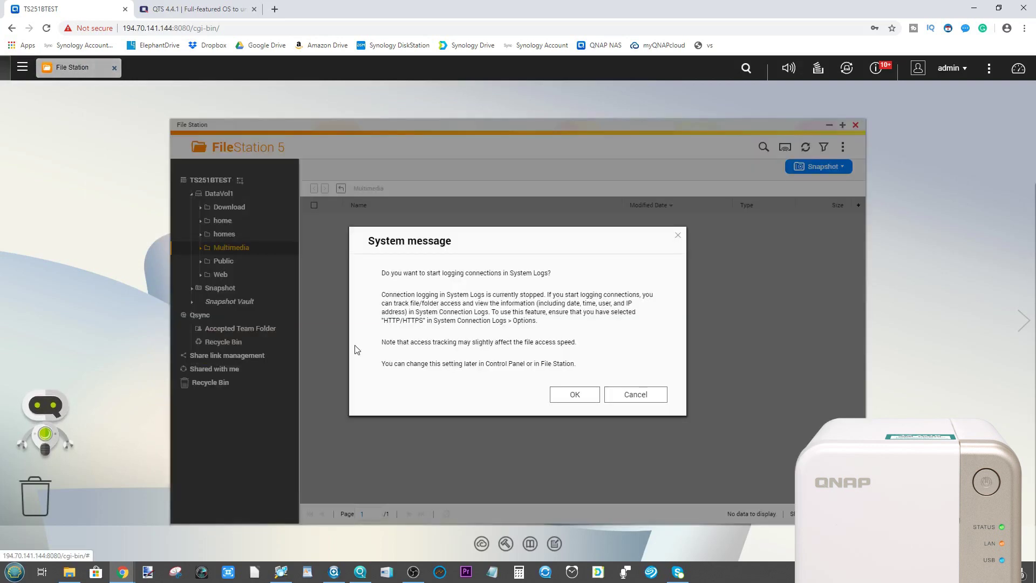
click(574, 393)
Step: Review the new apps and the Fibre Channel SAN section on QNAP's QTS 4.4.1 web page
click(238, 11)
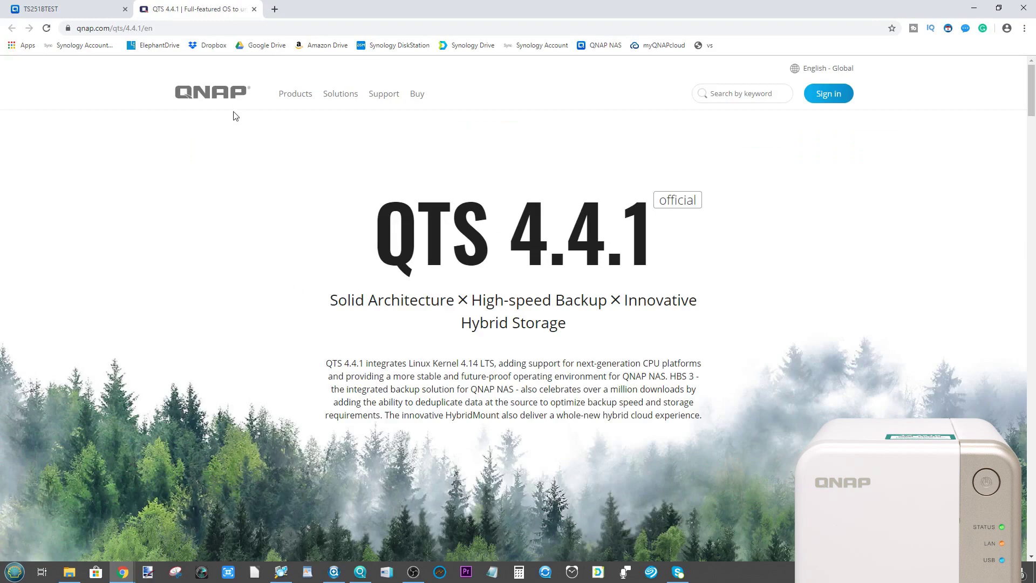
scroll(397, 249, down, 10)
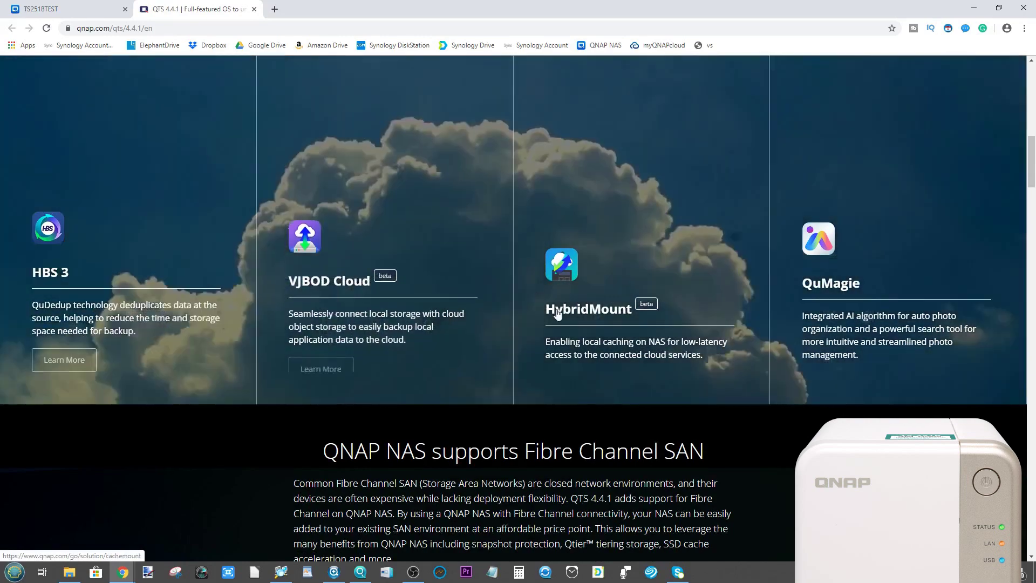
scroll(37, 238, down, 8)
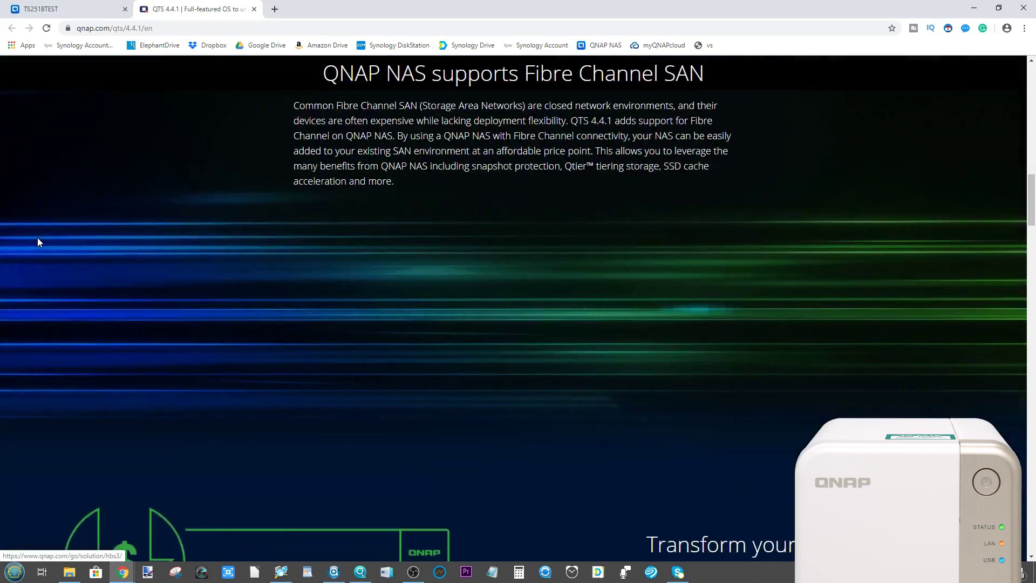
scroll(247, 293, up, 3)
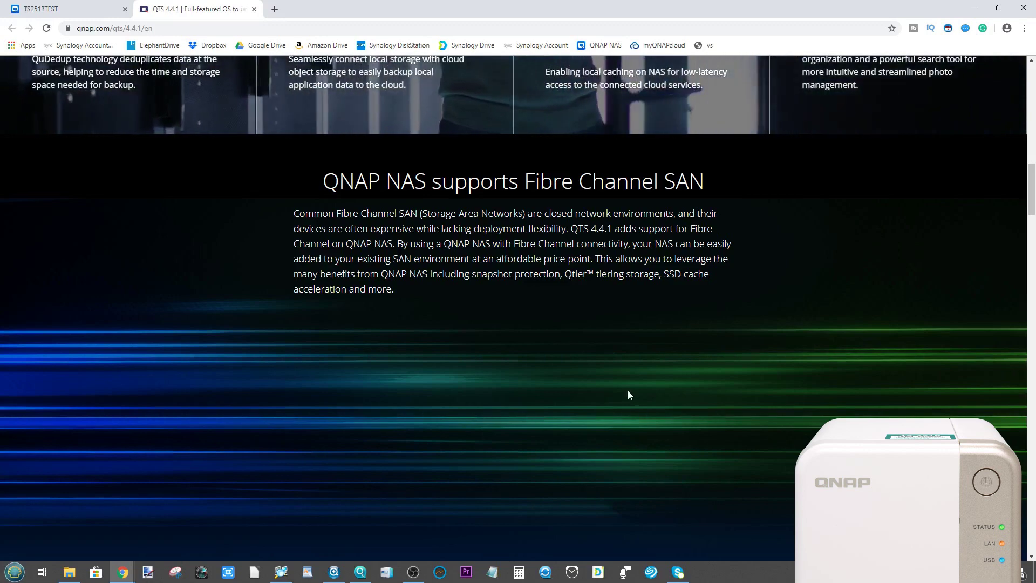
scroll(605, 285, down, 1)
scroll(605, 285, down, 10)
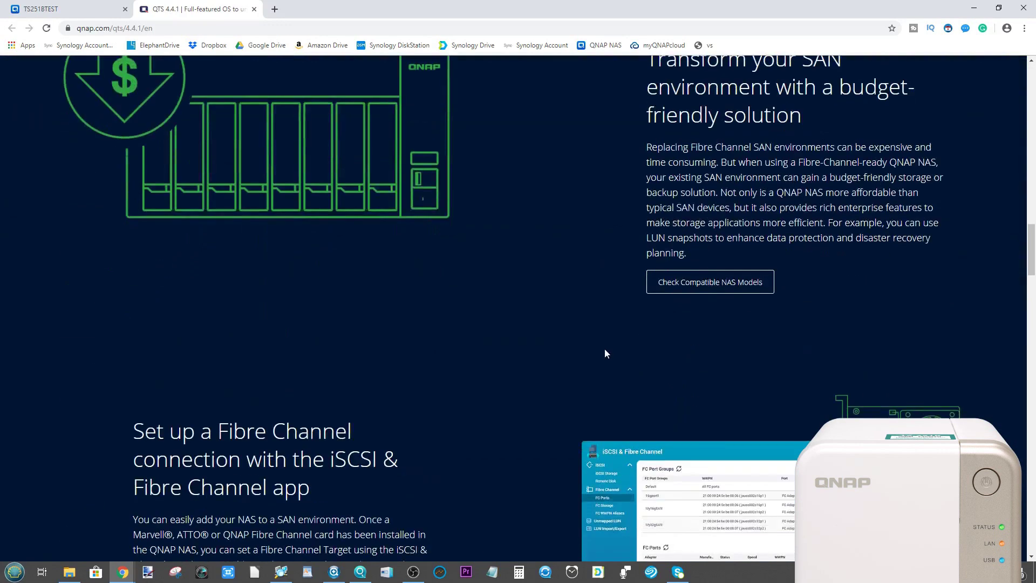
scroll(601, 351, up, 2)
scroll(599, 352, down, 5)
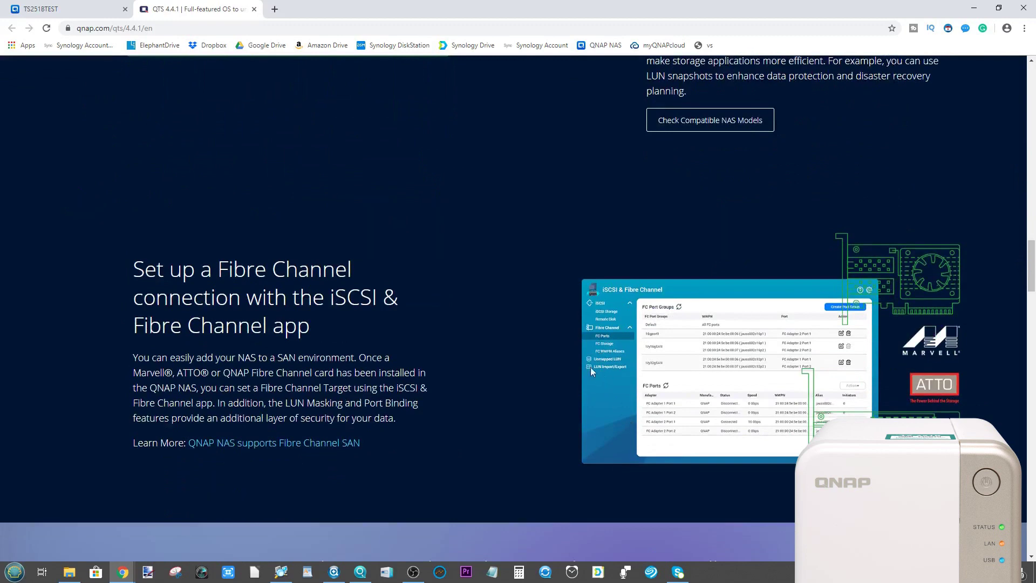
Step: Read the Multimedia Console section of the QTS 4.4.1 page, highlighting parts of its description and heading
scroll(627, 322, down, 5)
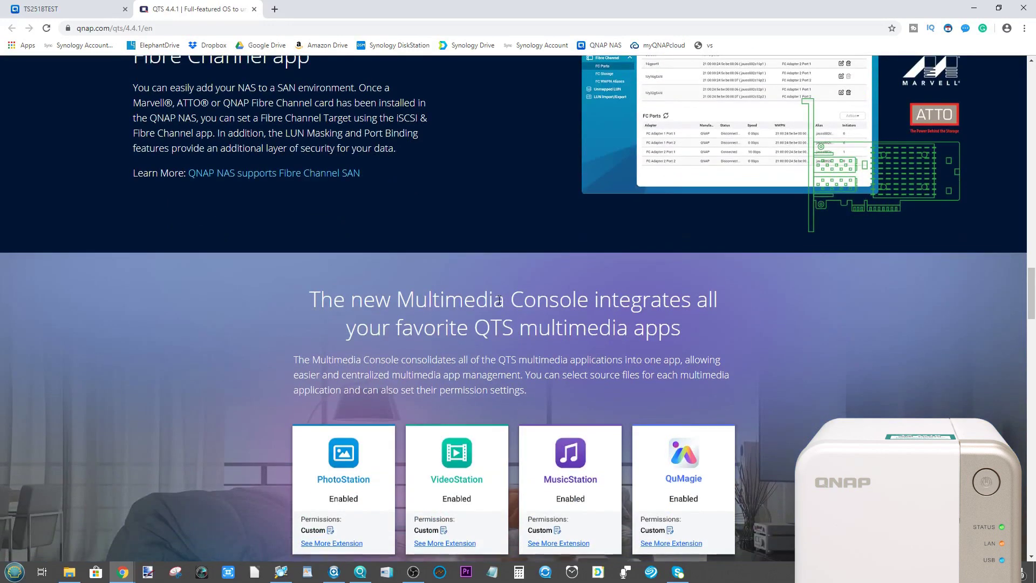
scroll(548, 387, down, 5)
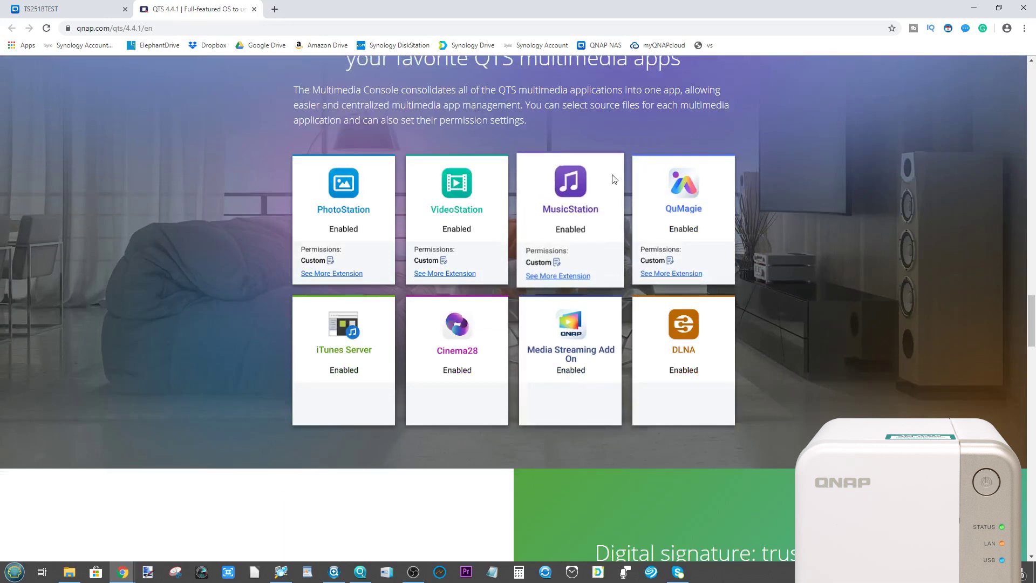
drag(569, 128, 379, 96)
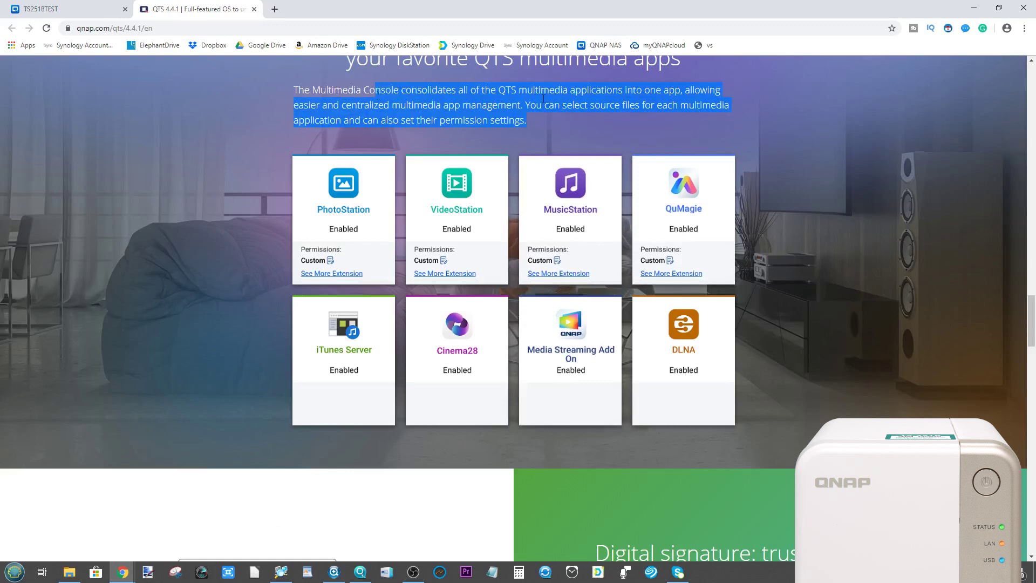
scroll(540, 98, up, 1)
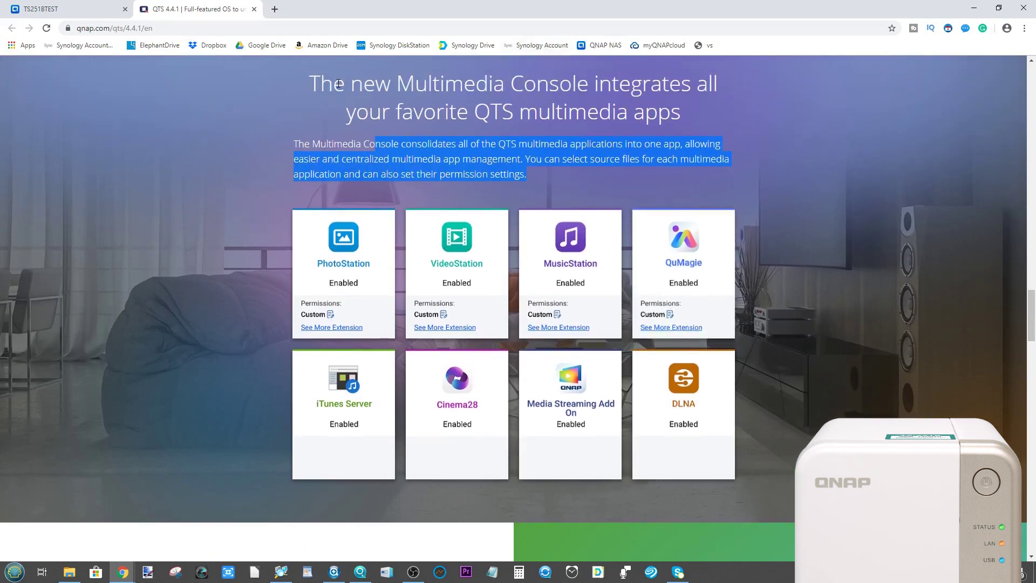
drag(352, 84, 408, 95)
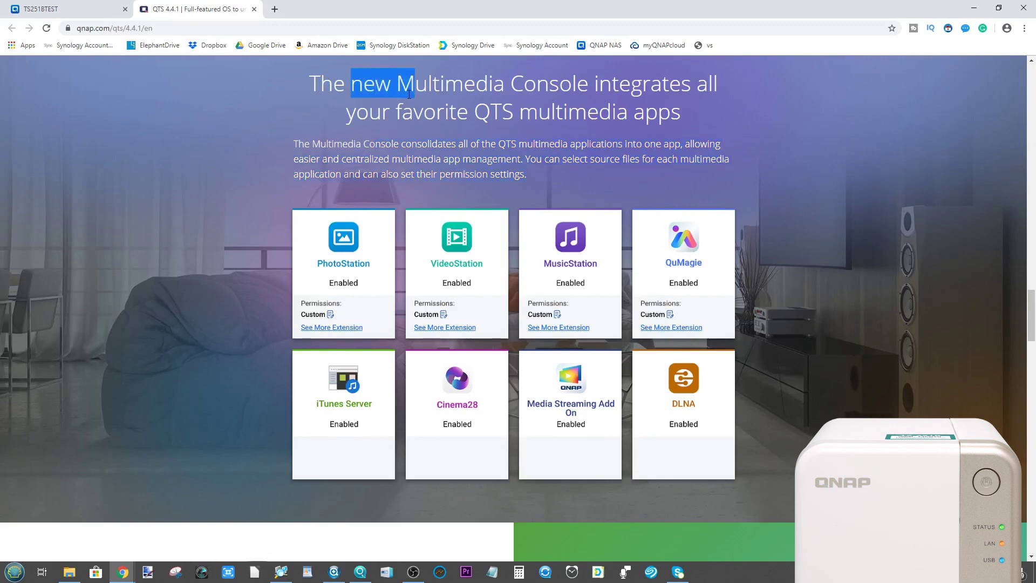
Step: Review the Qtier SSD RAID tier removal, Samsung self-encrypting drive (SED) support and further details sections of the QTS 4.4.1 page
scroll(534, 216, down, 14)
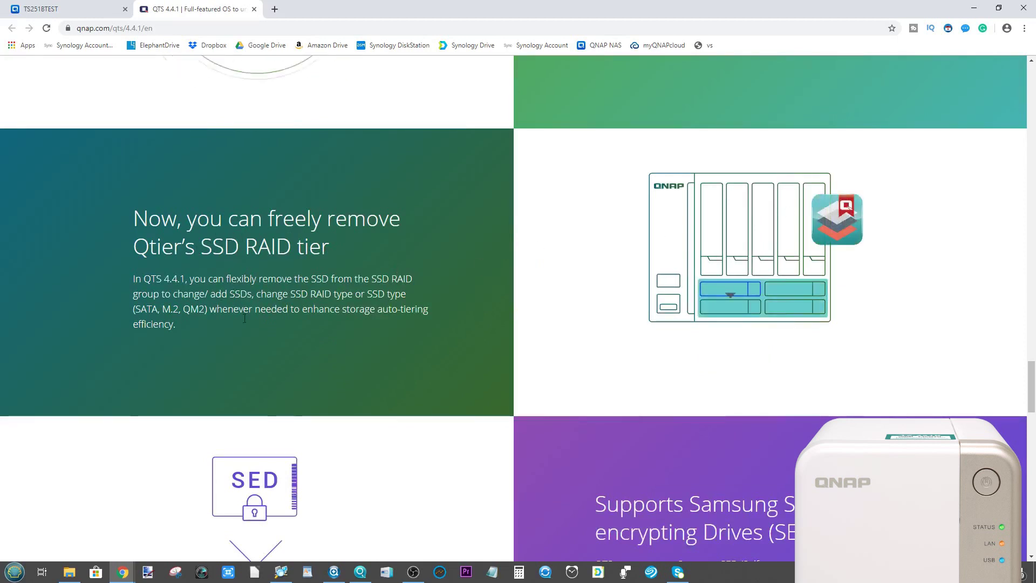
scroll(456, 311, down, 4)
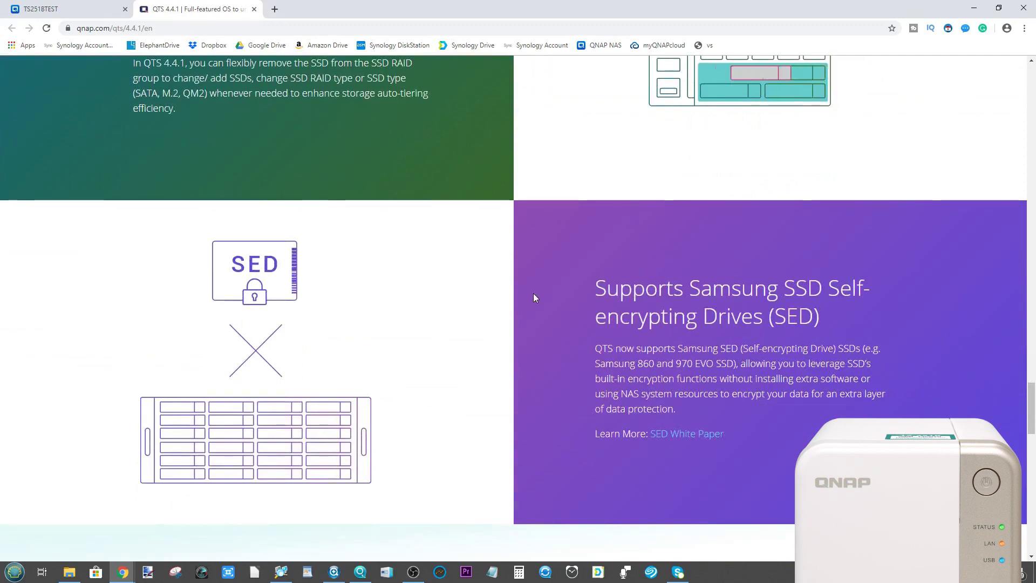
scroll(865, 230, up, 3)
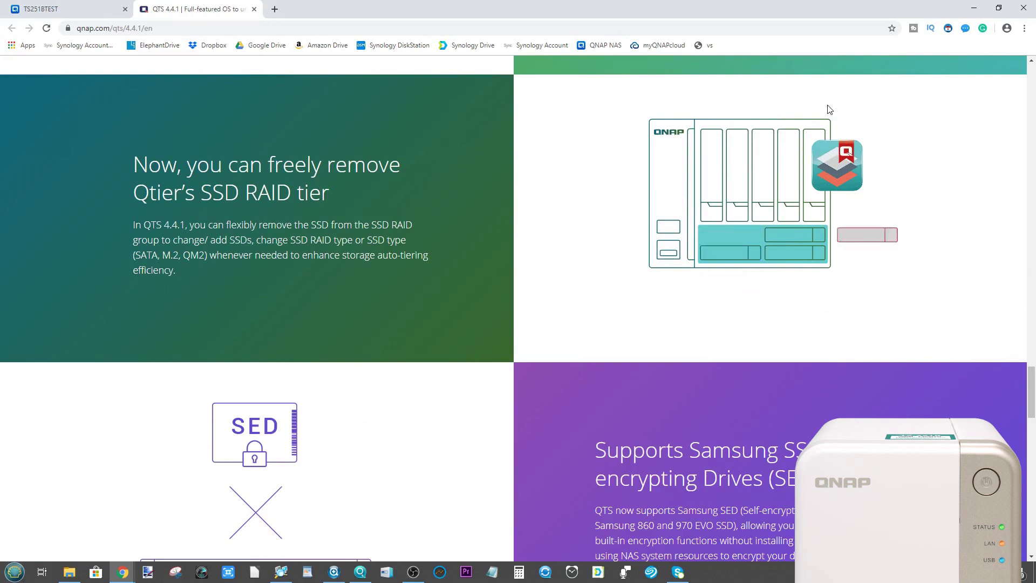
scroll(724, 335, down, 5)
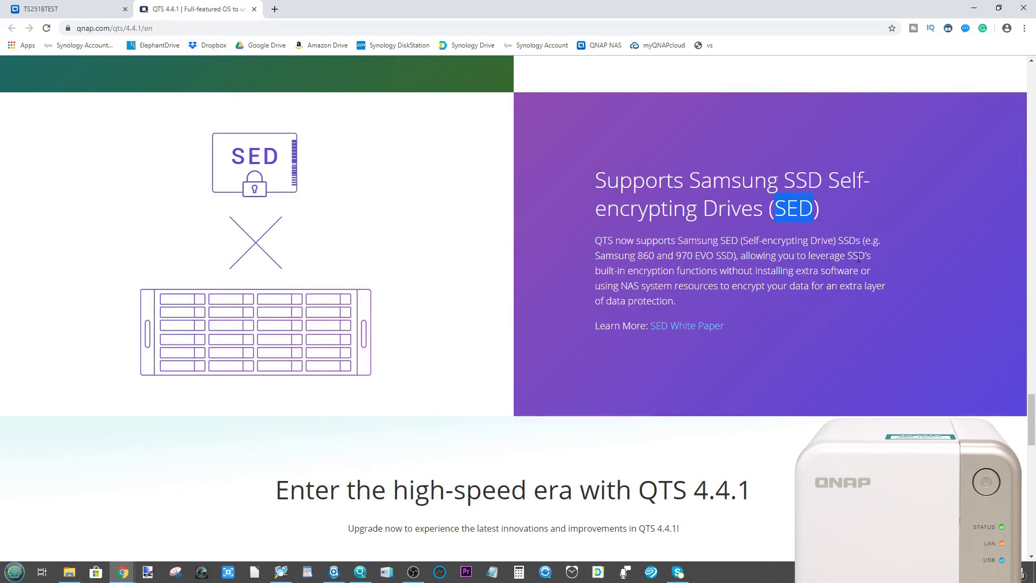
drag(777, 209, 801, 207)
click(801, 207)
scroll(889, 298, down, 5)
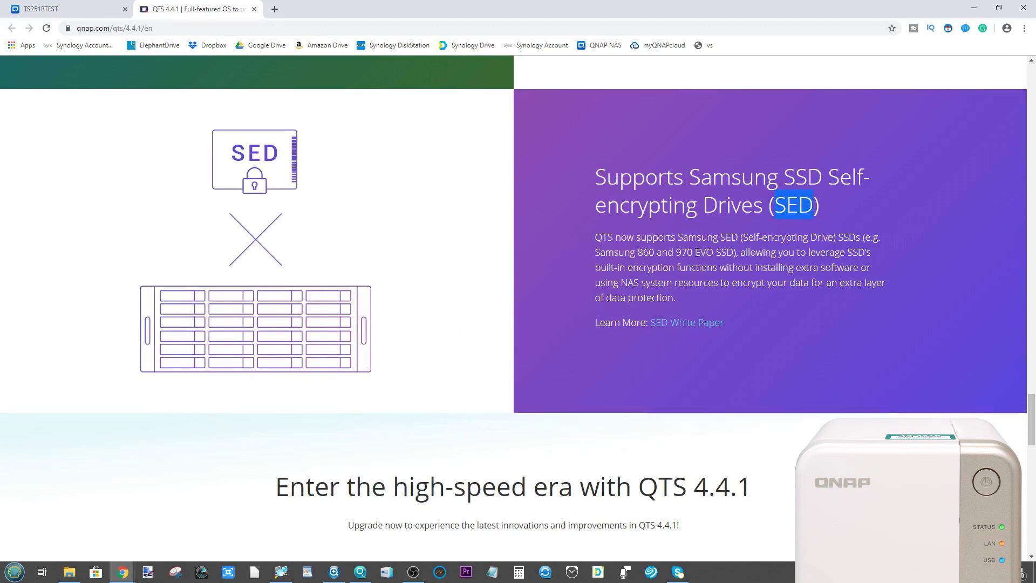
scroll(614, 296, down, 6)
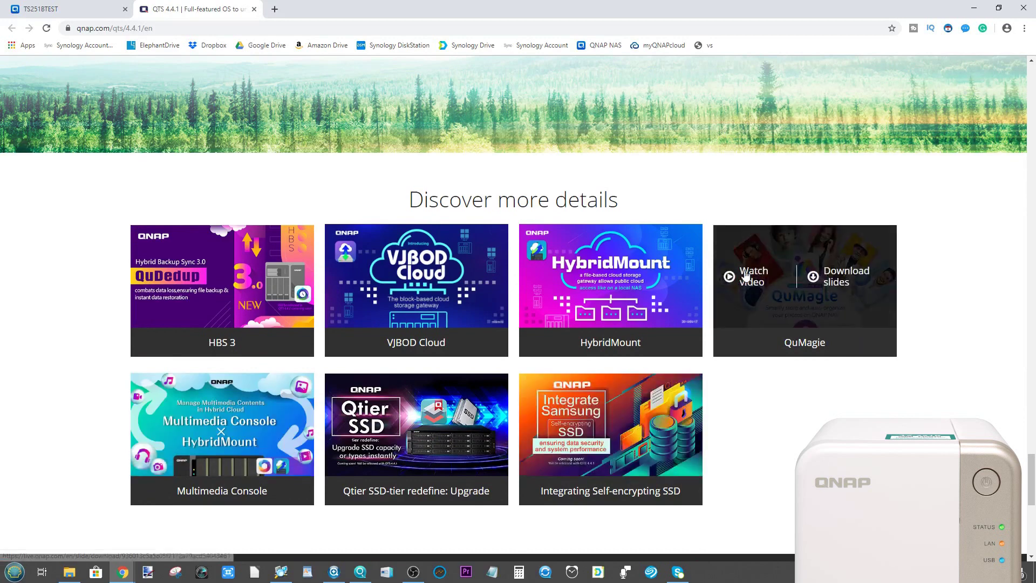
Step: Return to QTS, view File Station's Multimedia folder in a maximized window, and close File Station
click(70, 8)
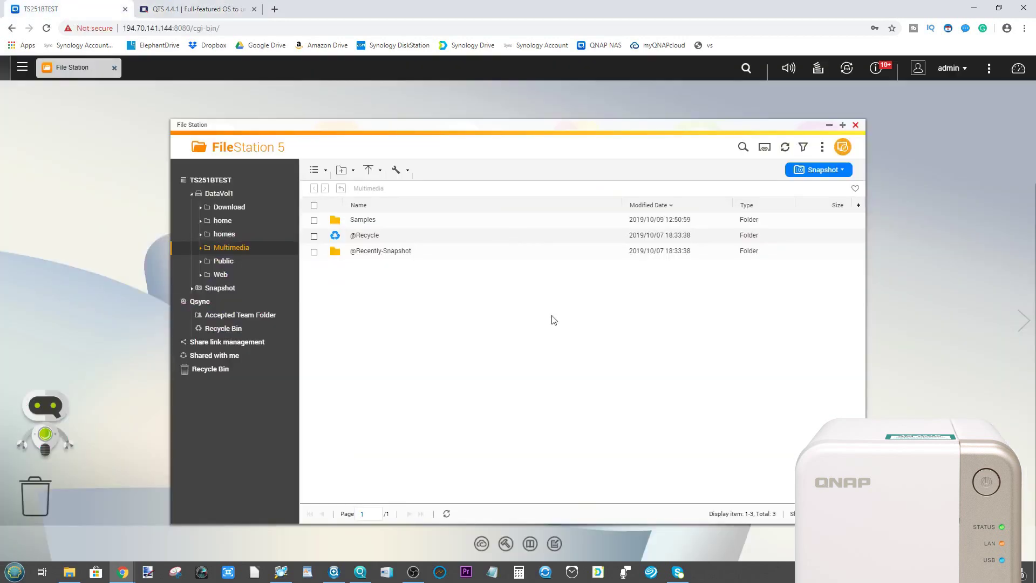
click(856, 121)
double_click(856, 125)
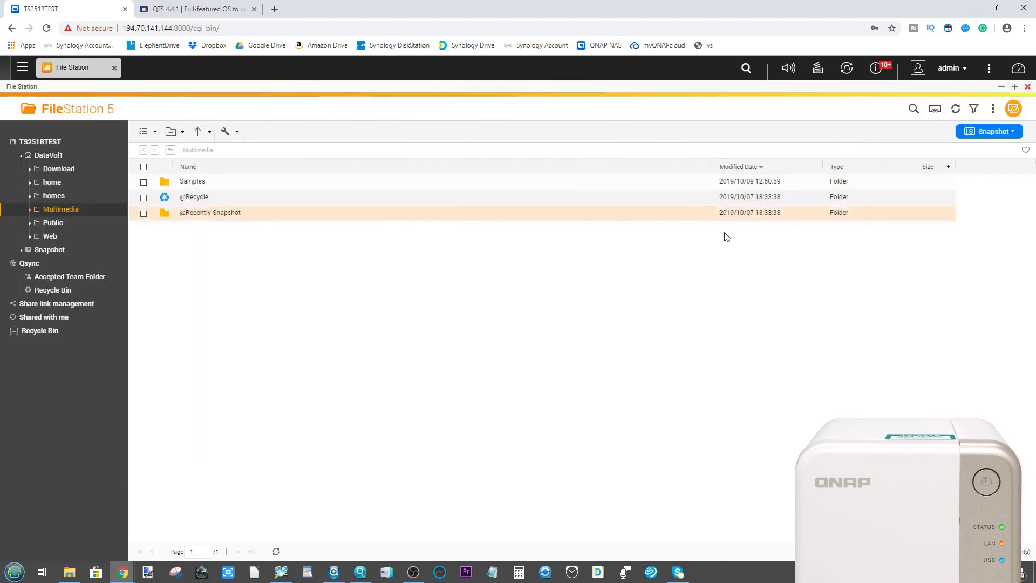
click(1028, 87)
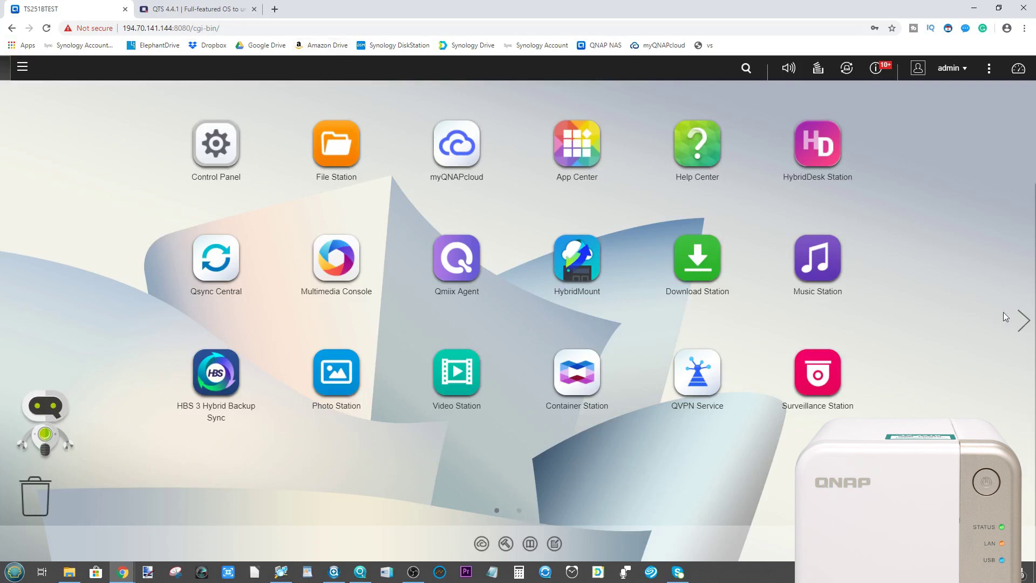
Step: Open Security Counselor from the second page of the QTS desktop
click(1023, 320)
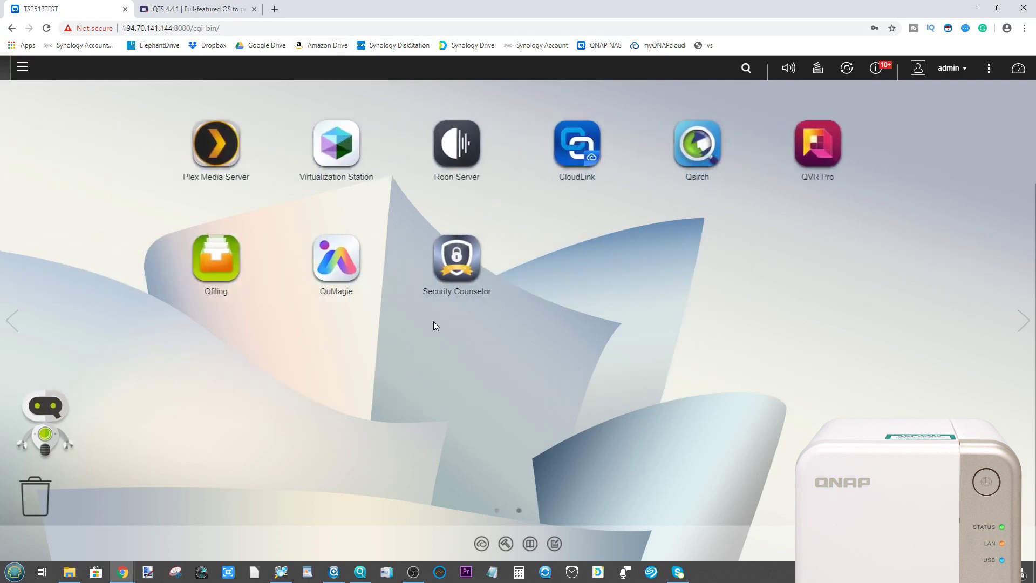
click(456, 256)
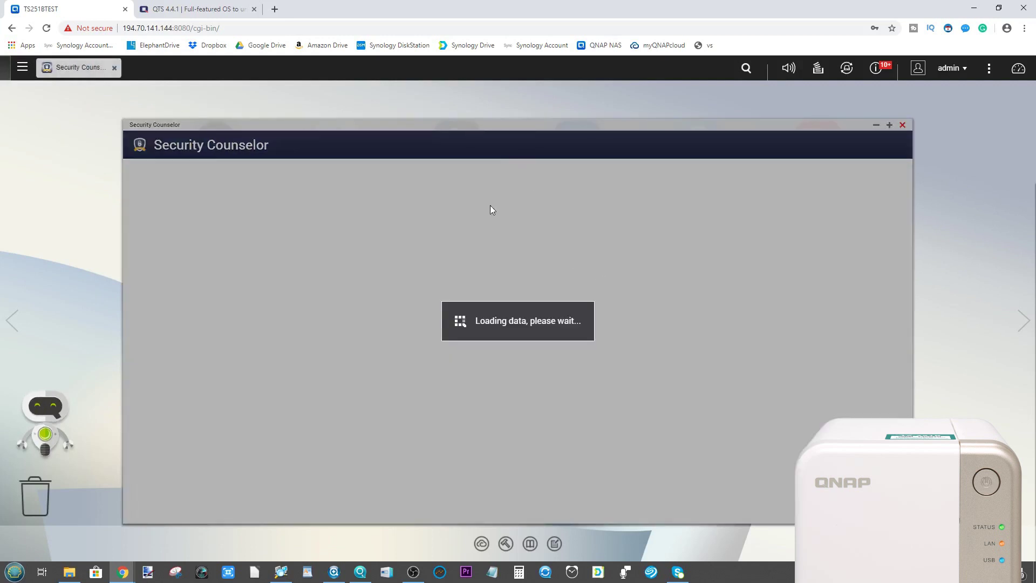
click(486, 430)
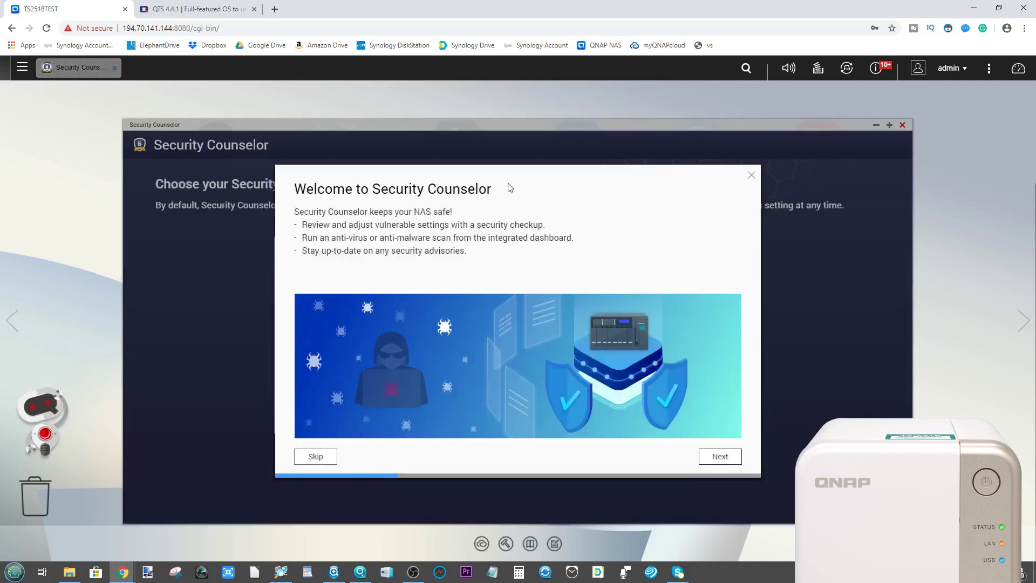
Step: Complete the Security Counselor introduction and start a security scan using the Basic Security Policy
click(719, 458)
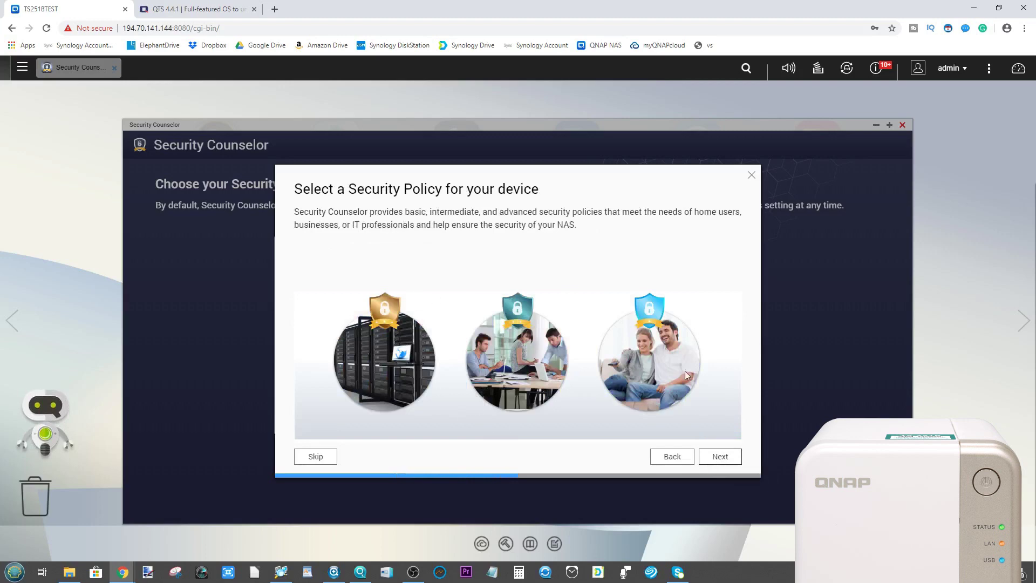
click(721, 456)
click(719, 457)
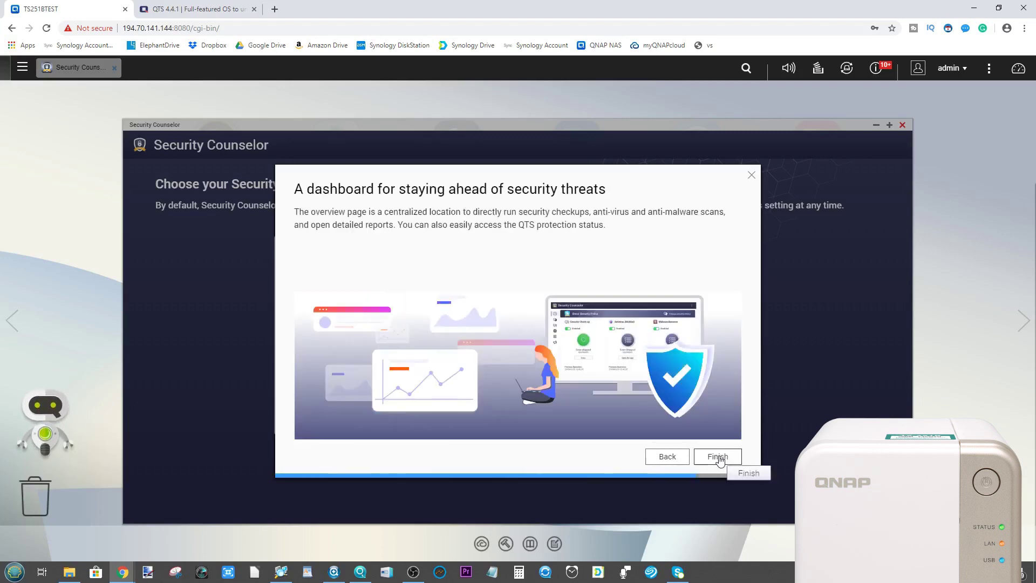
click(719, 458)
click(556, 357)
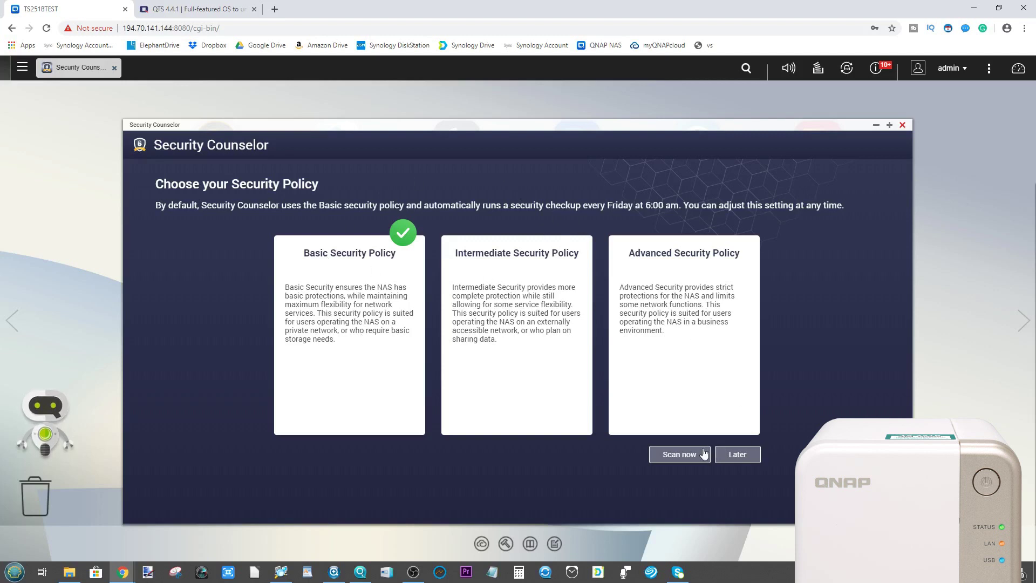
click(681, 455)
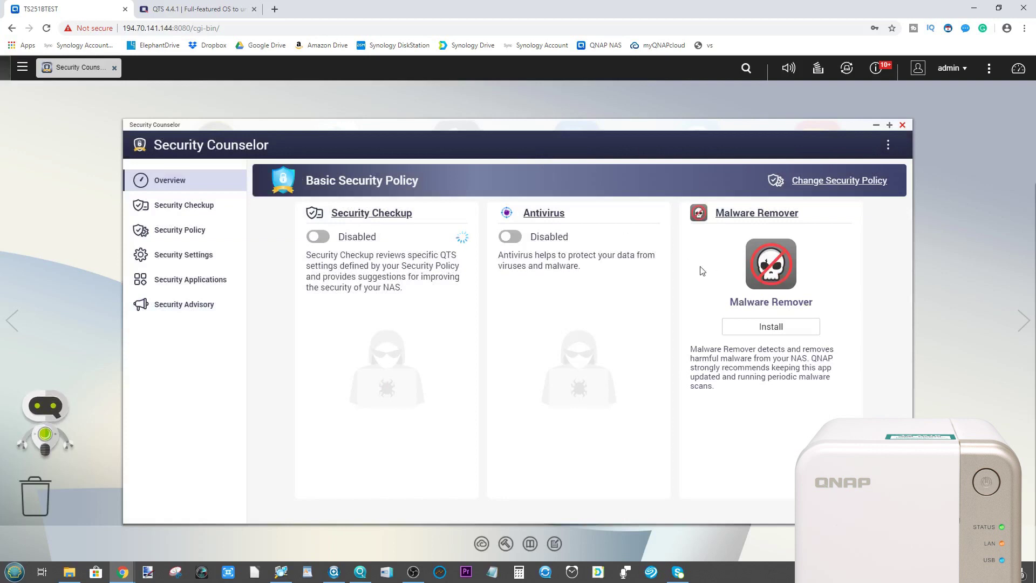
Step: Install Malware Remover 3.5.2 from Security Counselor's overview
click(766, 326)
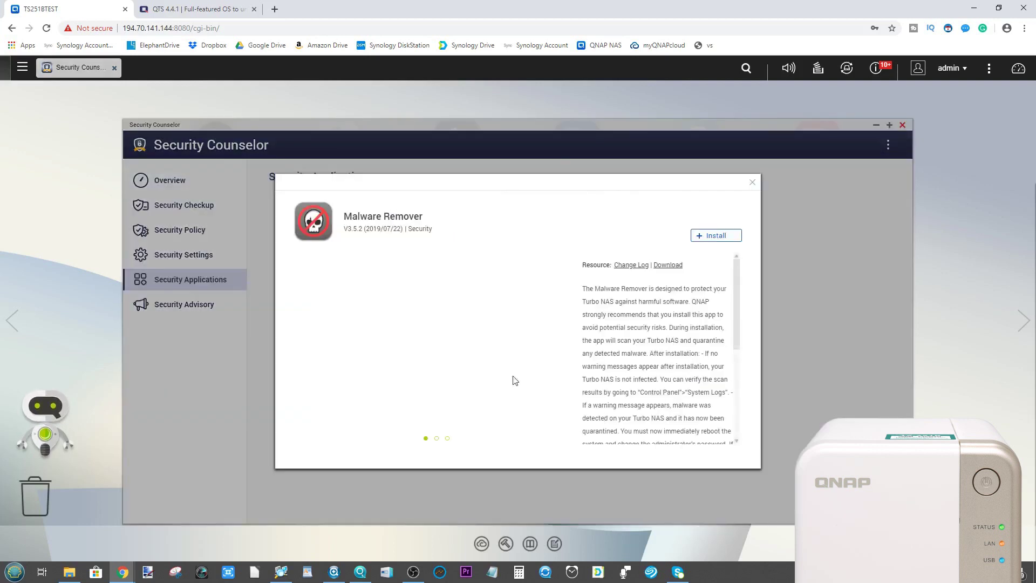
click(723, 238)
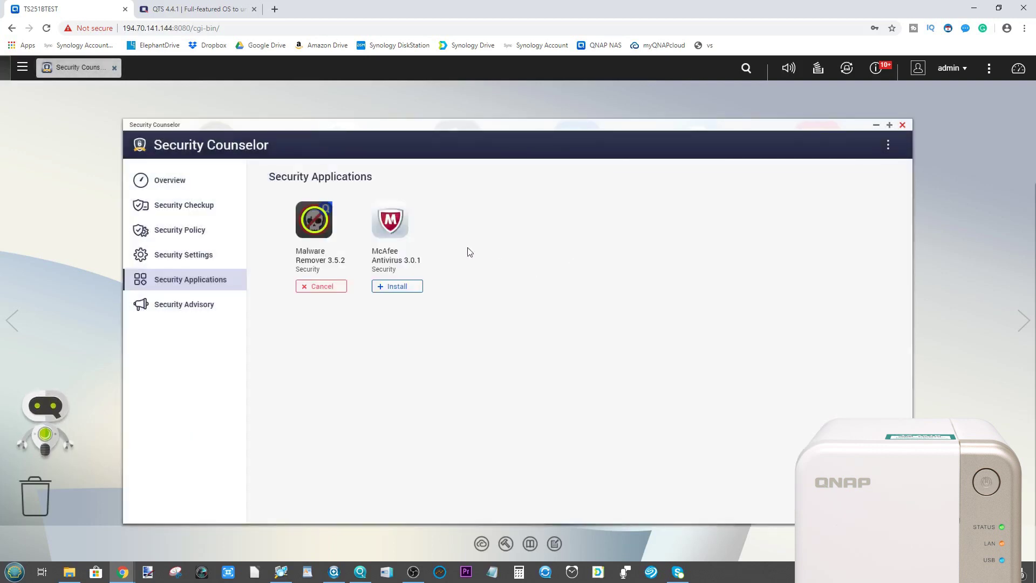
Step: View Security Counselor's Security Settings and Security Checkup pages, and return to its Overview
click(193, 259)
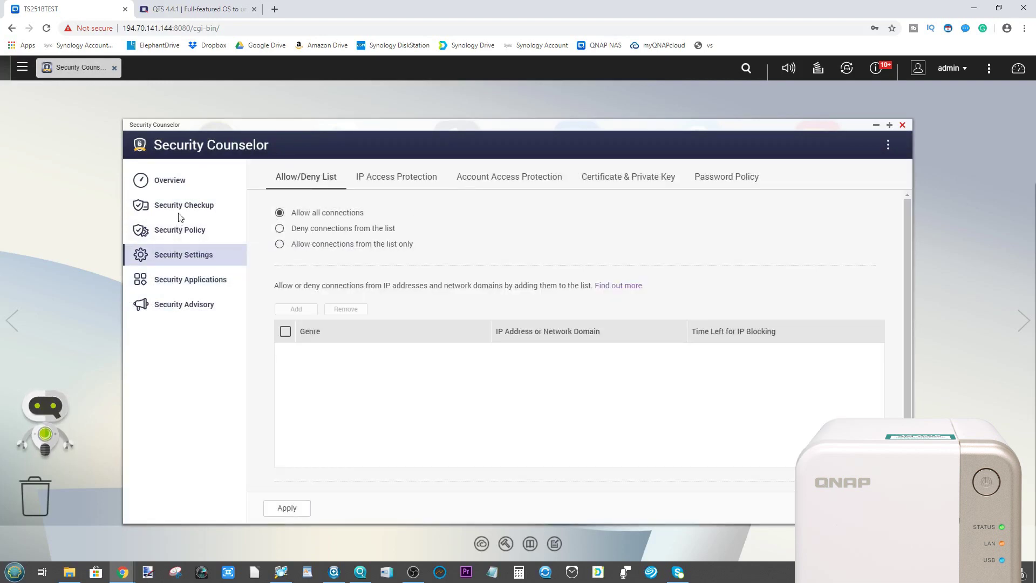
click(182, 204)
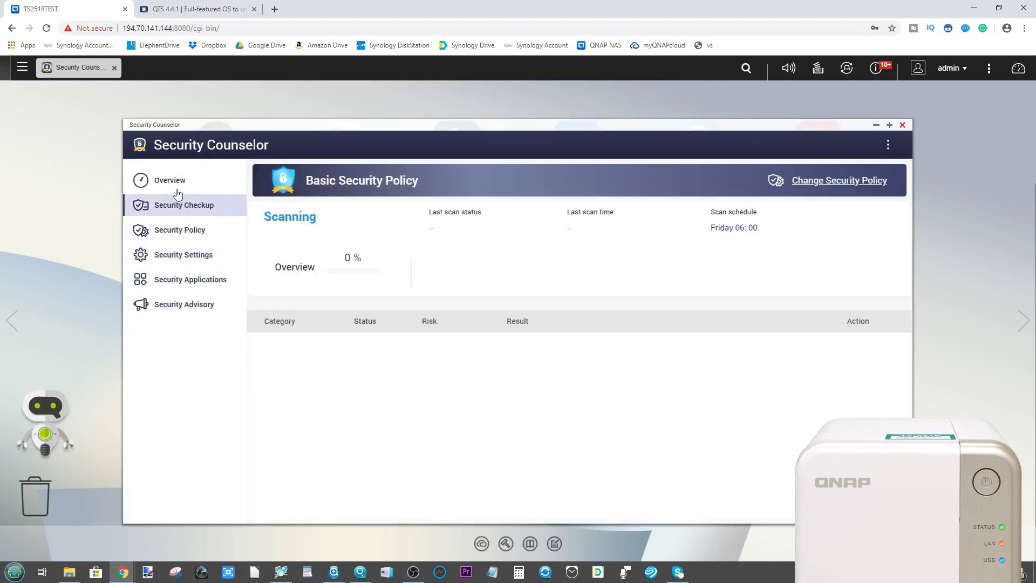
click(171, 180)
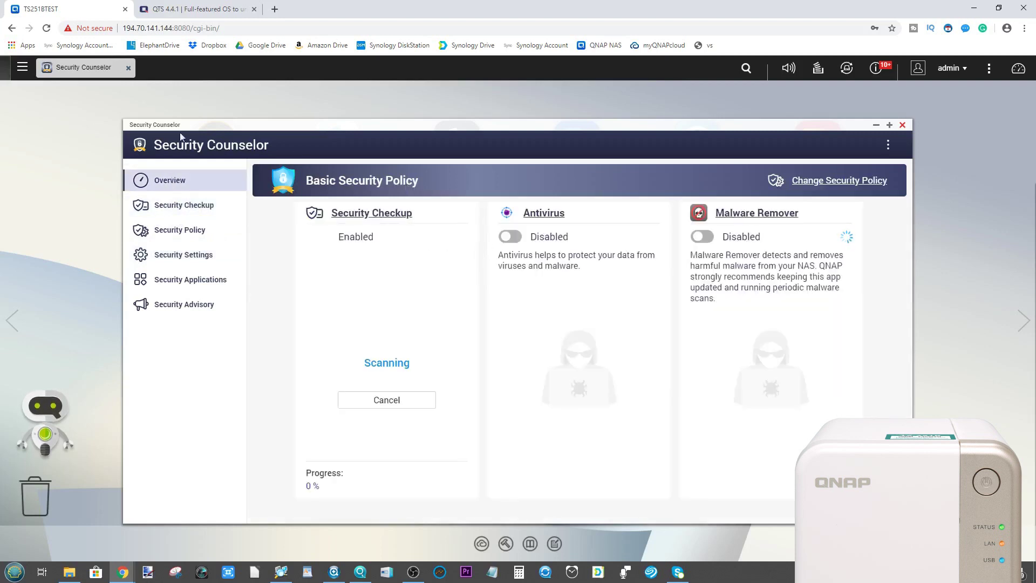
Step: Review the systems and applications in the QTS main menu and the apps on both desktop pages
click(22, 67)
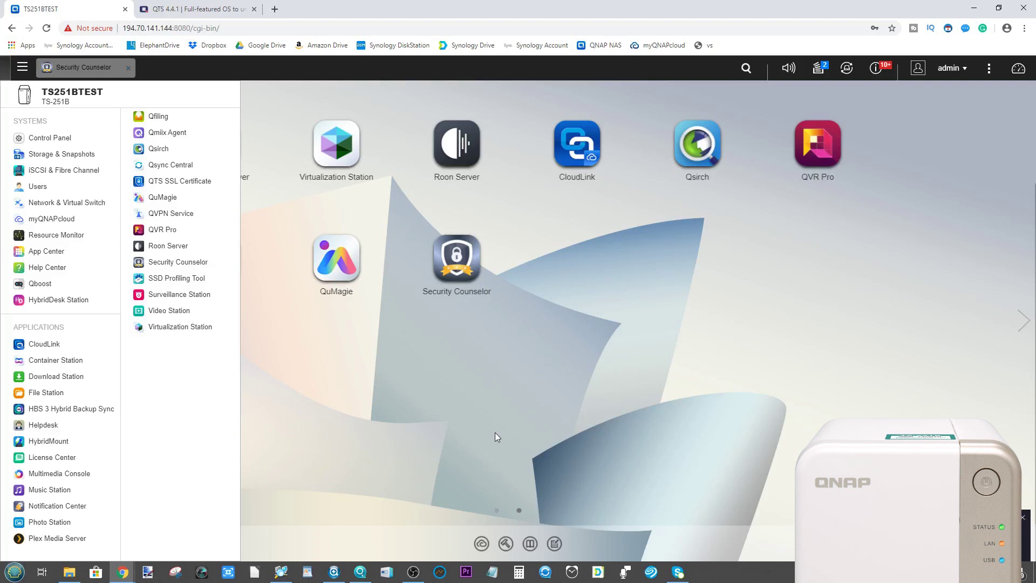
click(706, 410)
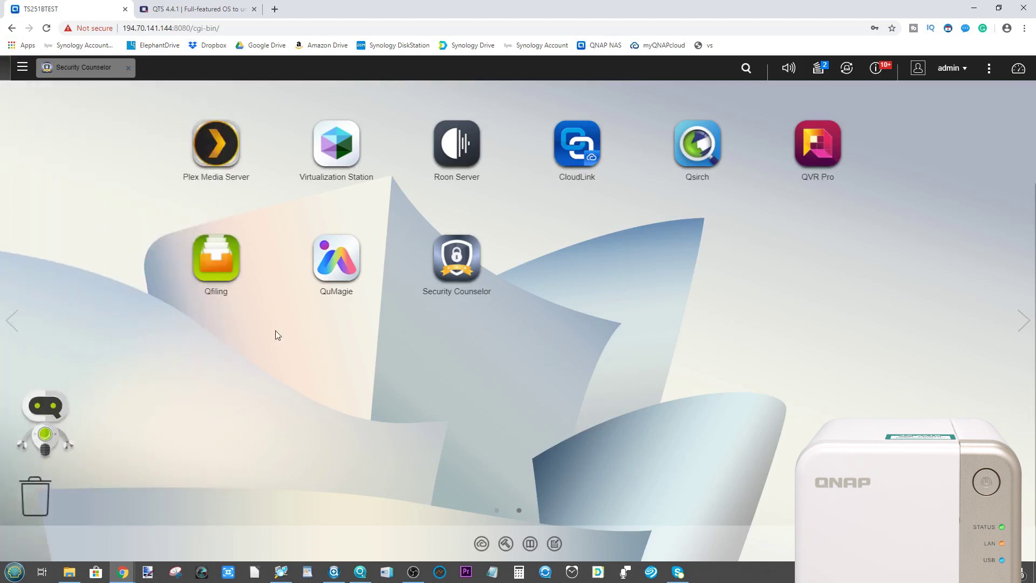
click(21, 67)
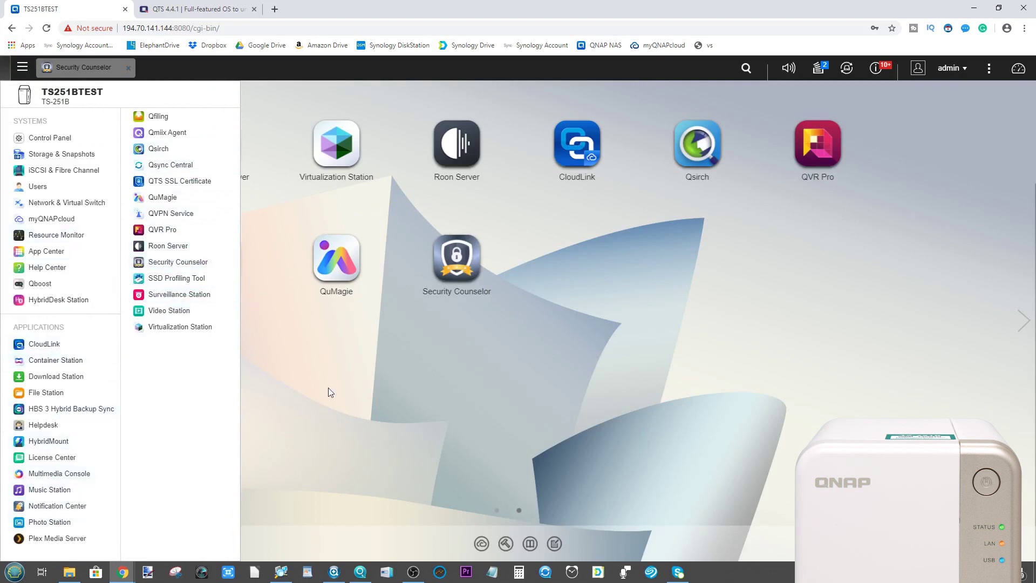
click(406, 409)
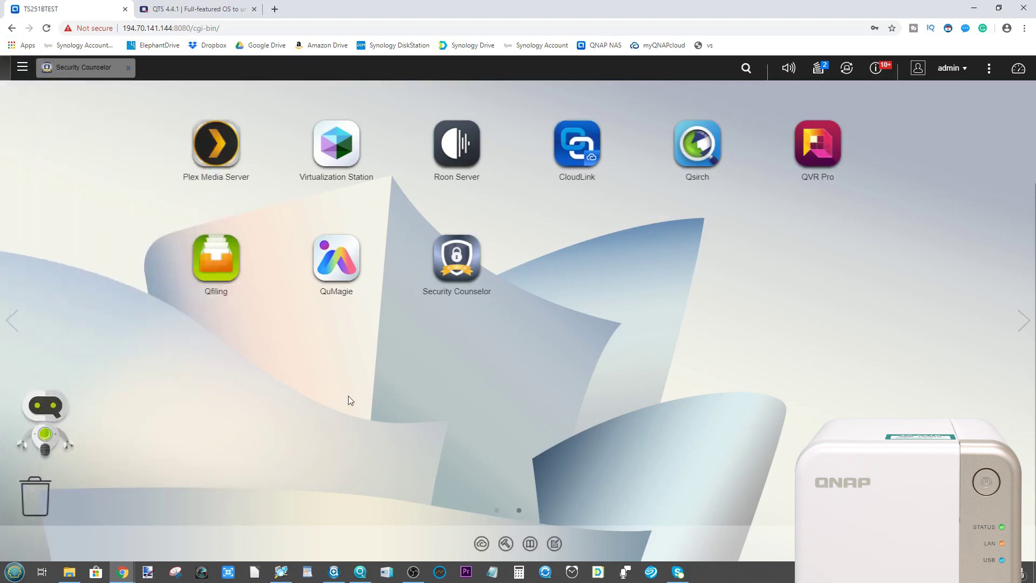
click(497, 511)
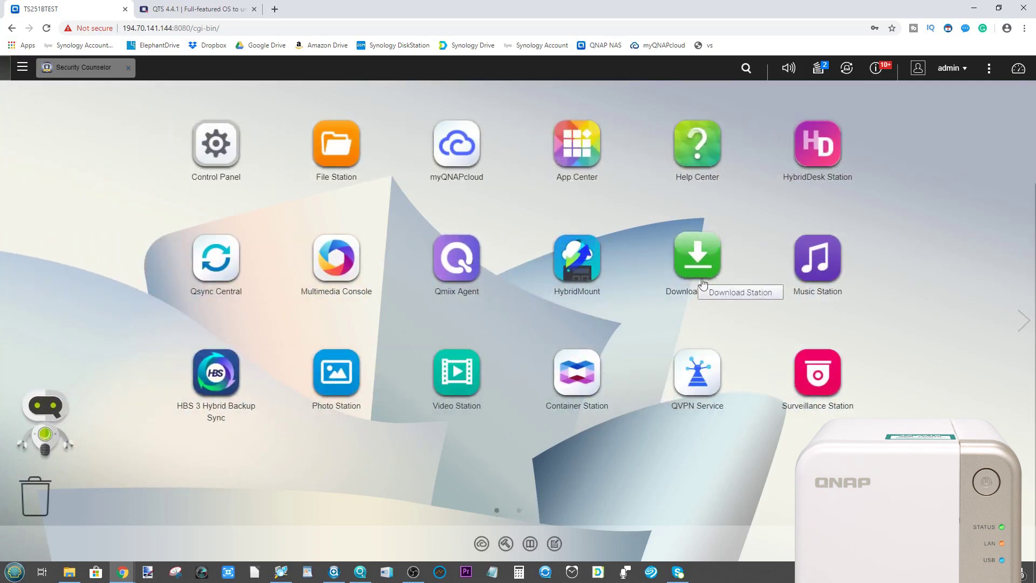
click(1024, 319)
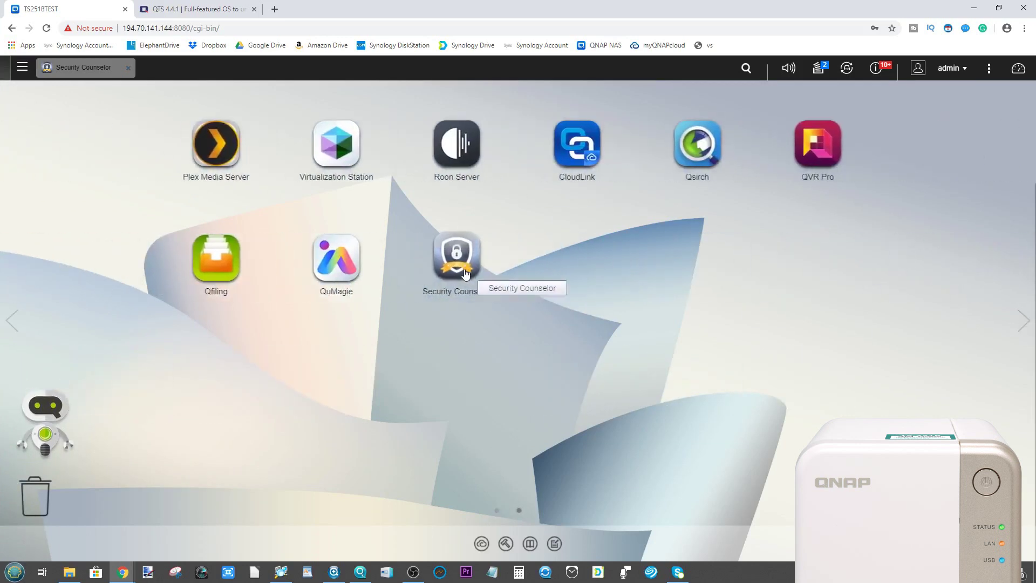
Step: Reopen Security Counselor to check the scan's progress and reposition its window slightly higher on the desktop
click(464, 261)
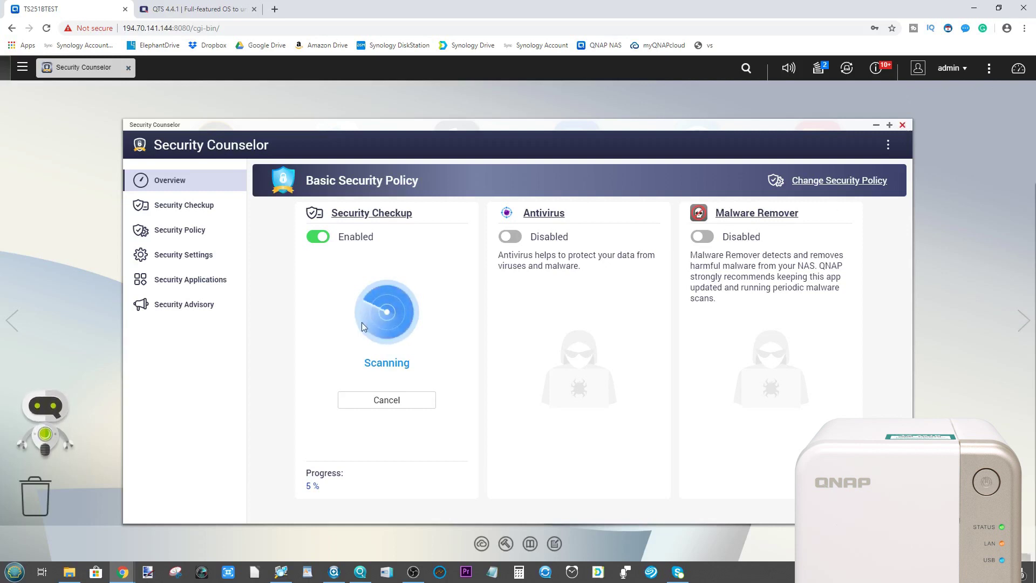
drag(712, 128, 739, 108)
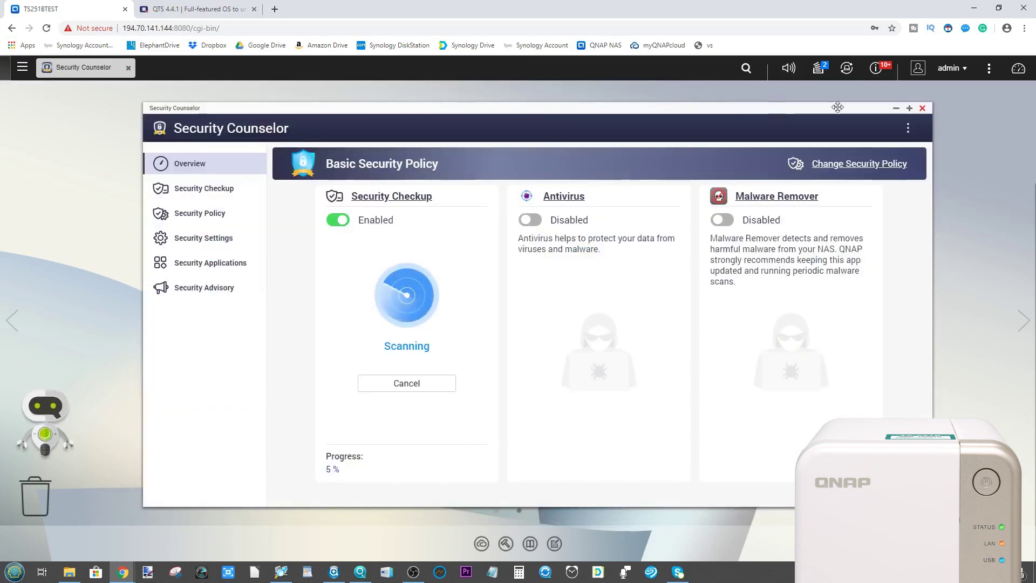